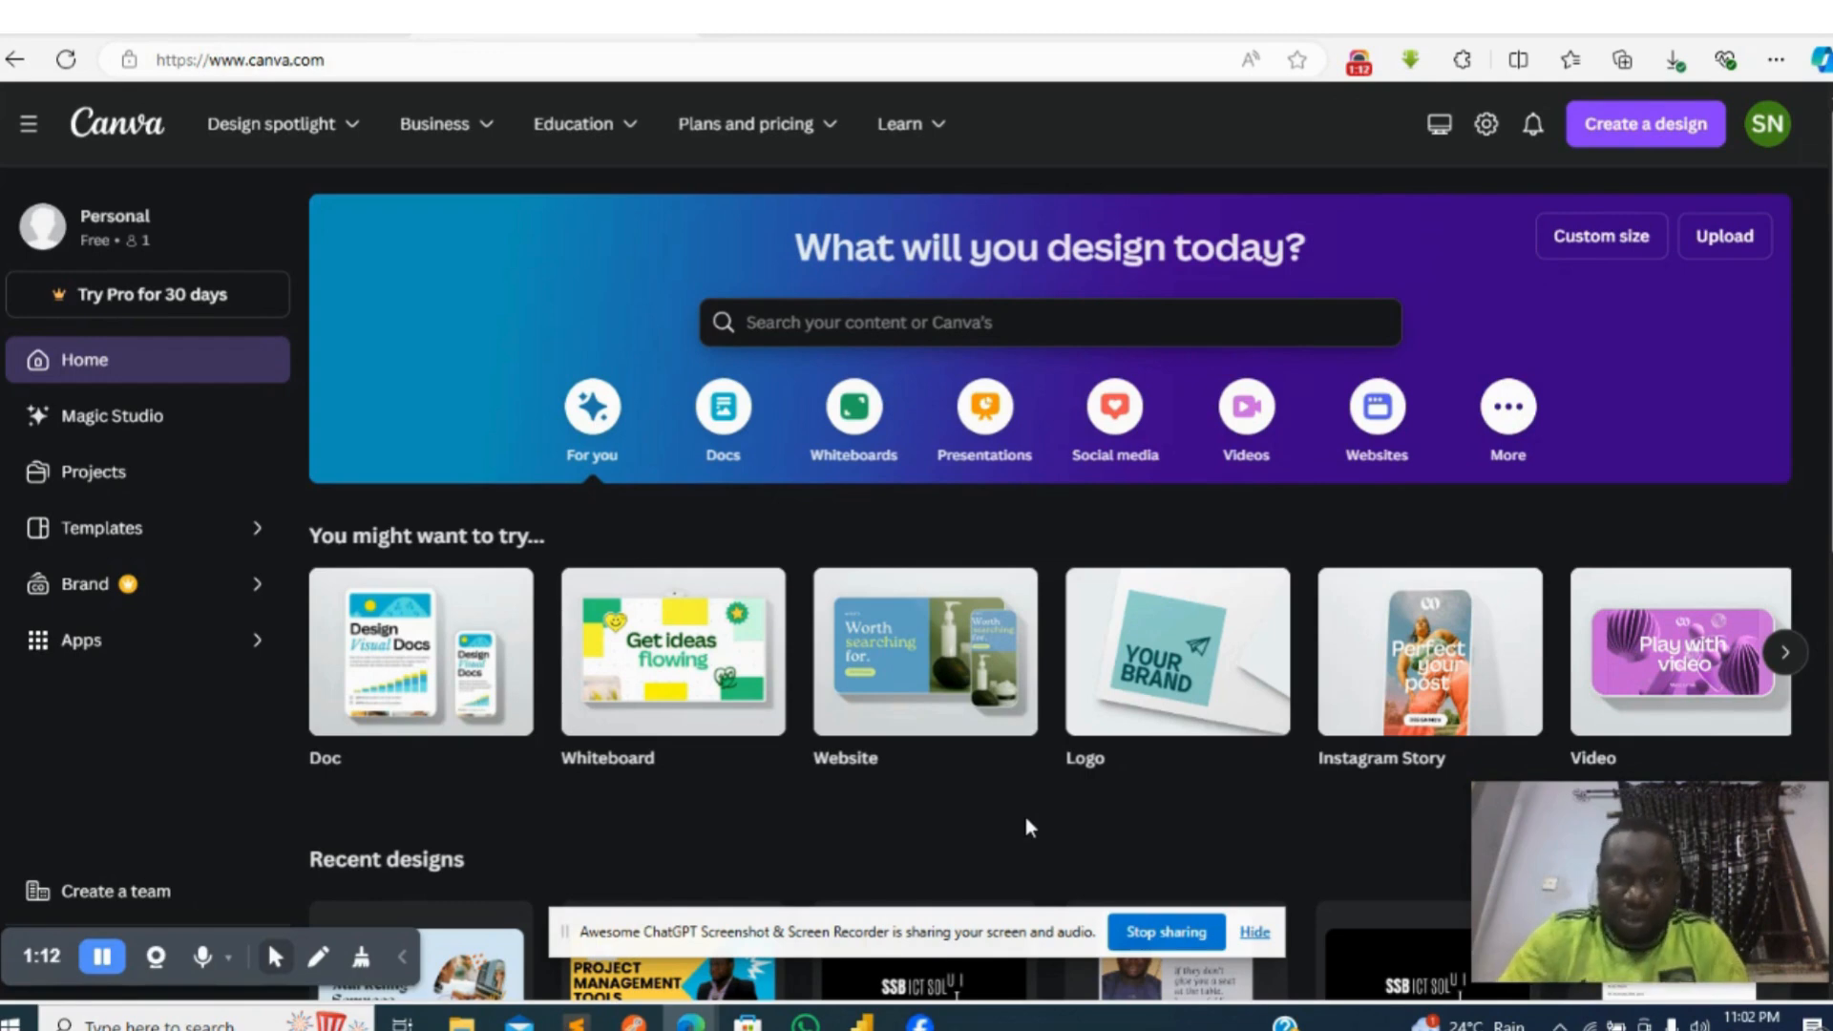
- Search the templates for "website" and look through the results and the available categories
left_click(874, 323)
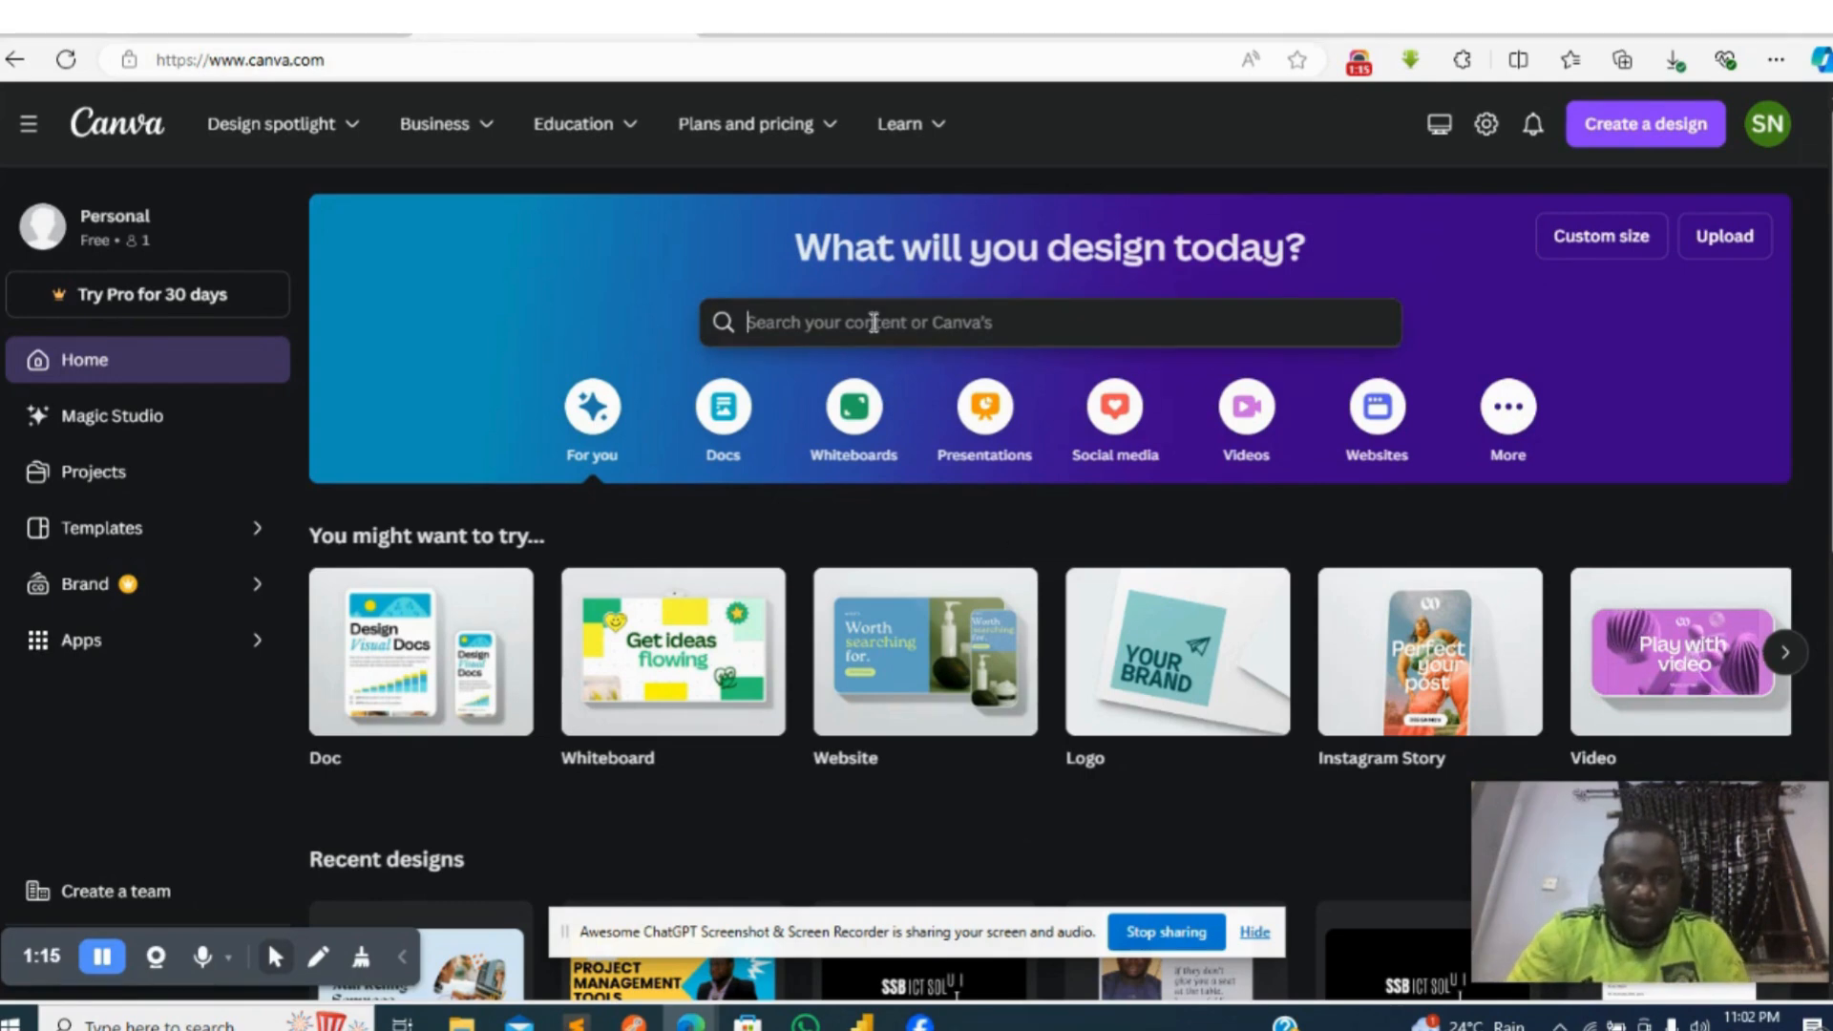
type("website")
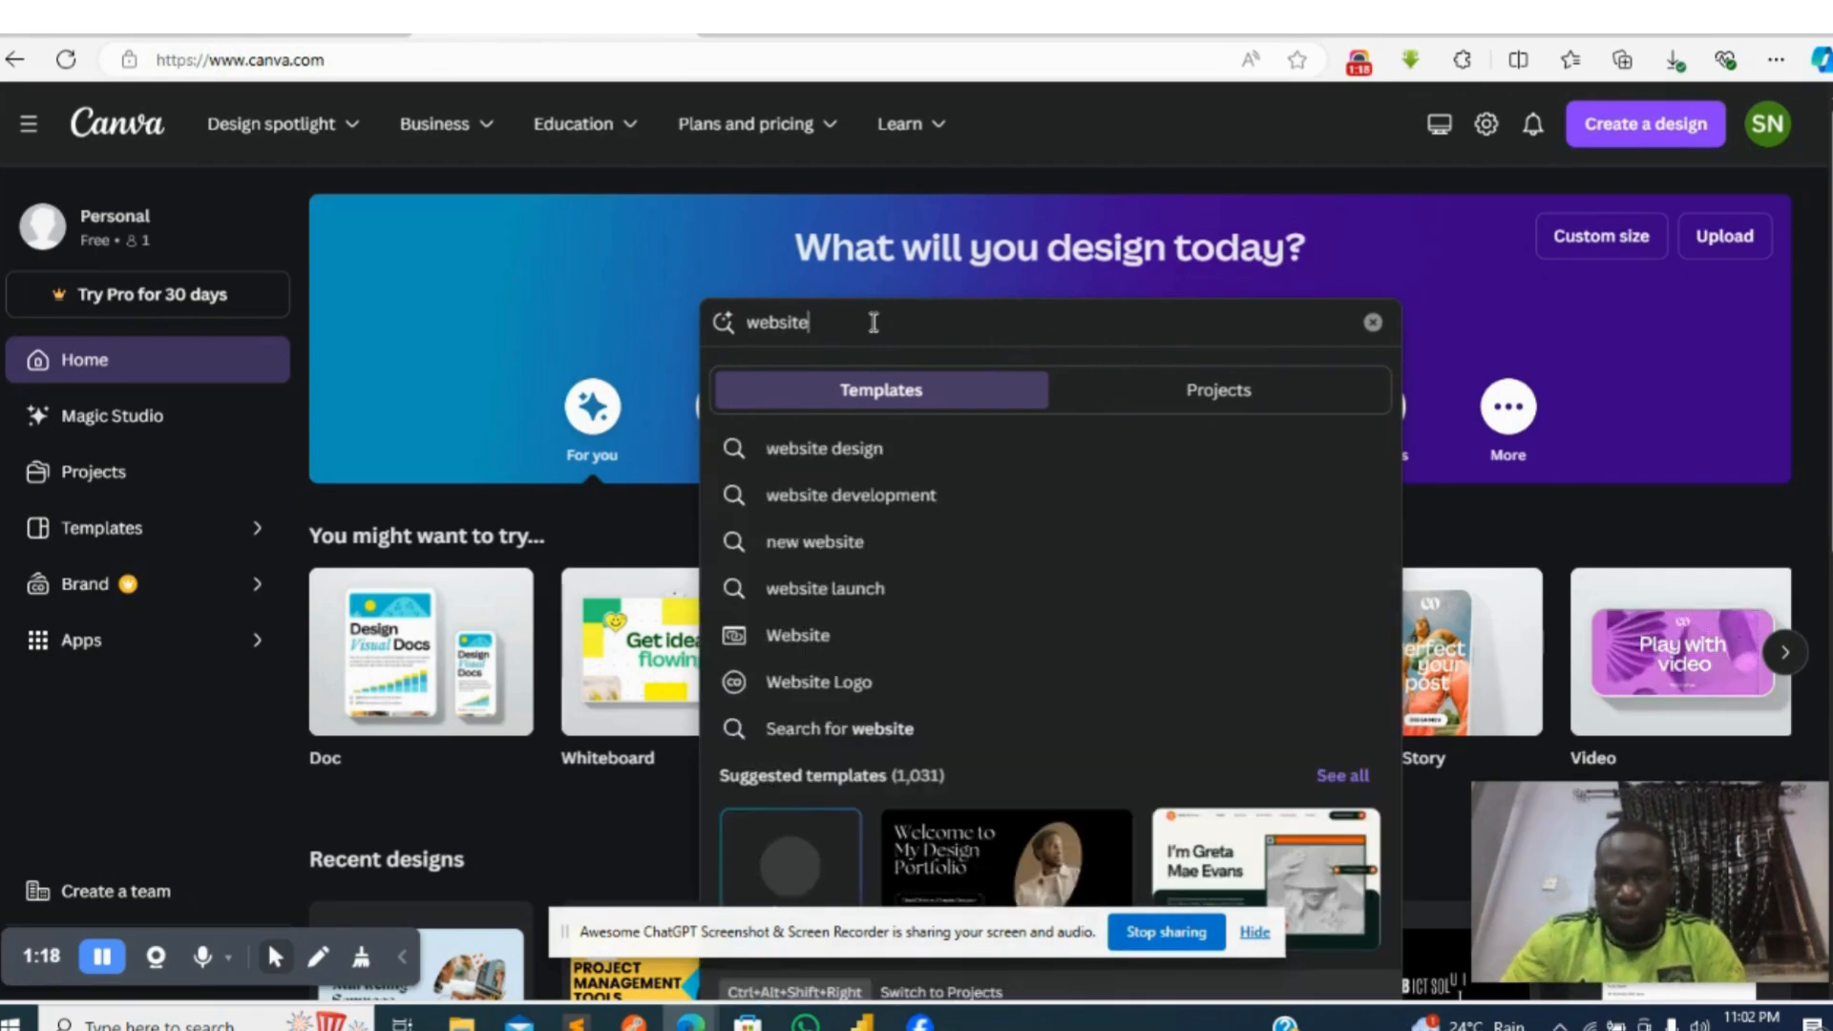
key("Return")
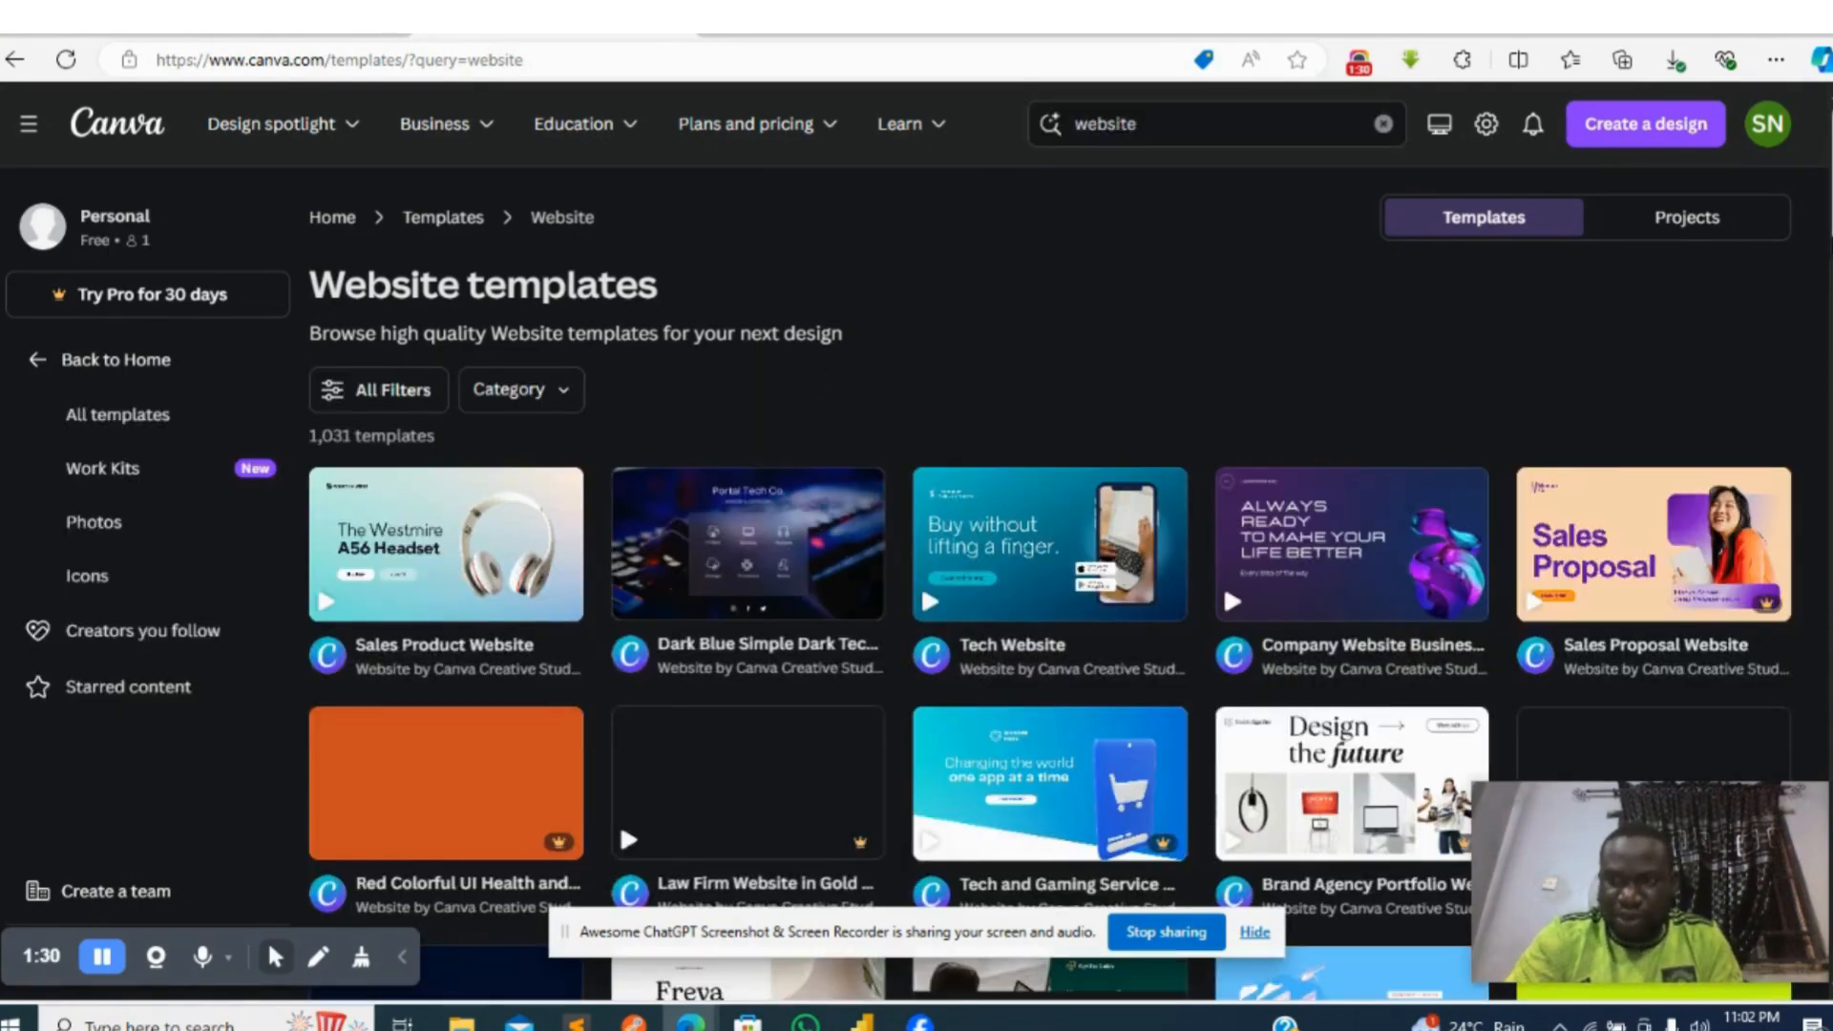
scroll(1050, 610, "down", 8)
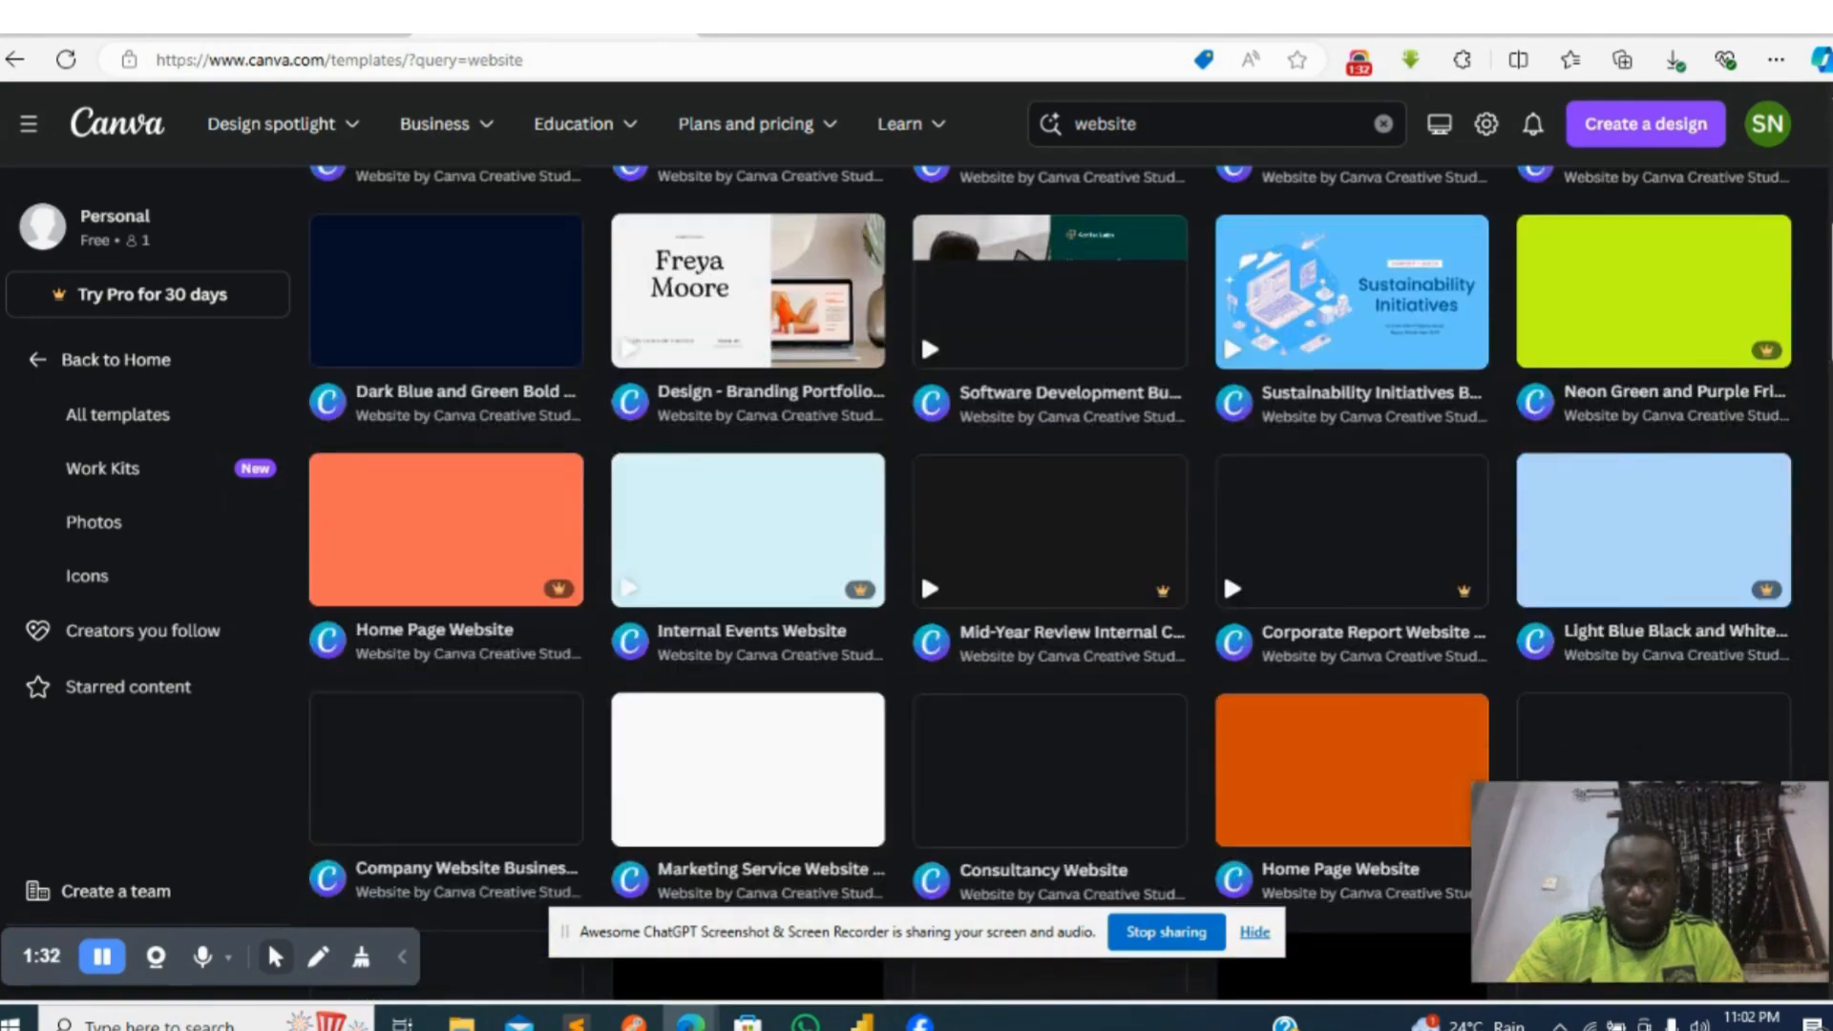
scroll(1049, 611, "down", 3)
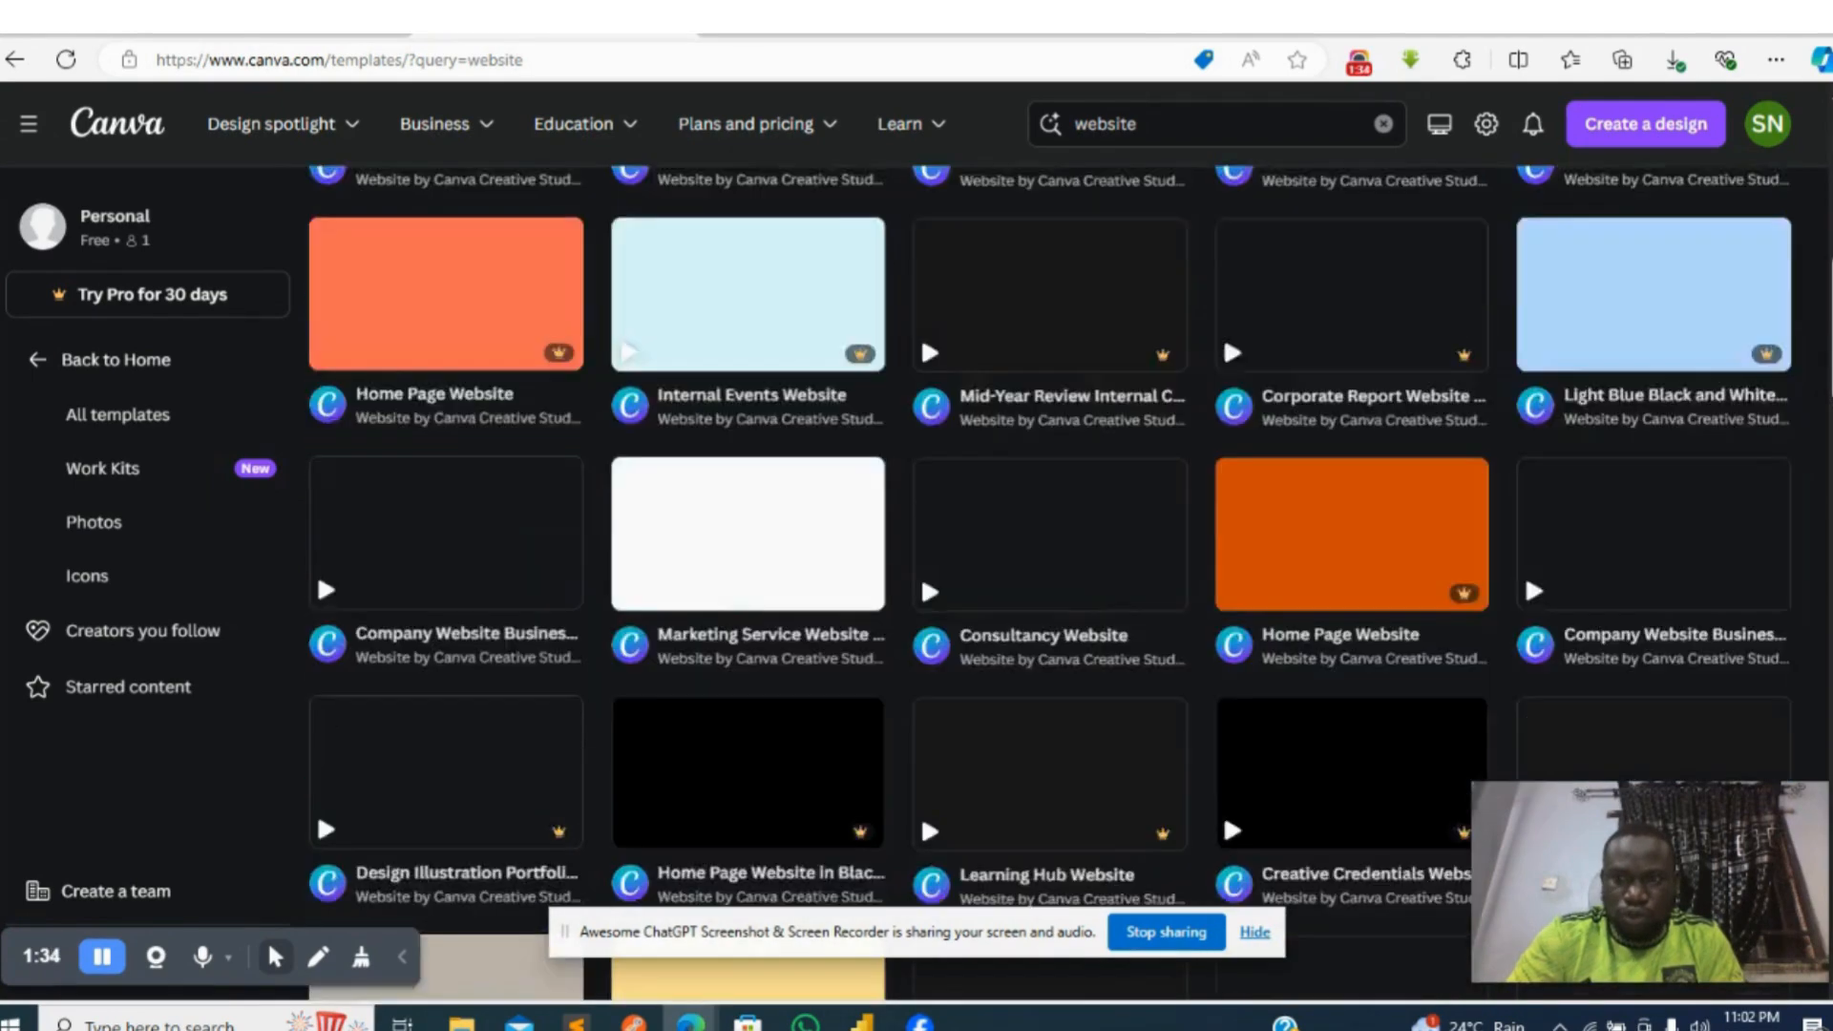
scroll(1049, 611, "down", 3)
scroll(1050, 611, "up", 15)
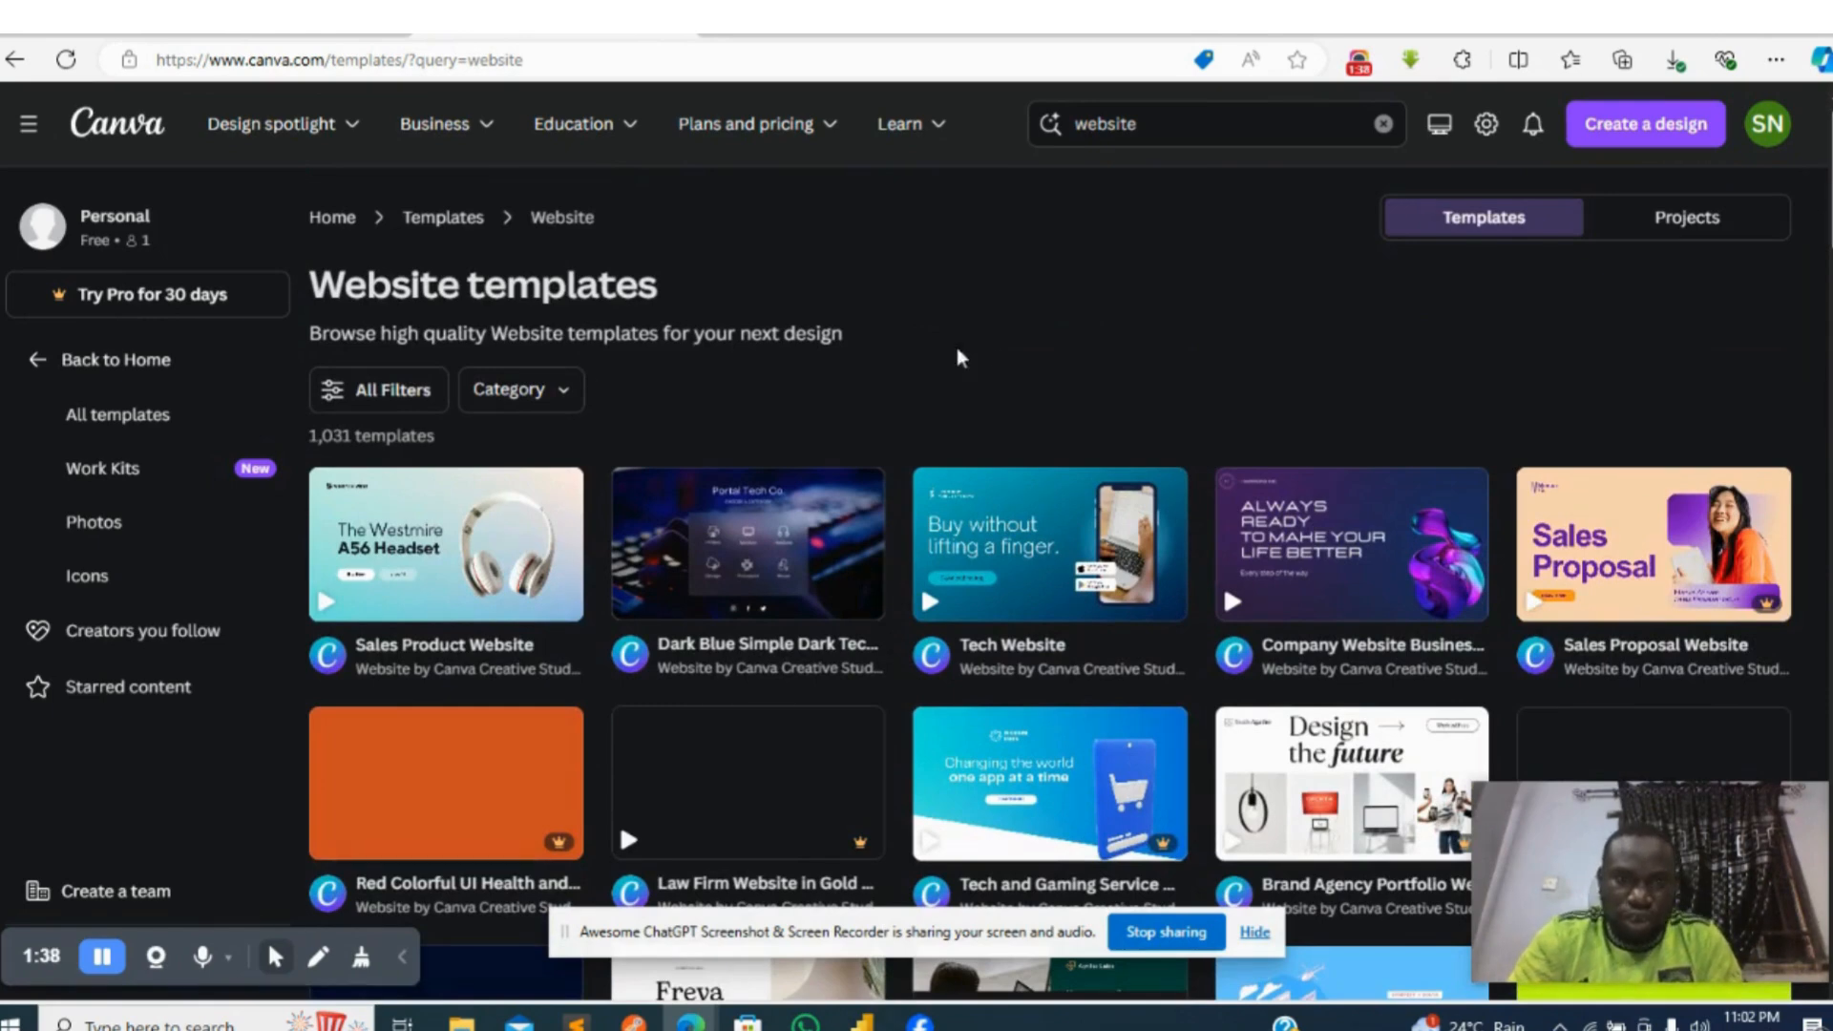
left_click(561, 393)
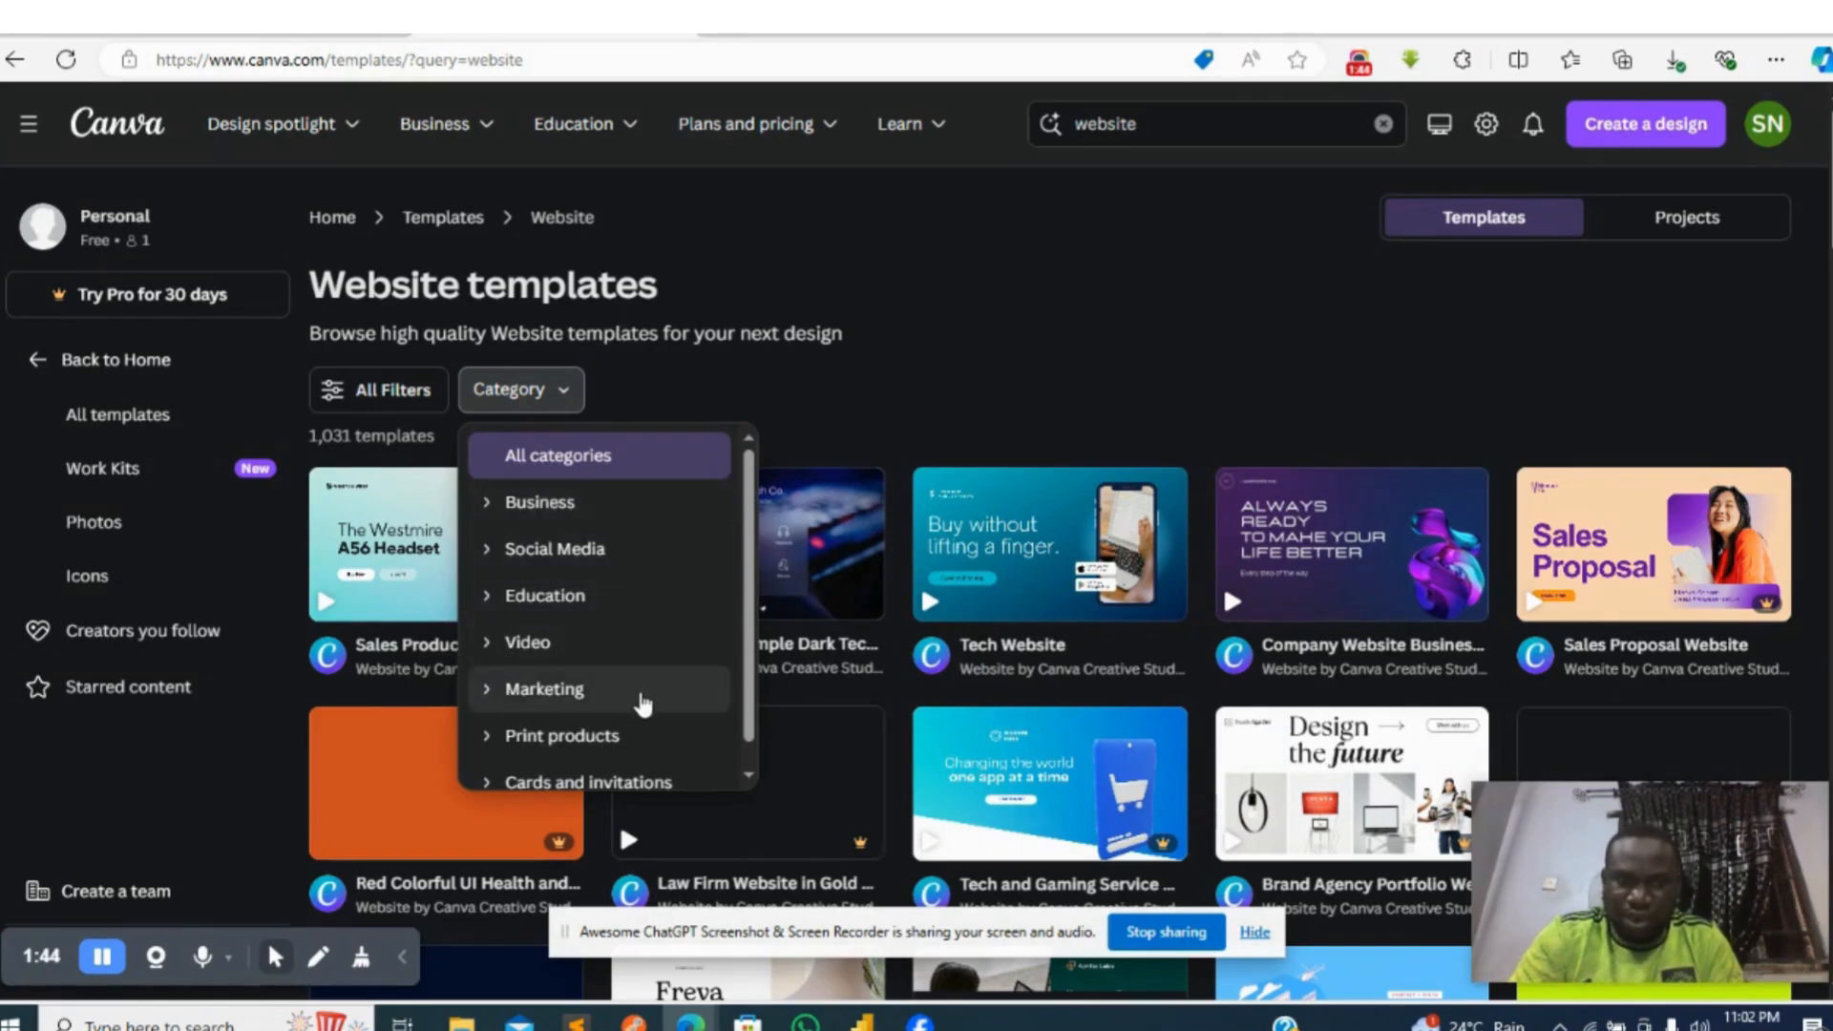
left_click(962, 341)
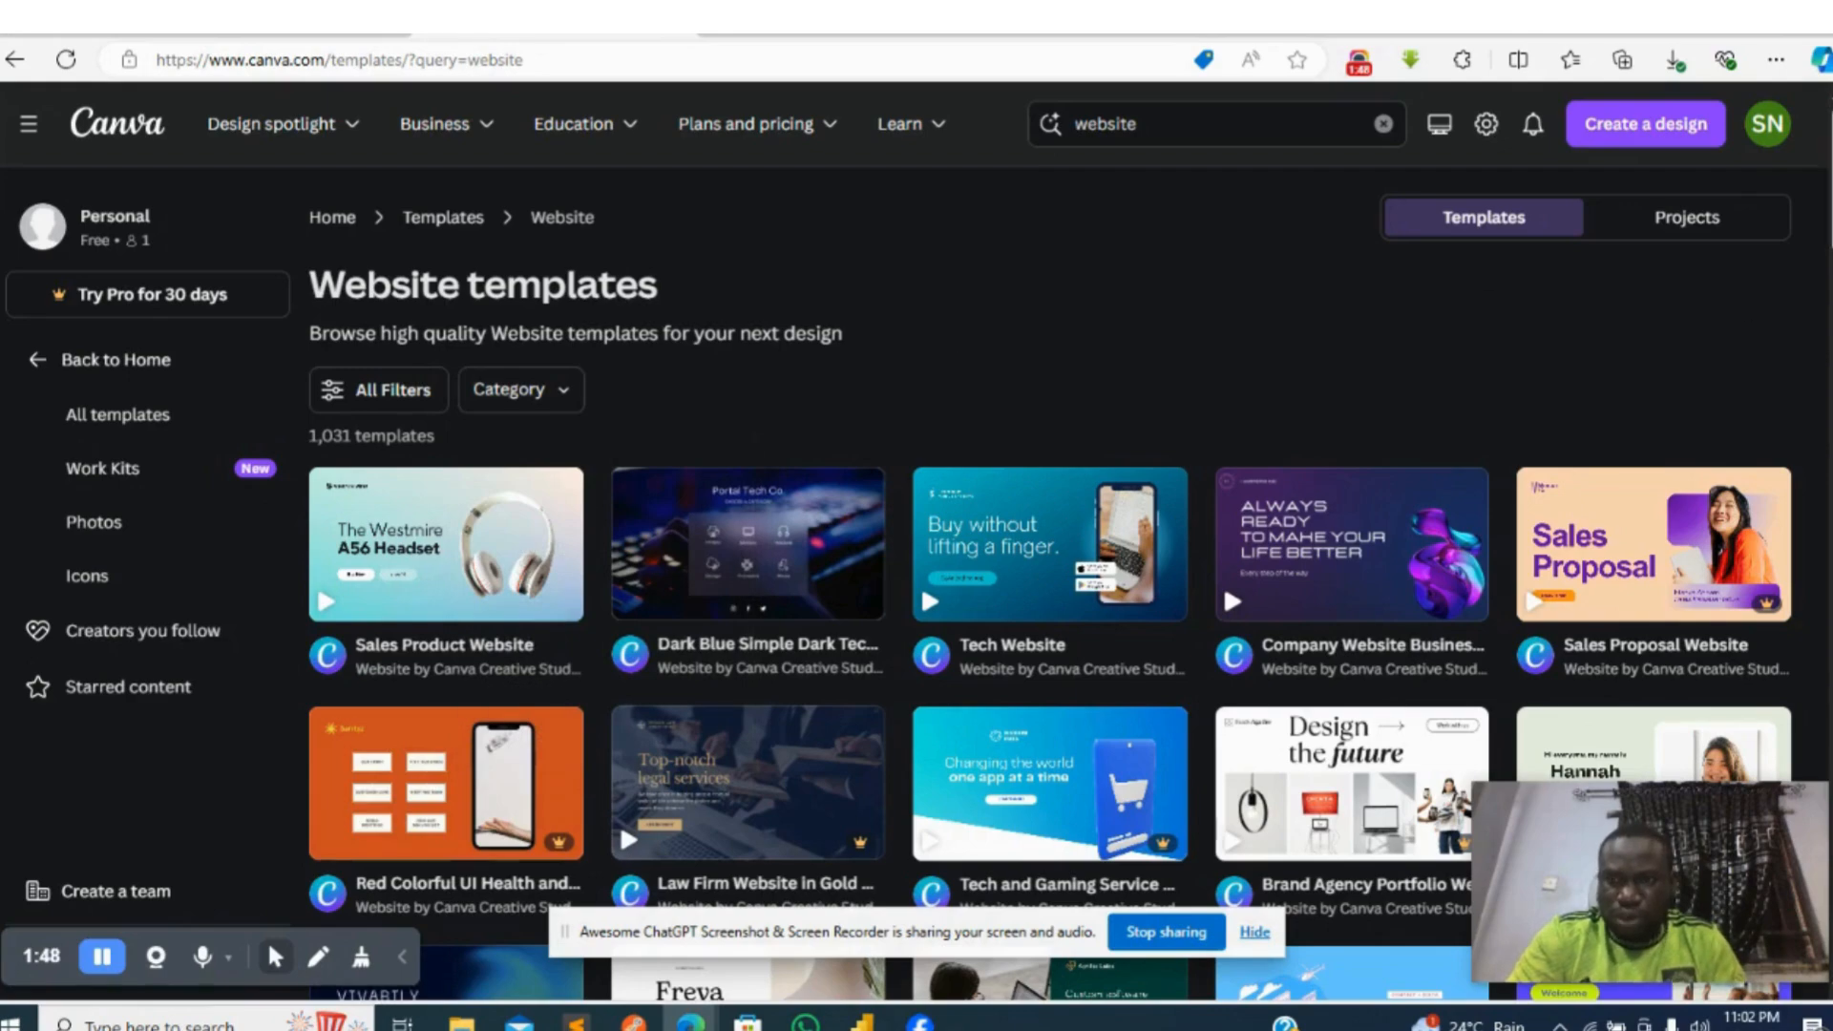
- Open the Company Website Business template in bright green, white and black 2D illustration style for customizing
scroll(1050, 583, "down", 5)
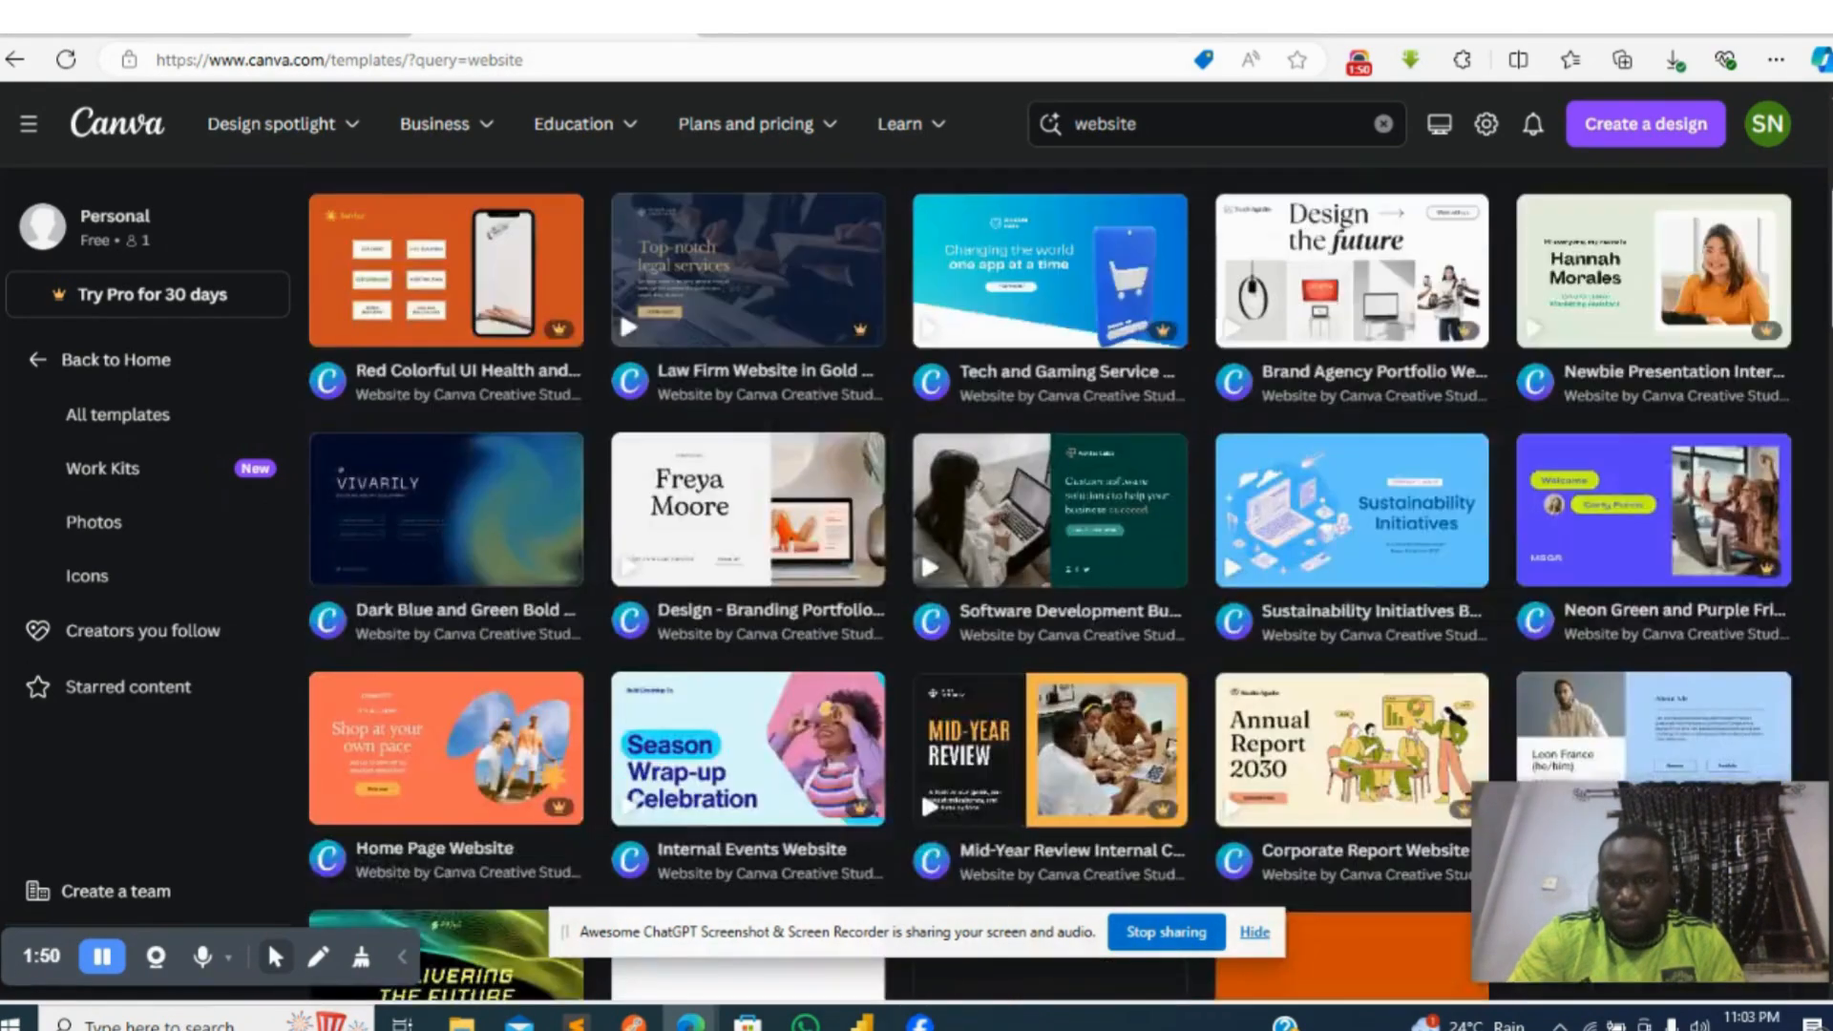
scroll(1050, 582, "down", 5)
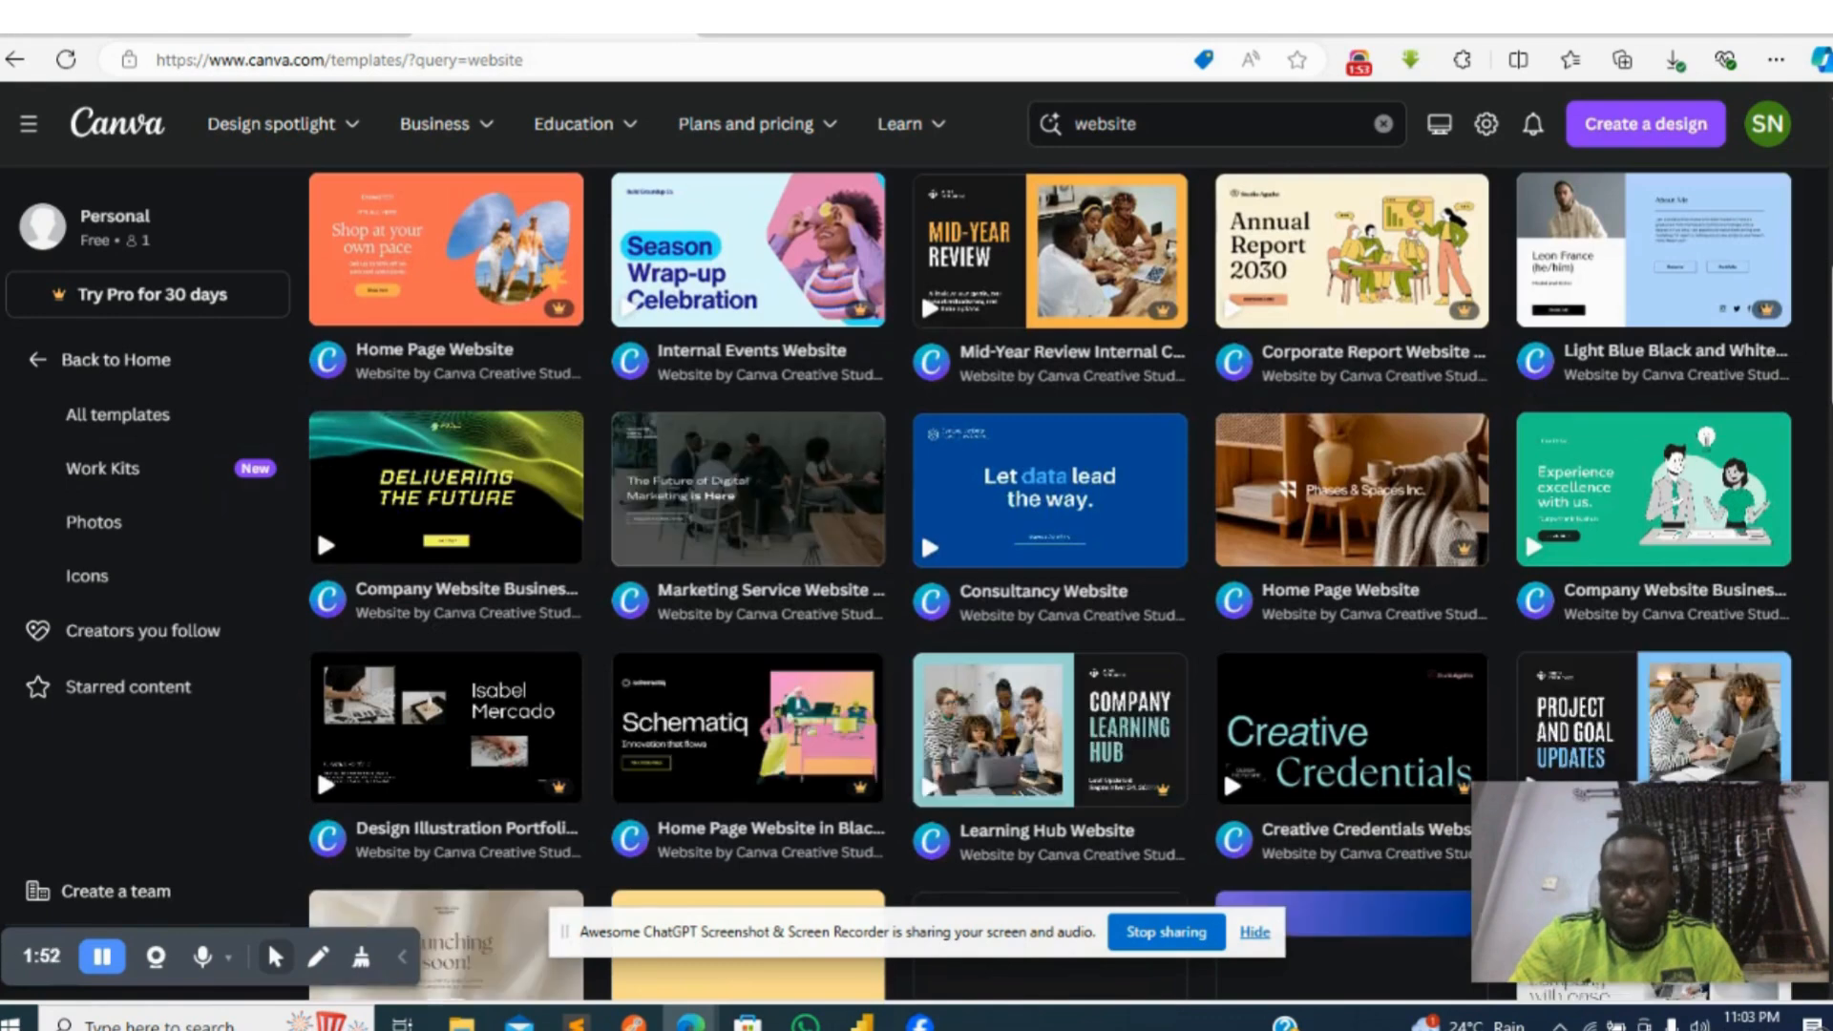
left_click_drag(1831, 367, 1830, 370)
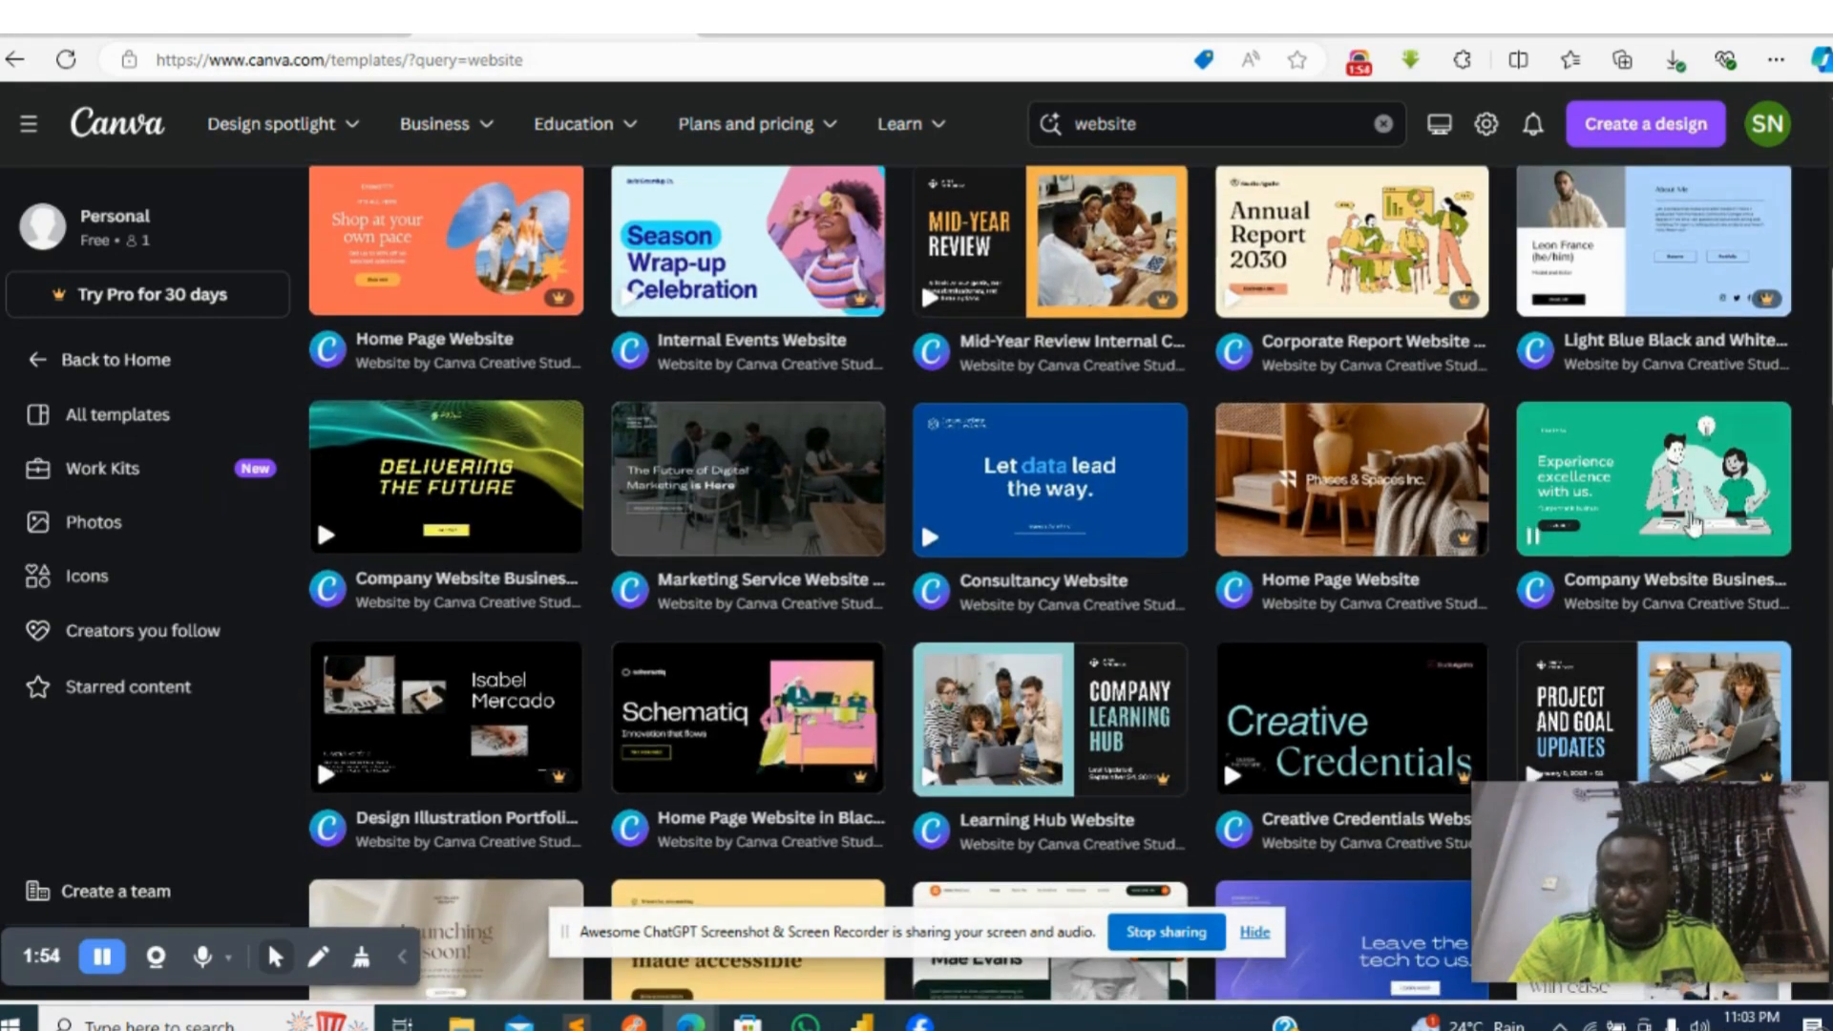
mouse_move(1629, 530)
left_click(1629, 529)
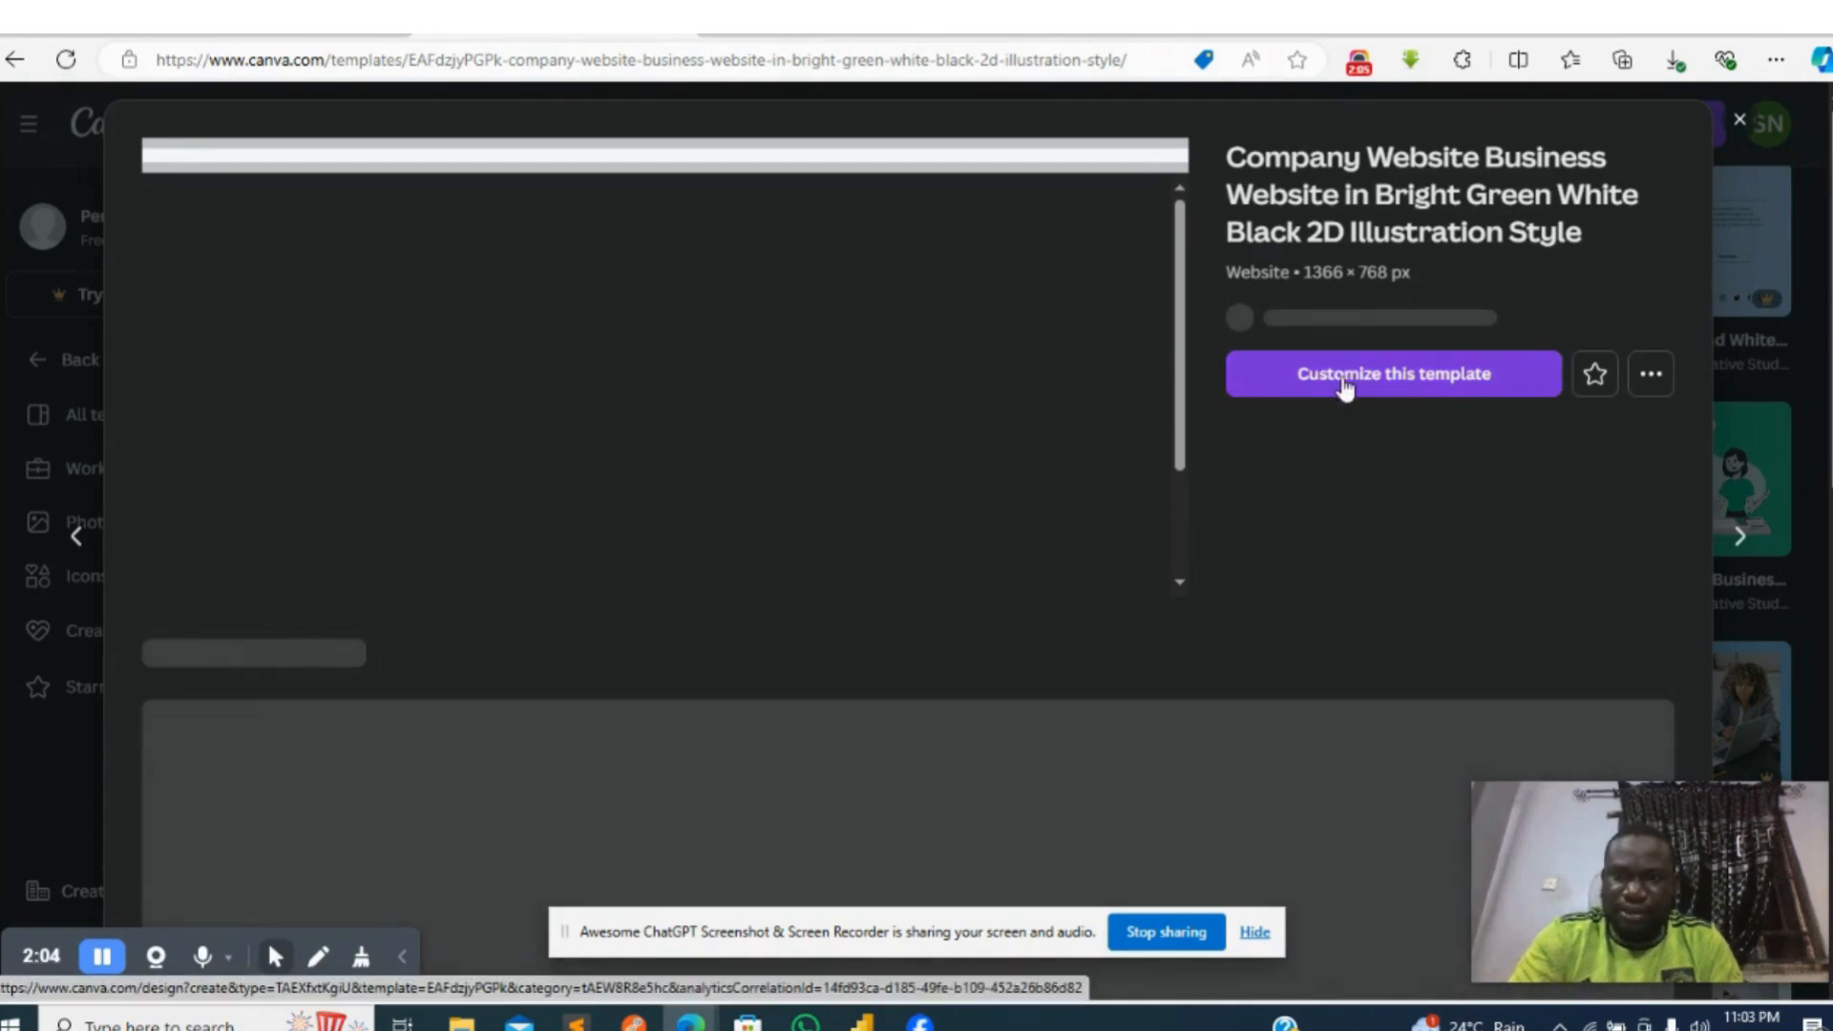
left_click(1344, 380)
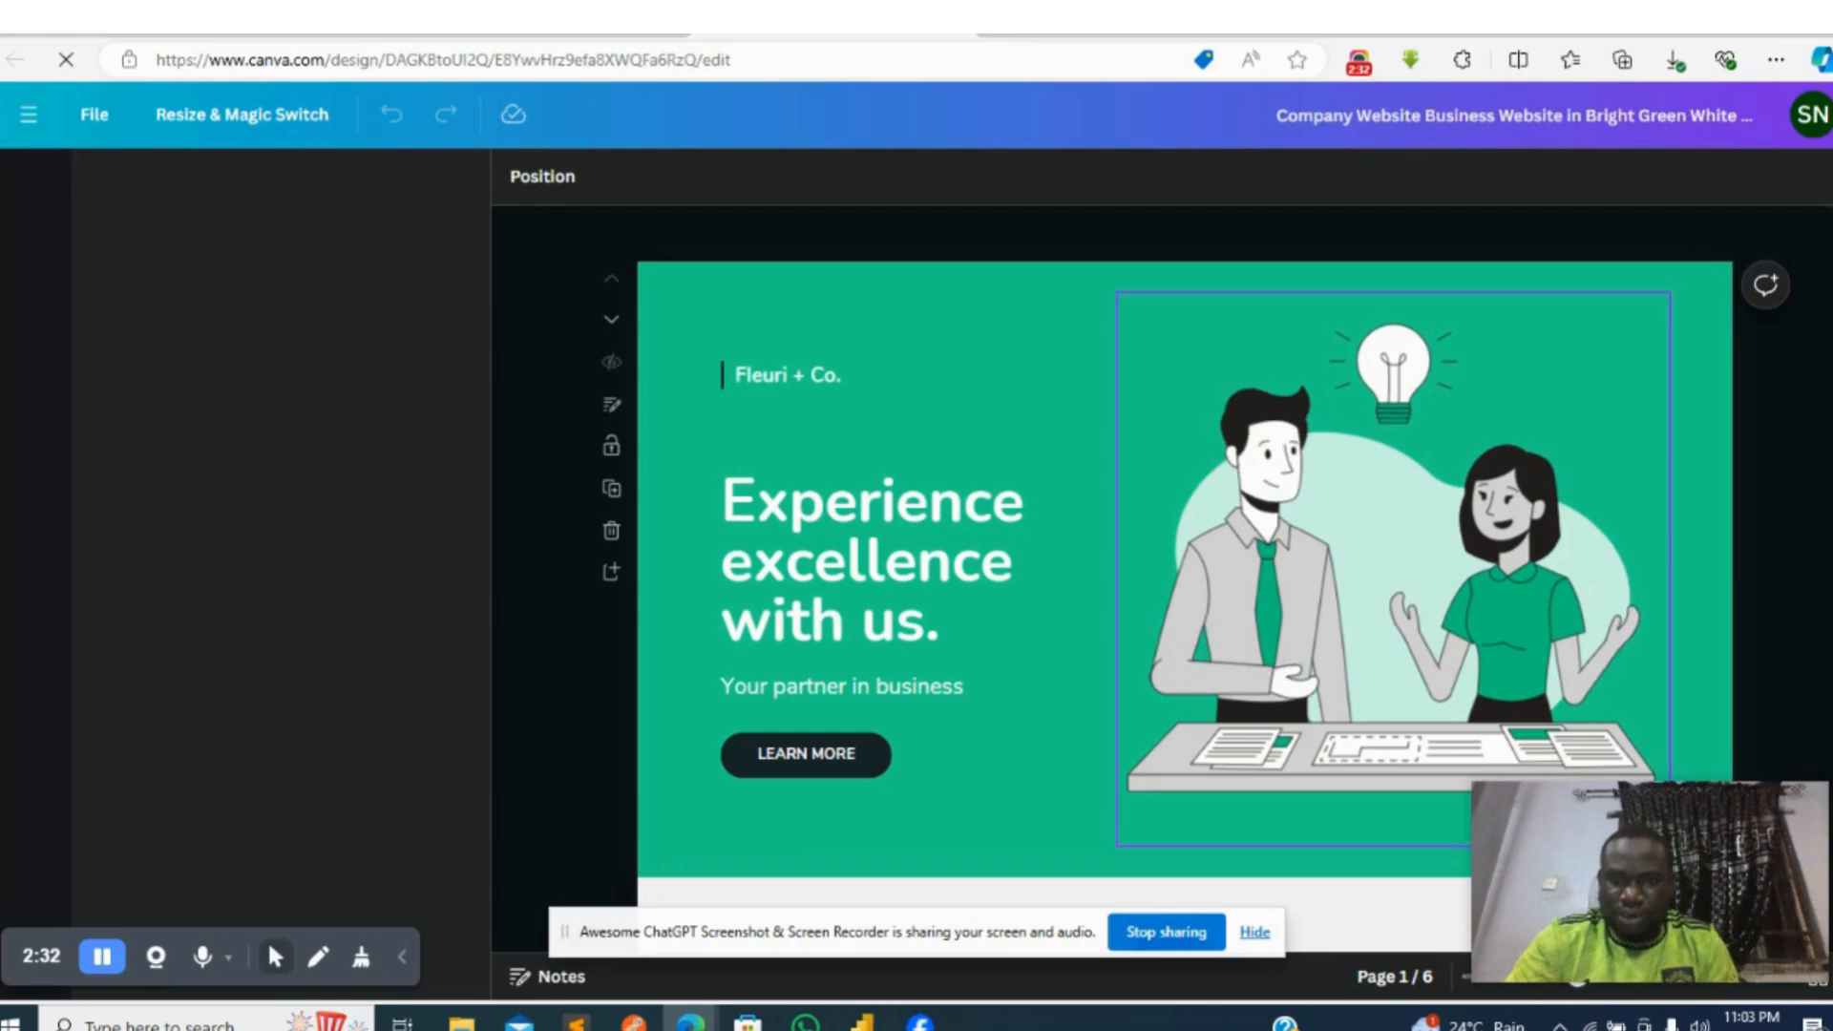
- Look through the template's pages, including the banner, company overview and services sections
scroll(1183, 541, "down", 5)
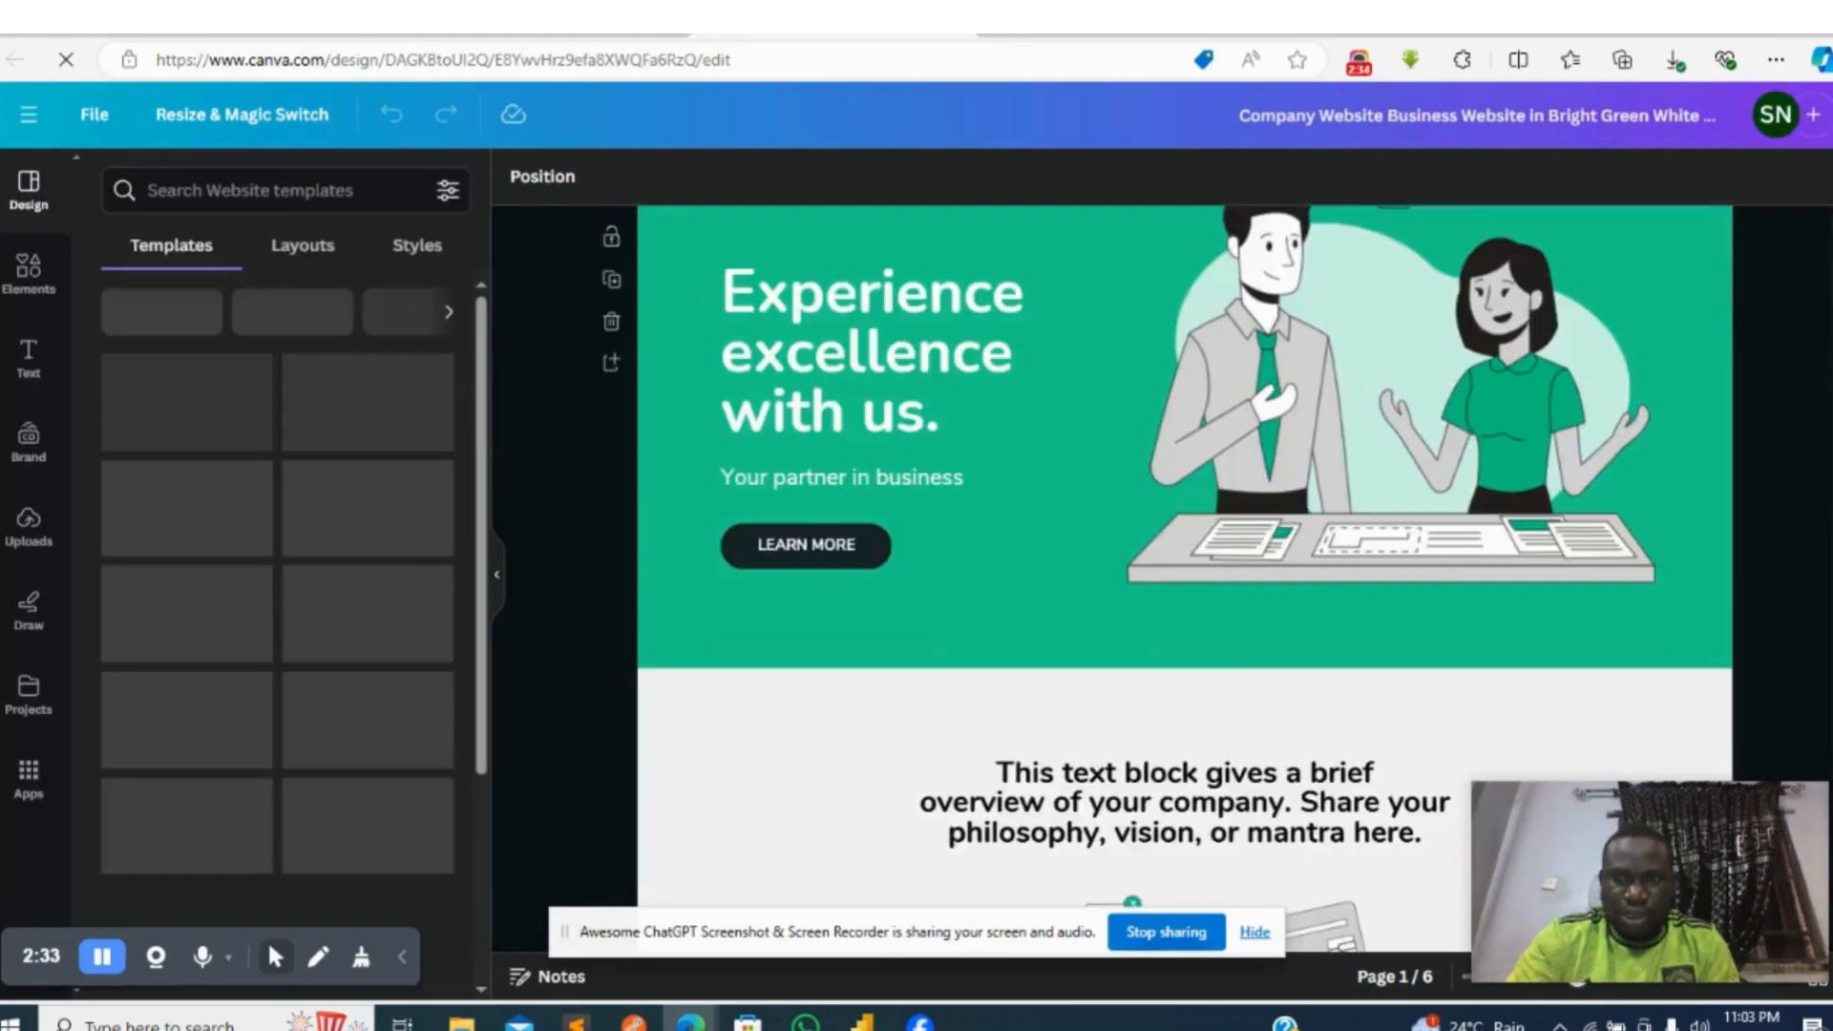
scroll(1184, 572, "down", 8)
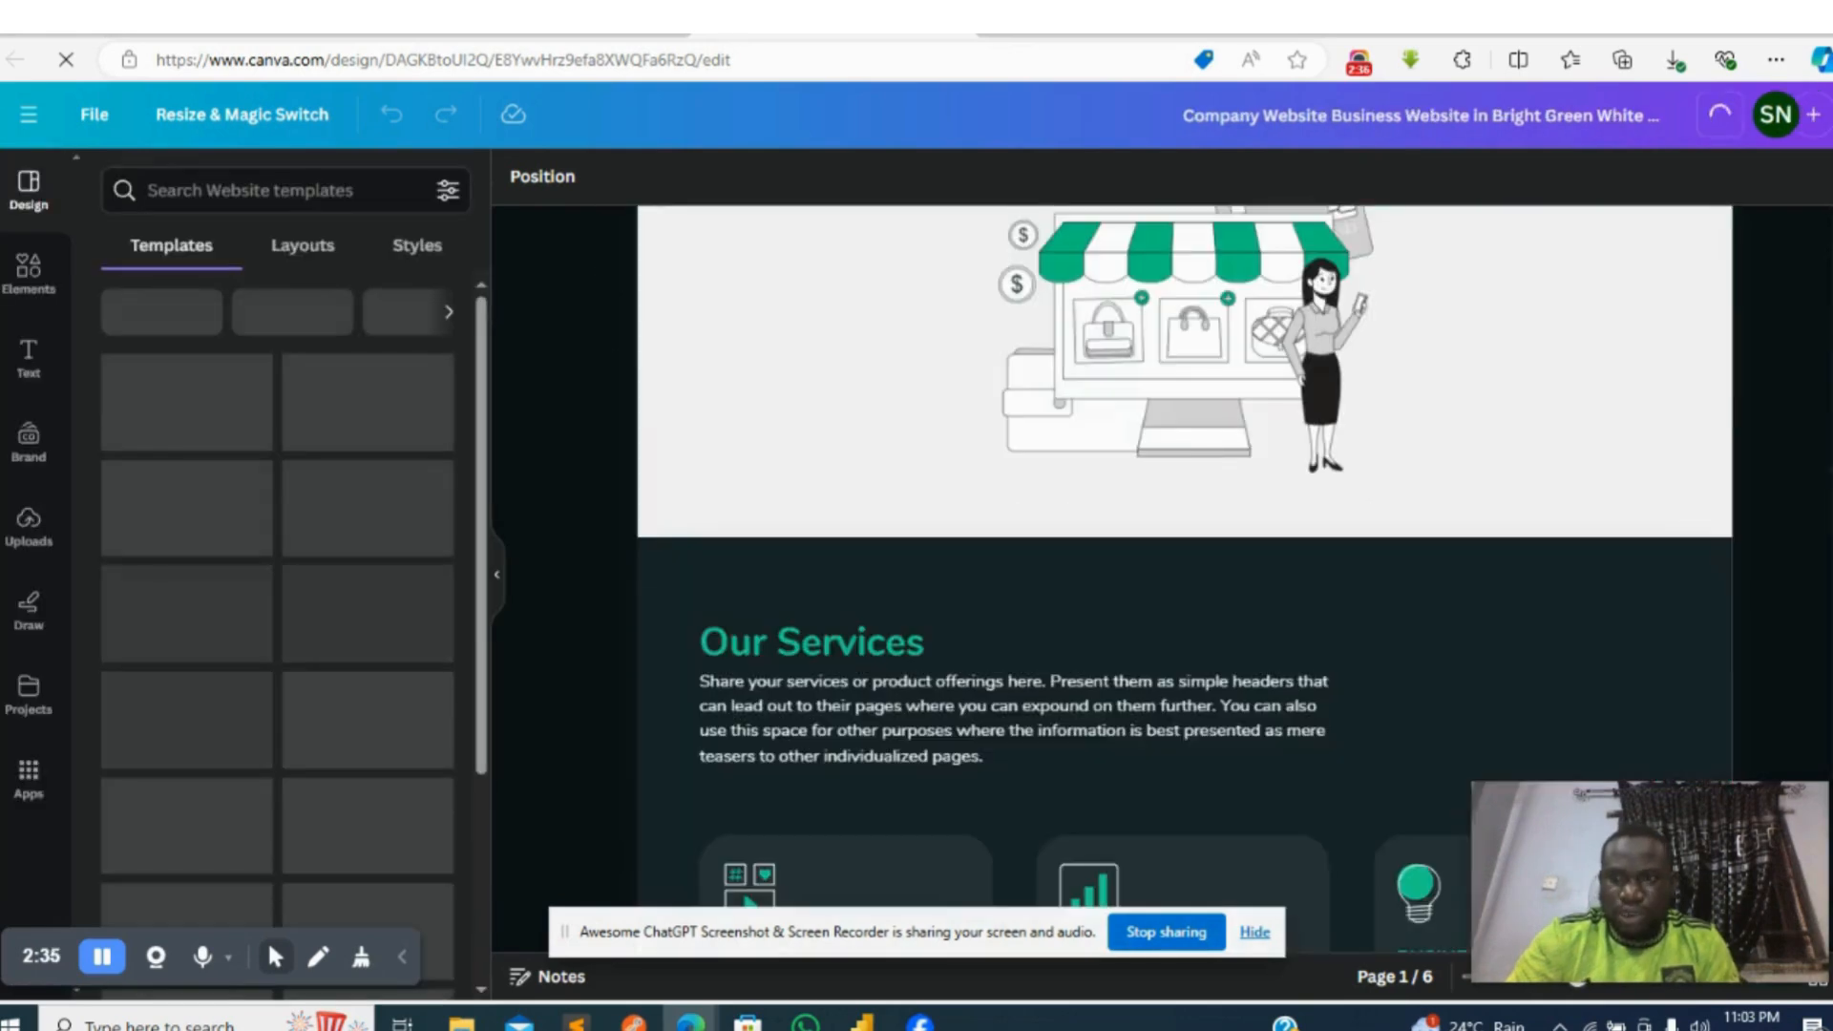
scroll(1183, 573, "down", 3)
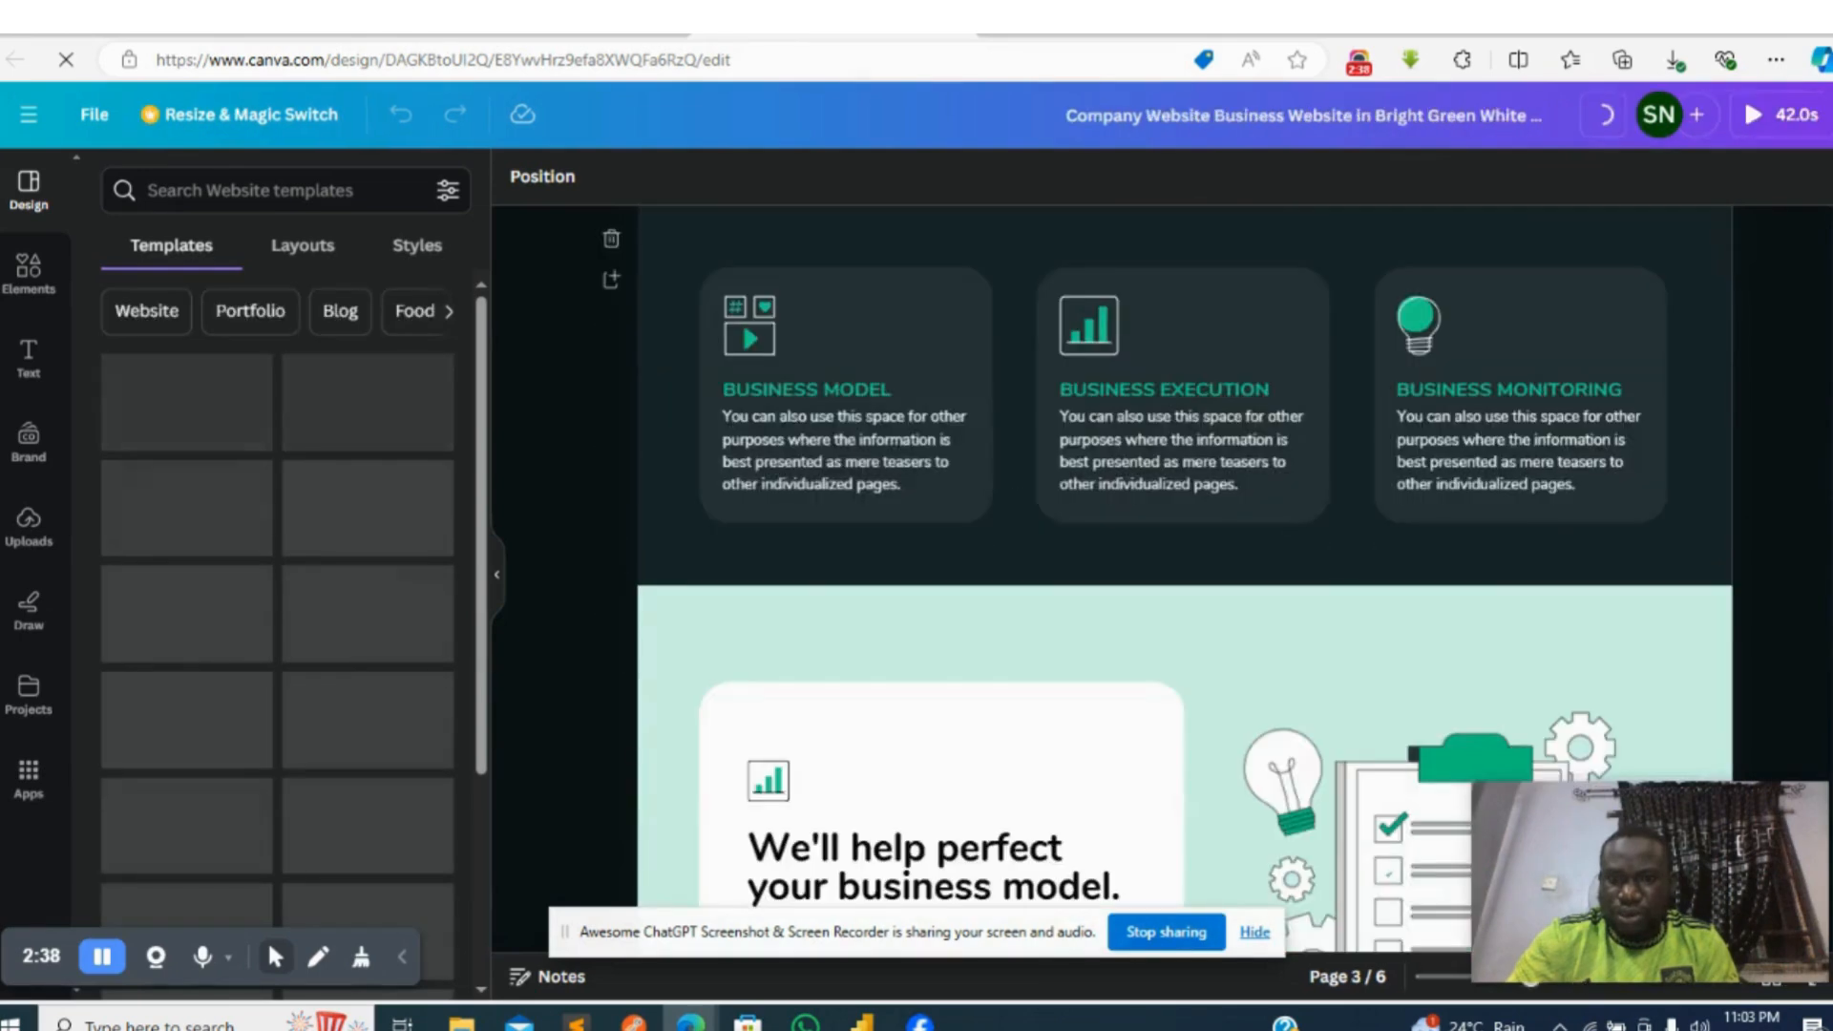
scroll(1184, 573, "down", 10)
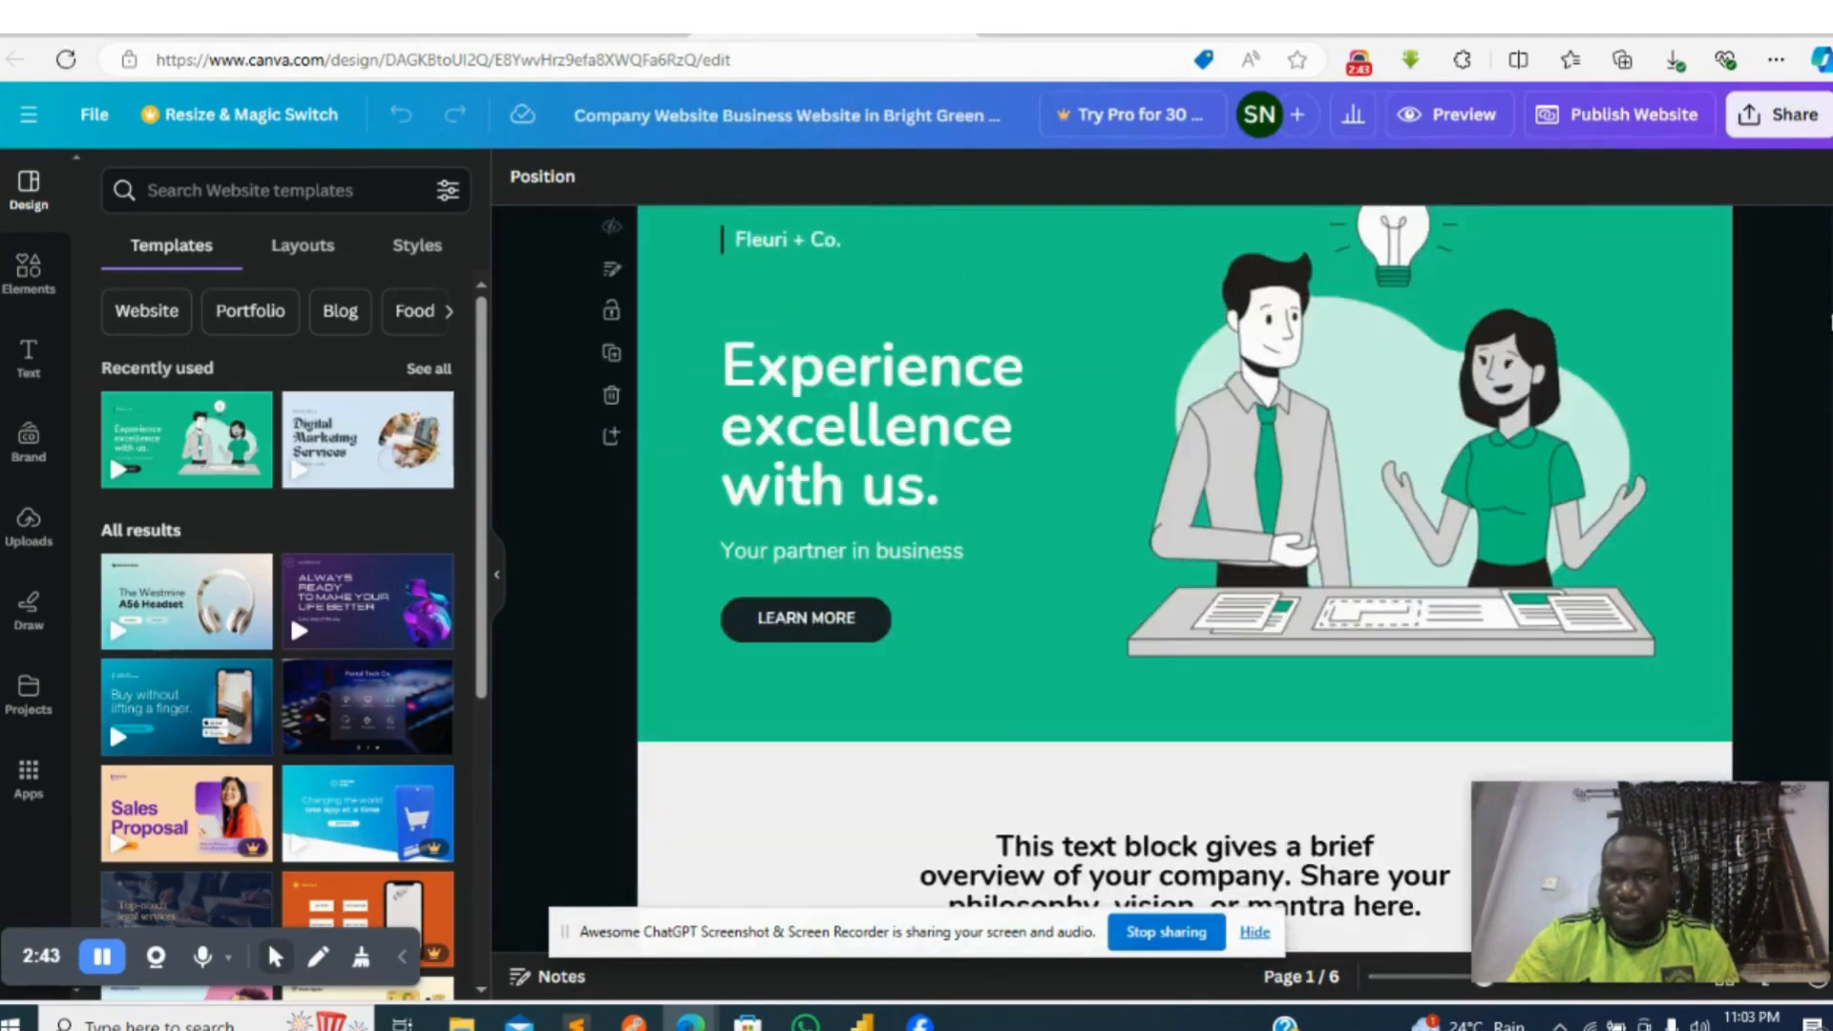
left_click_drag(1830, 315, 1831, 292)
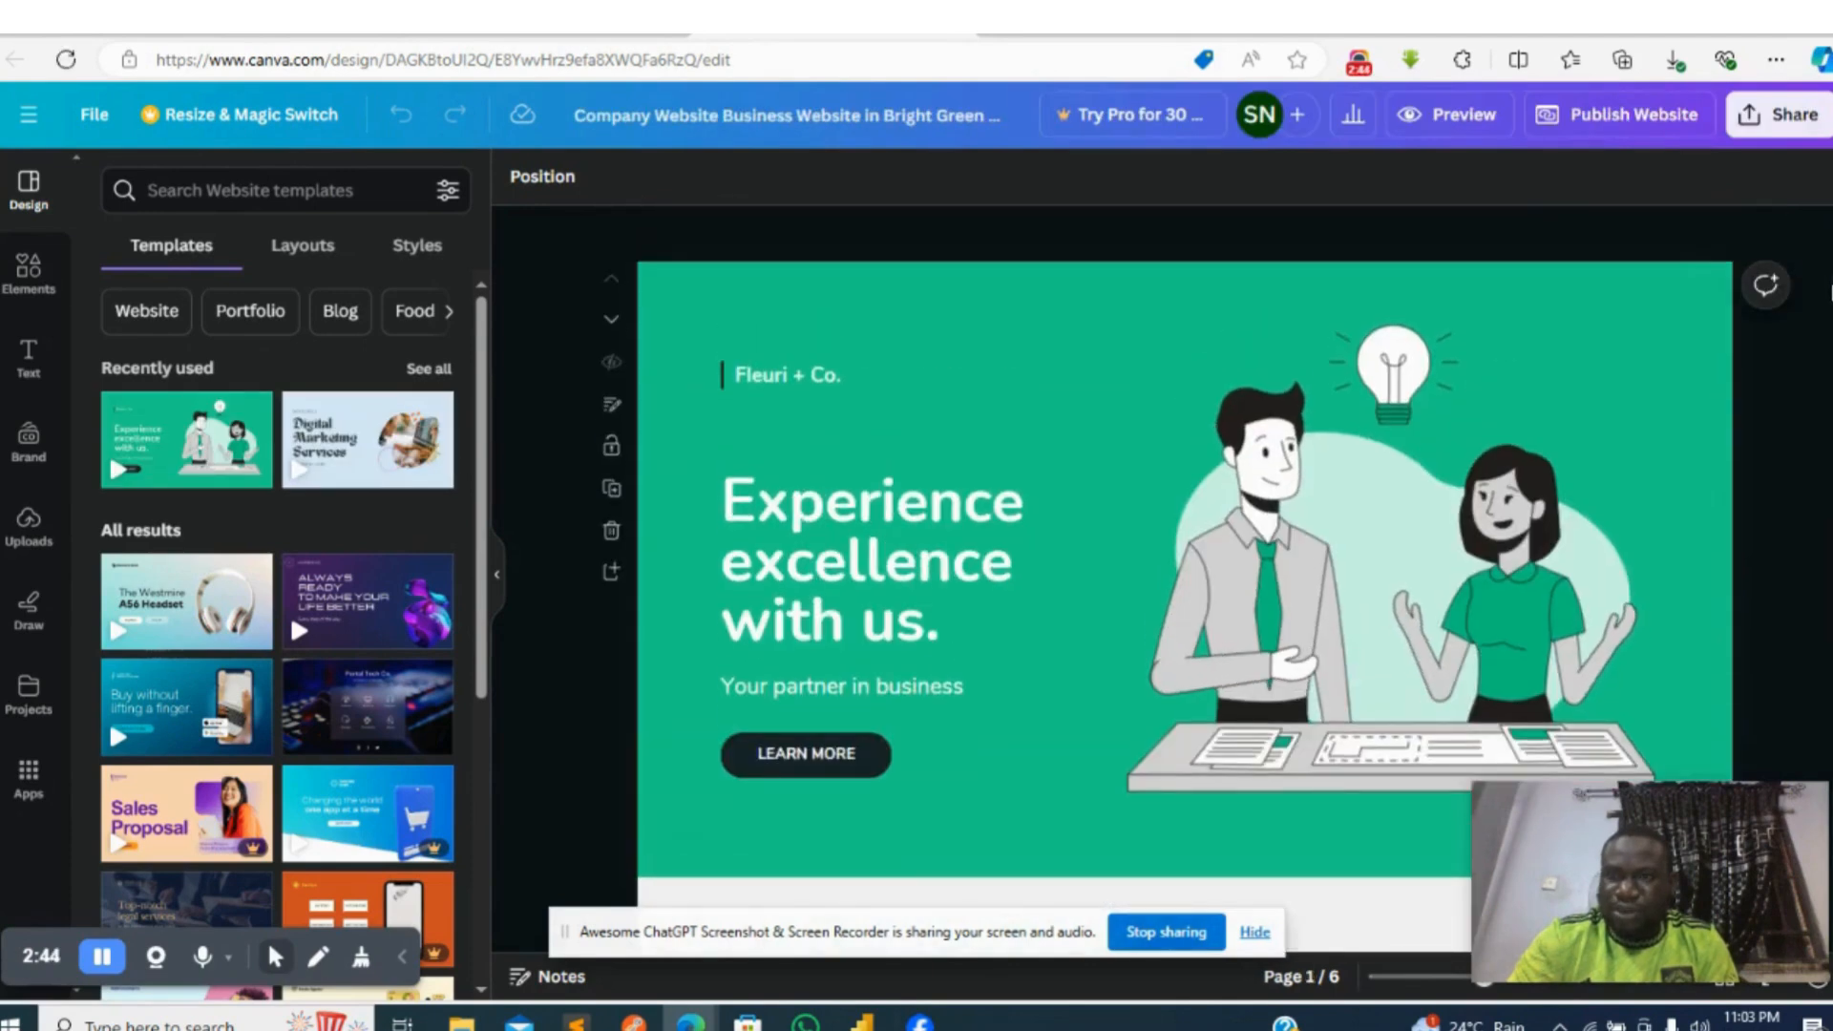
- Replace the "Fleuri + Co." text on page 1 with the uploaded dark SSB ICT Solutions logo, scaled down to fit above the heading
left_click(919, 578)
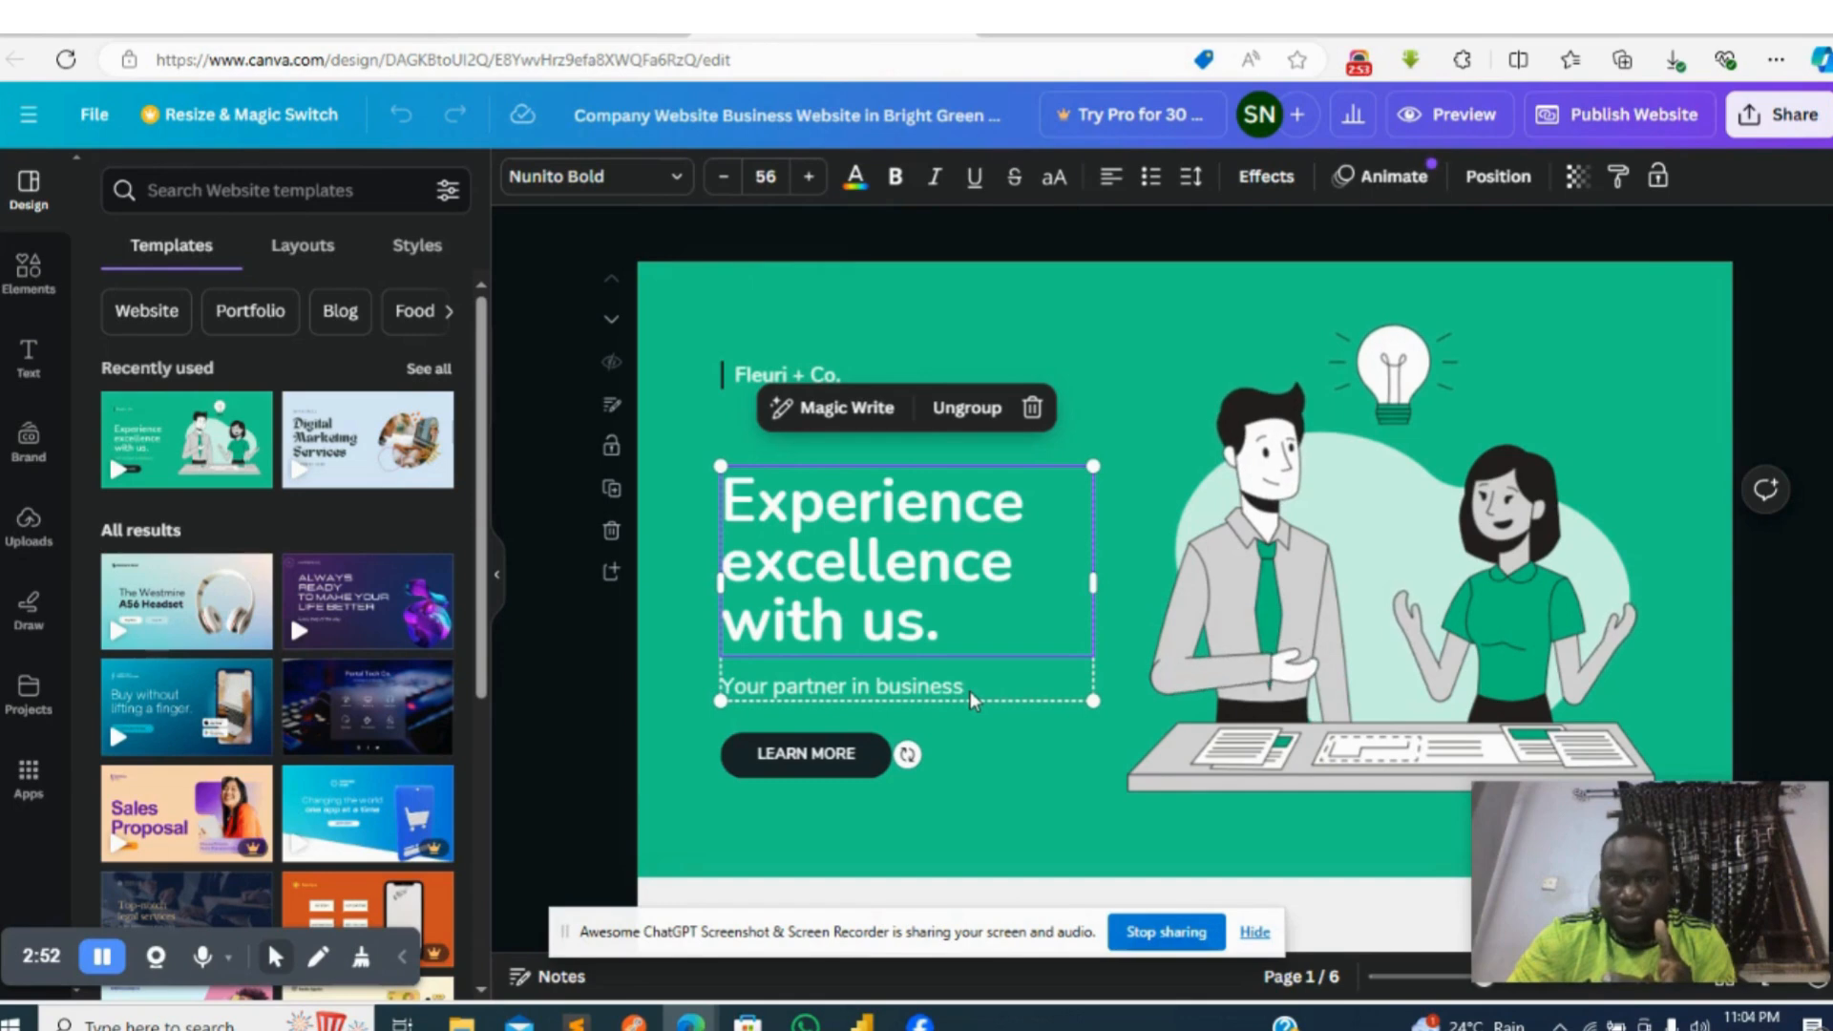
left_click(762, 375)
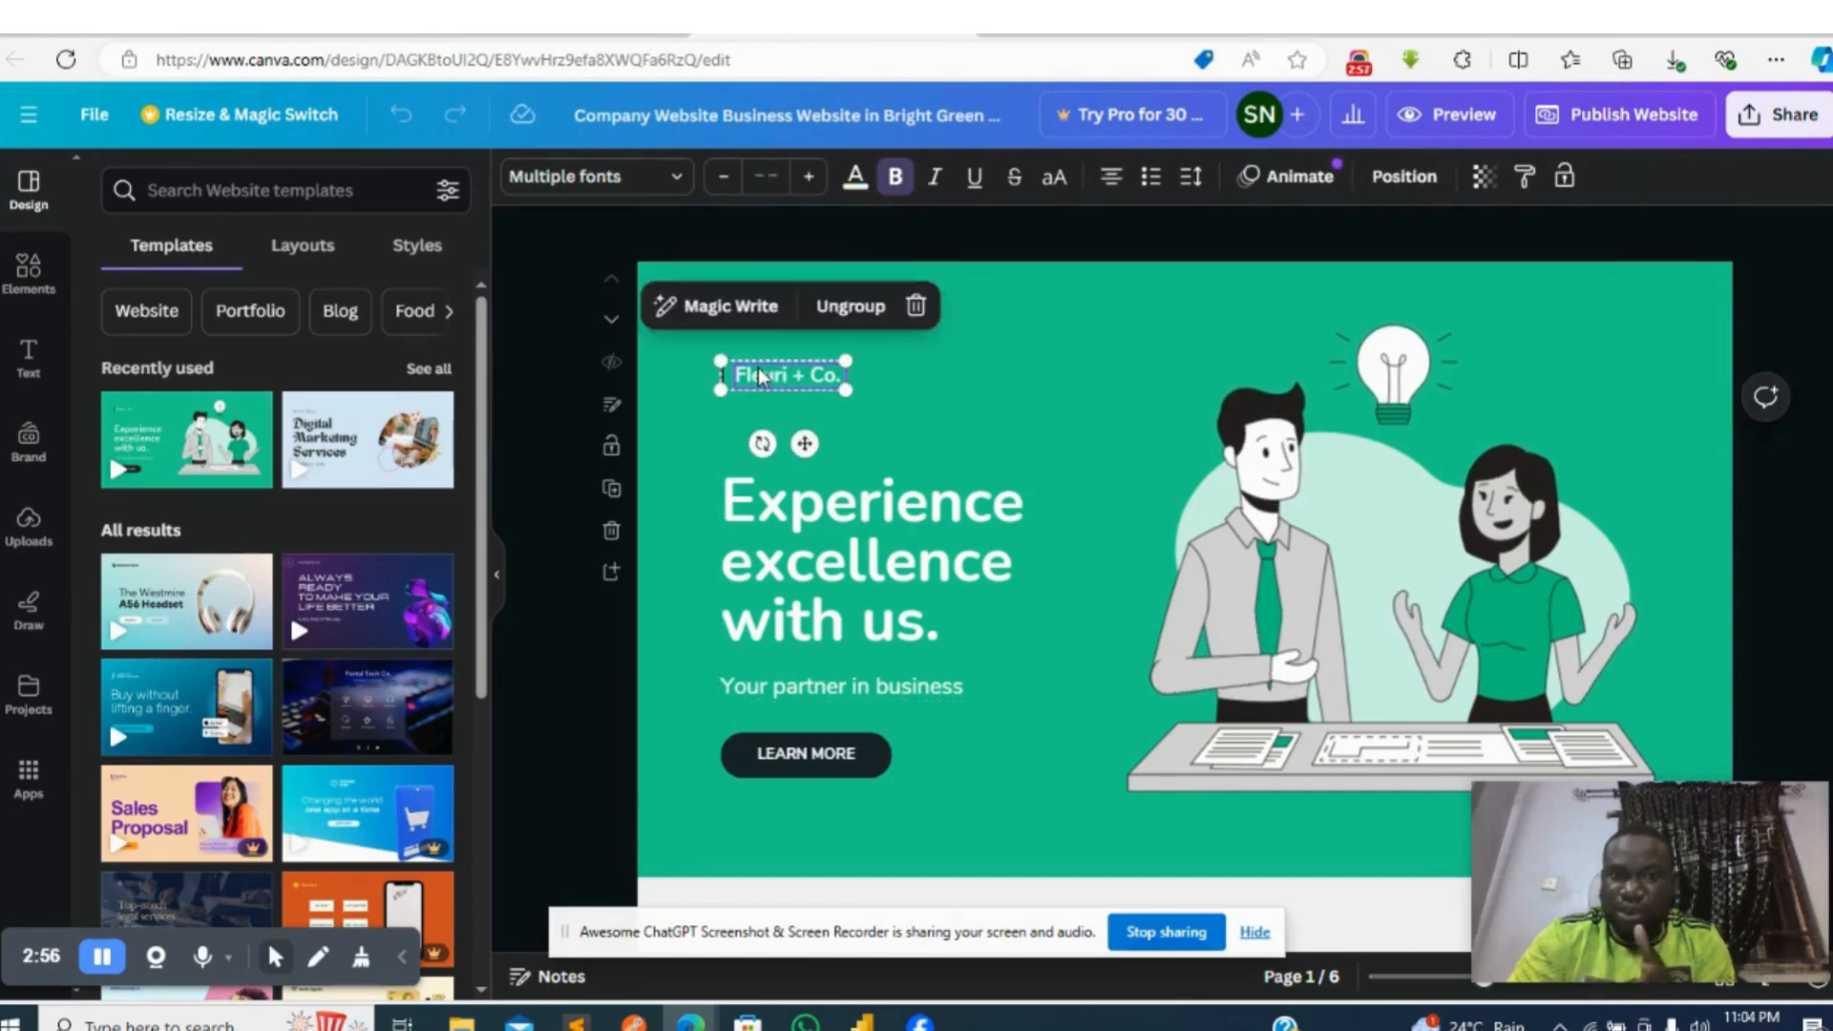
left_click(915, 306)
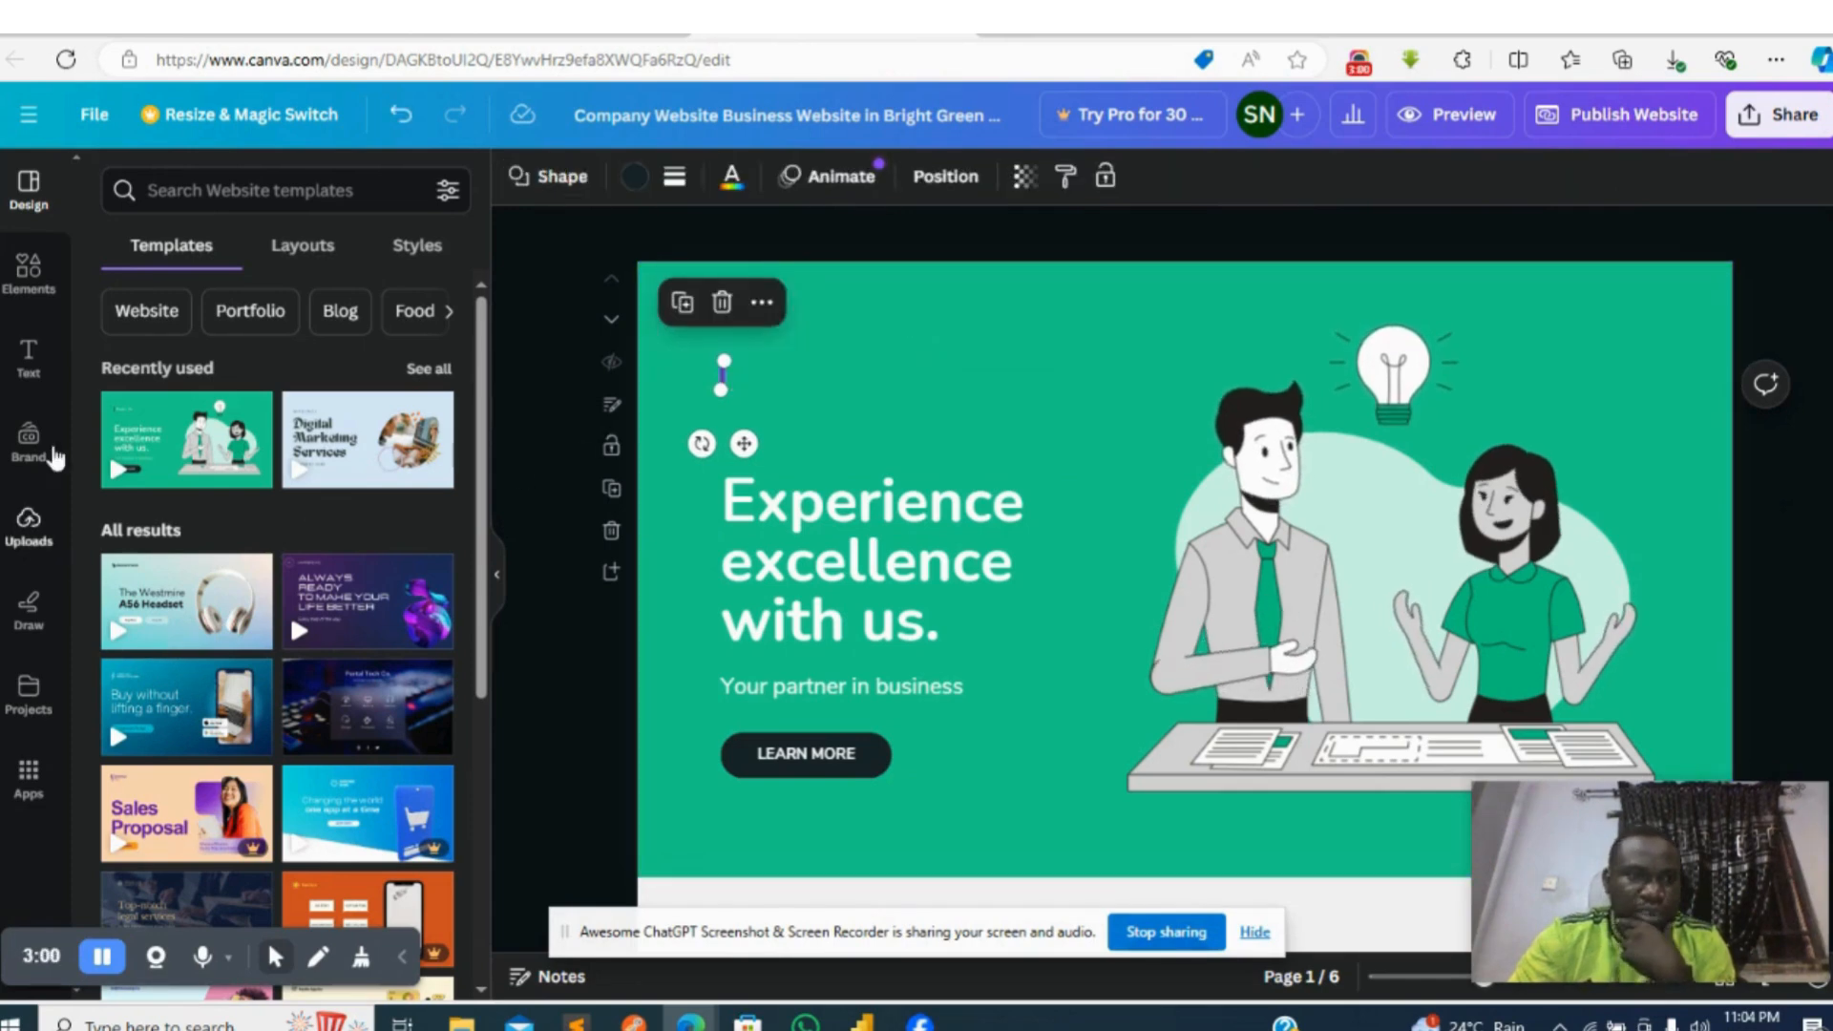
left_click(28, 523)
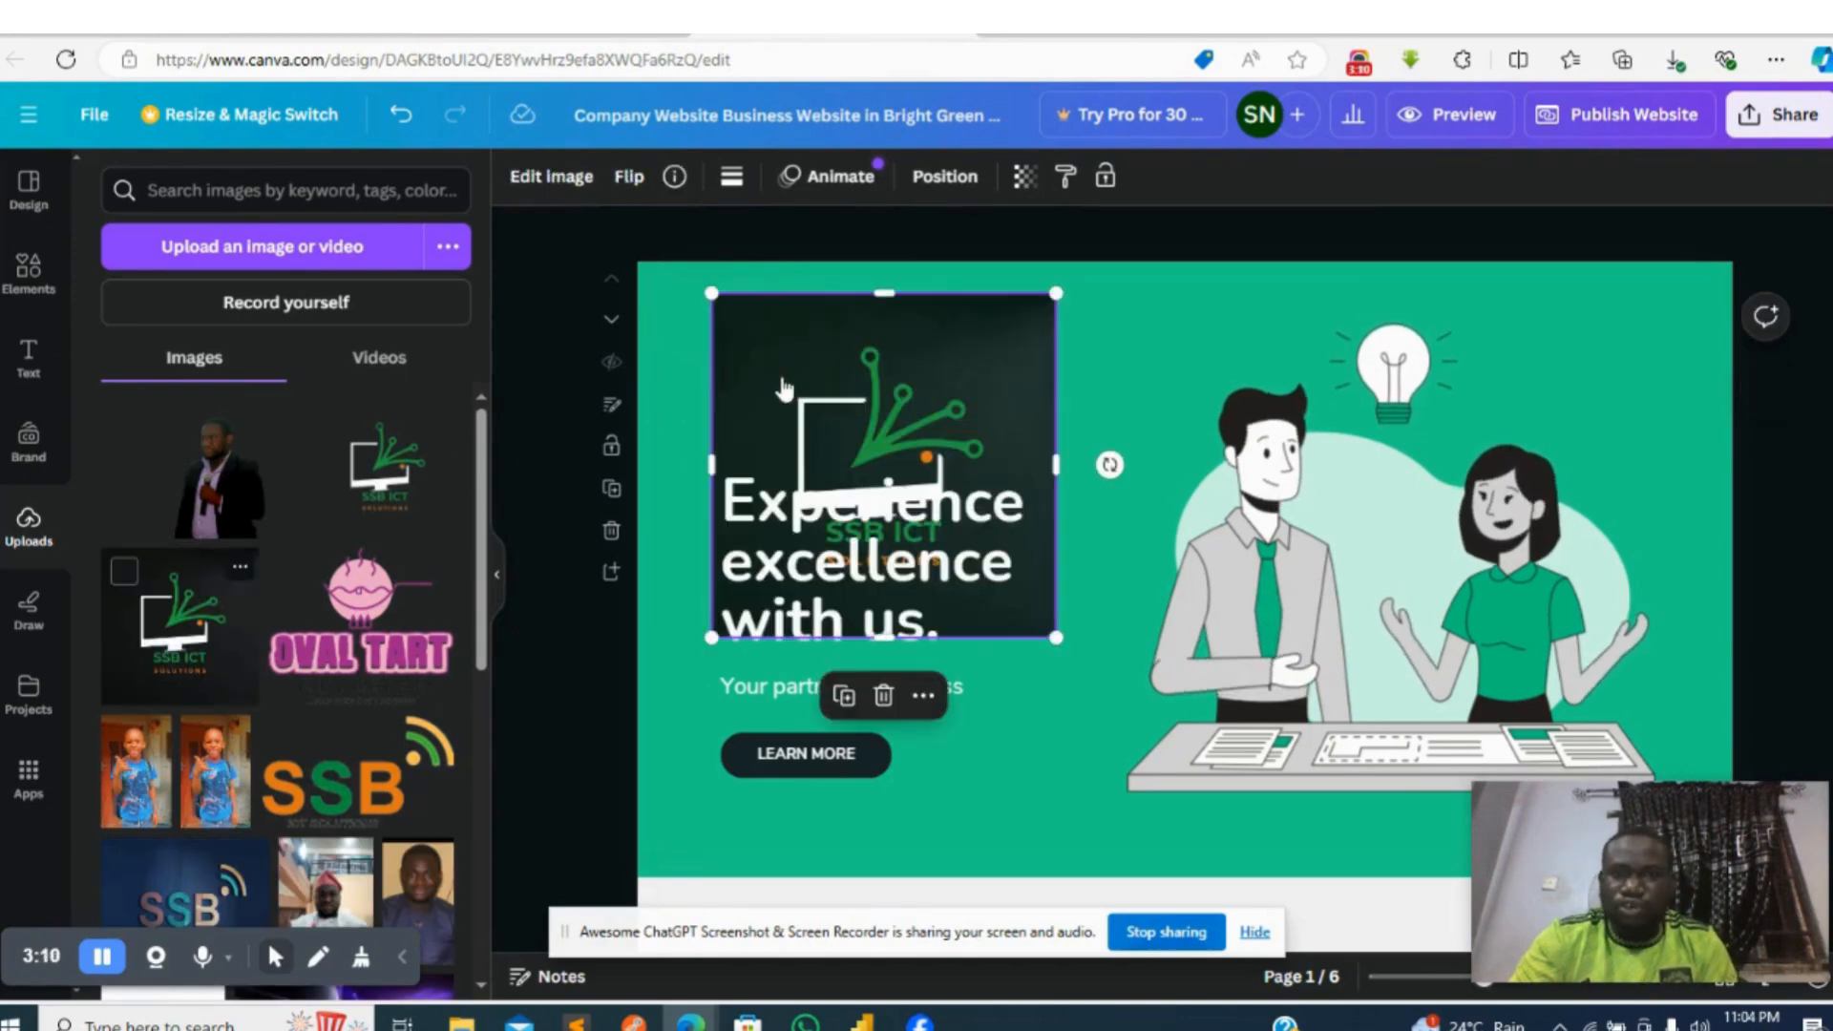
left_click_drag(1056, 637, 865, 420)
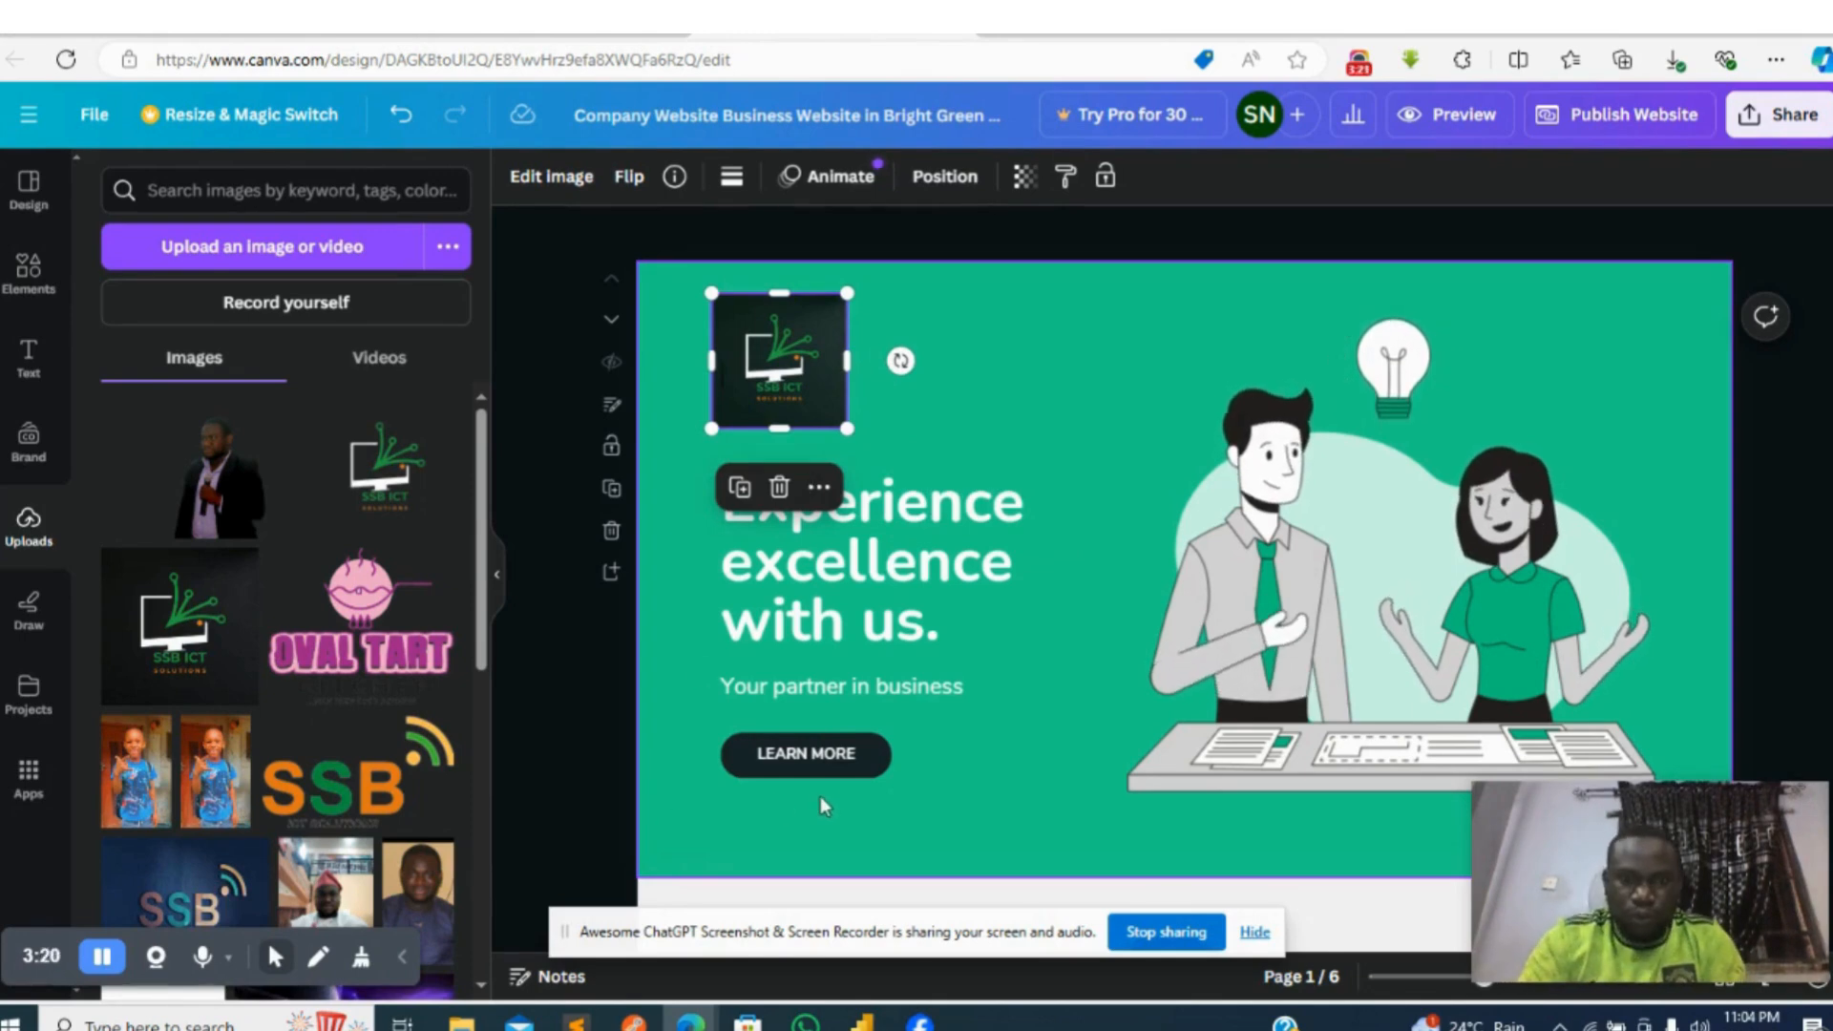
- Append a person's title and name to the end of the company overview text on page 2
left_click(1417, 506)
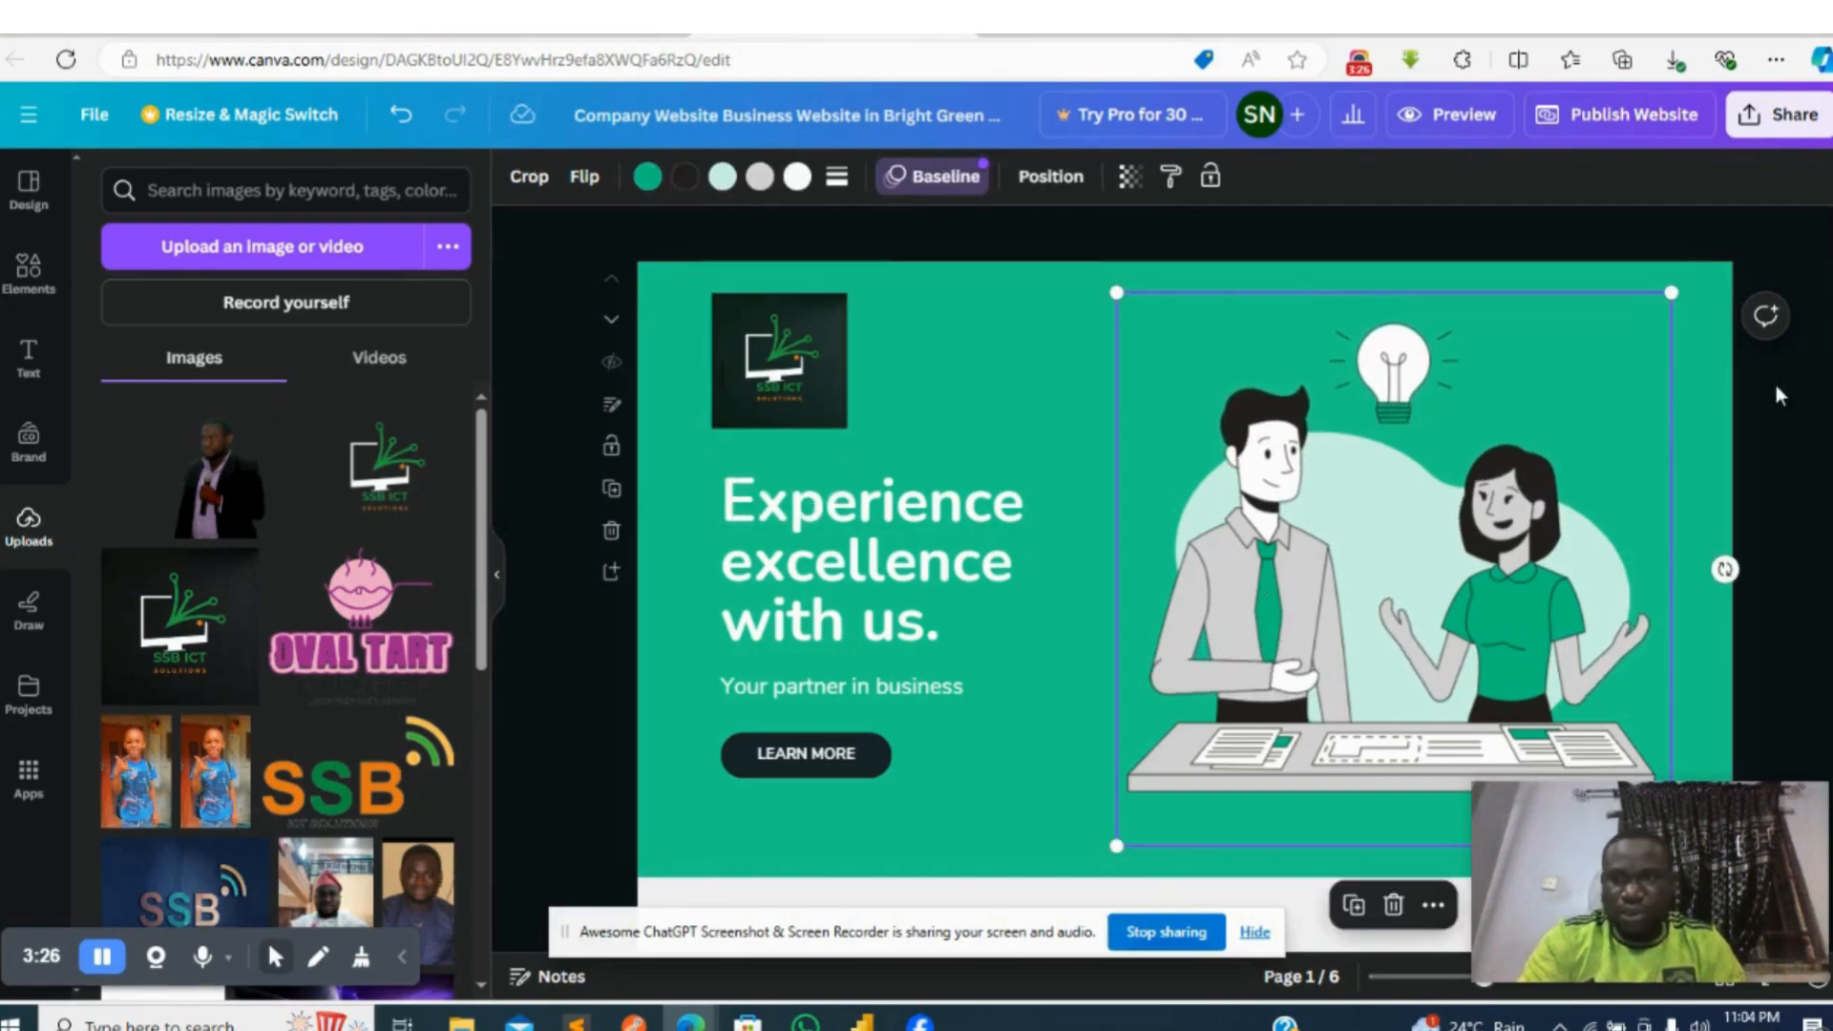
scroll(1470, 540, "down", 3)
scroll(1183, 468, "down", 3)
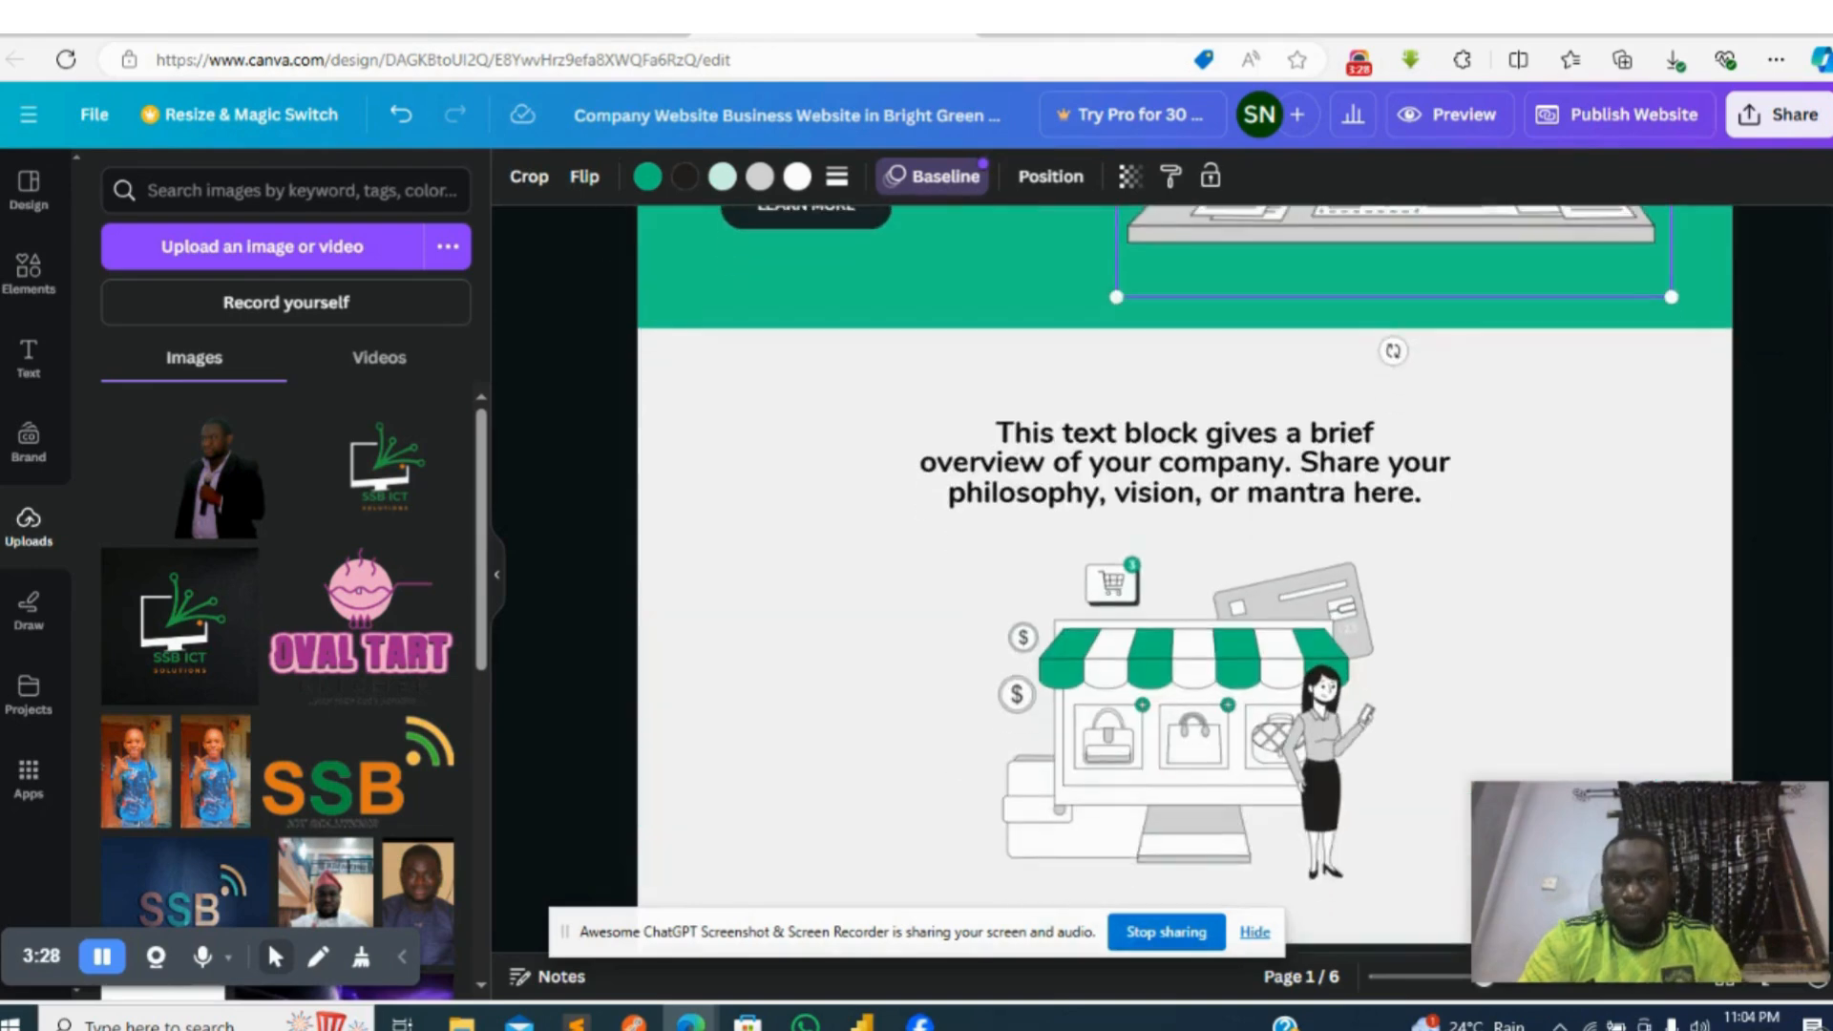
left_click(1202, 463)
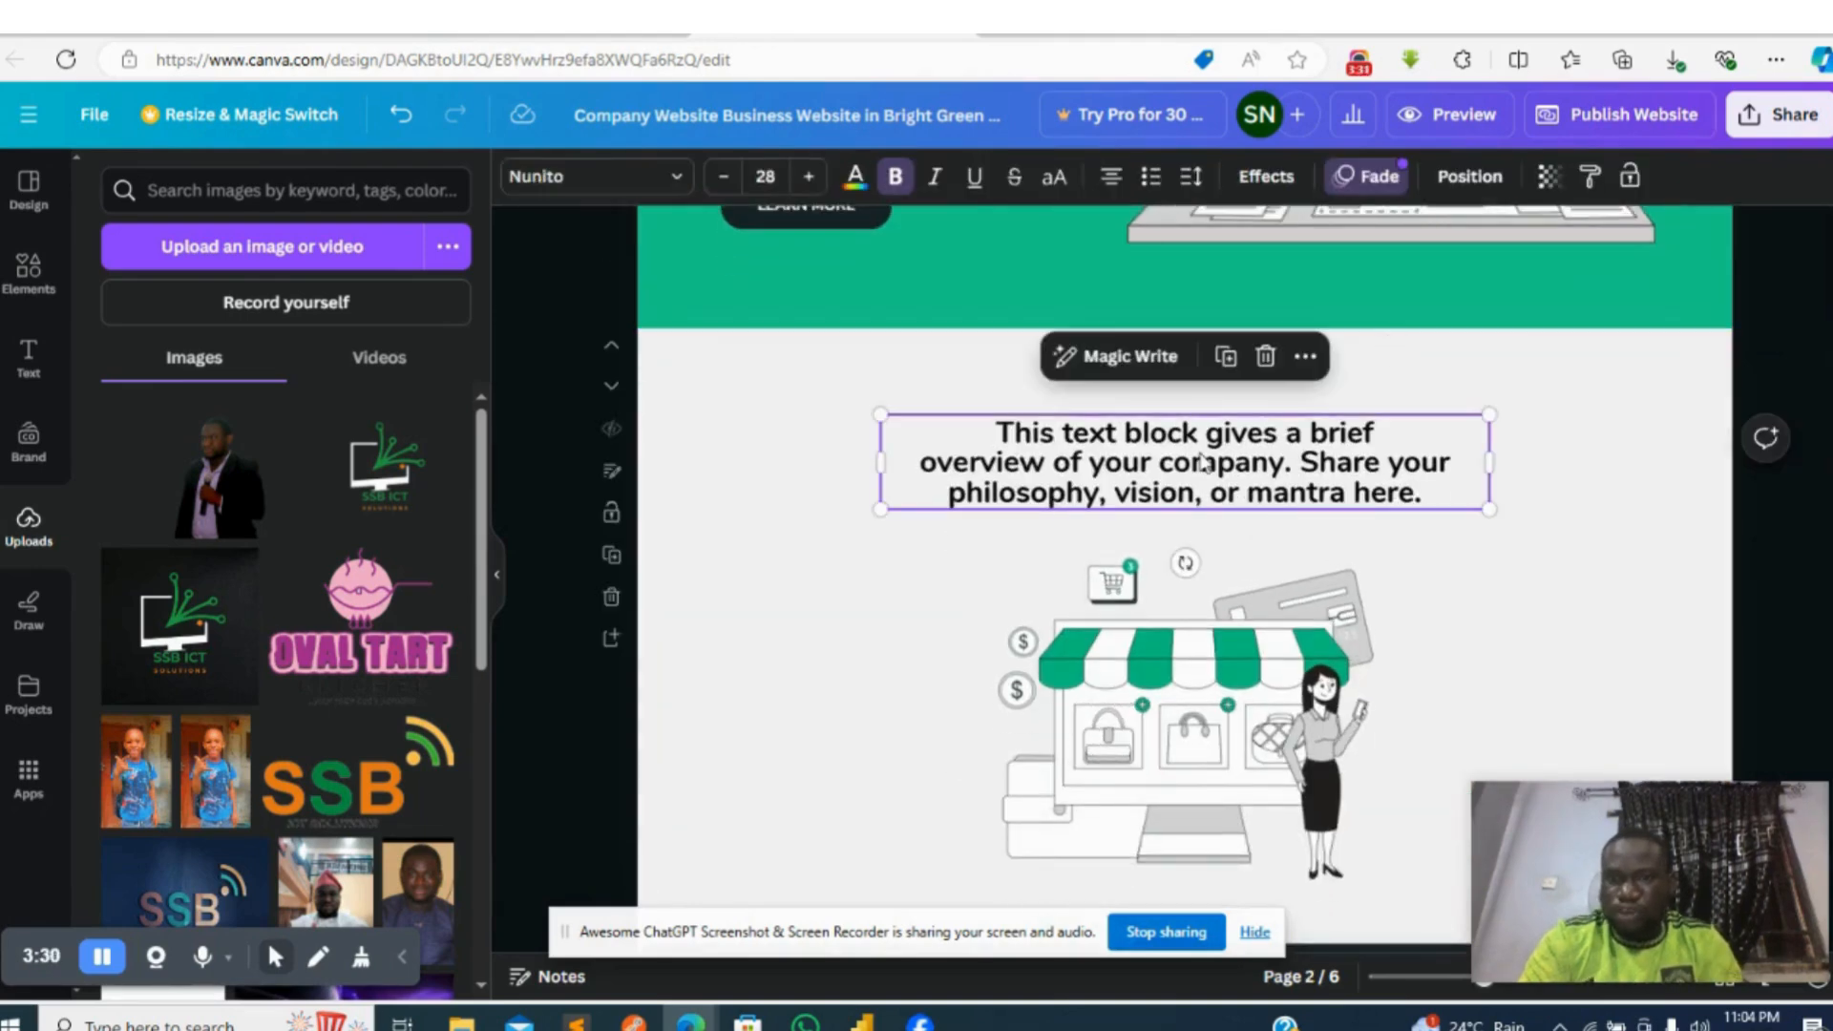
double_click(1438, 494)
left_click(1438, 495)
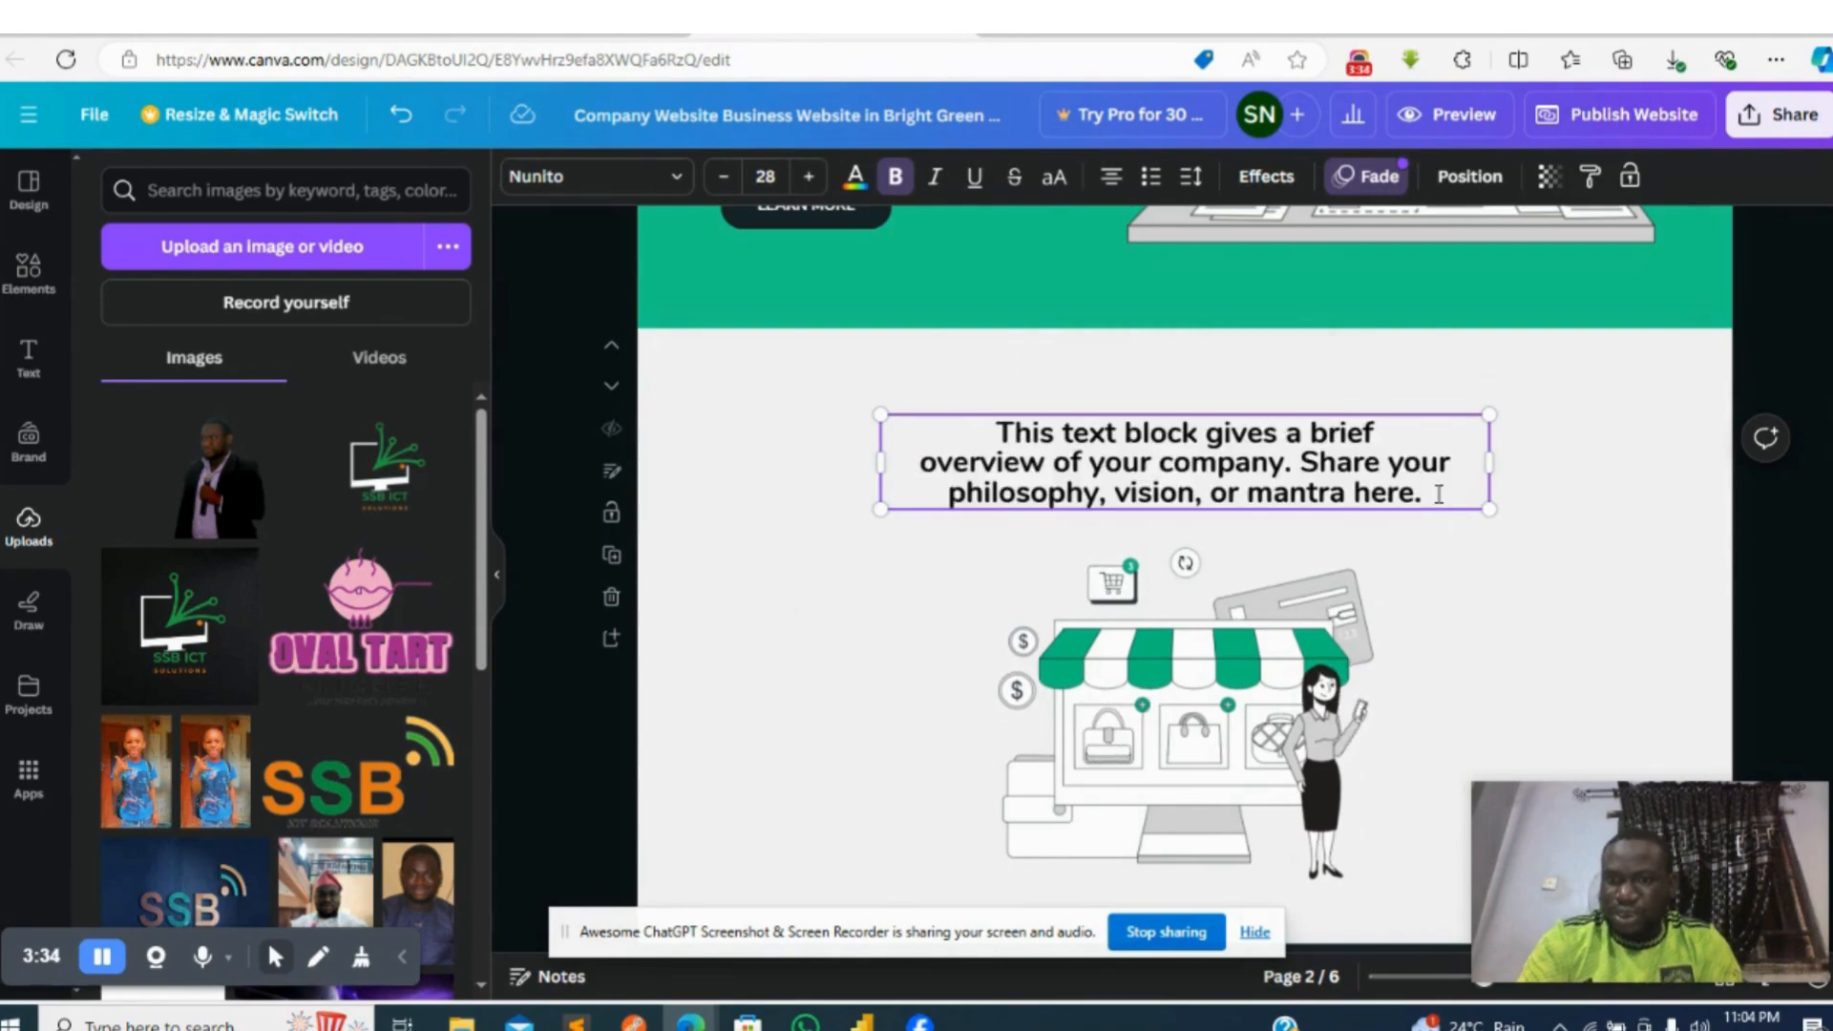
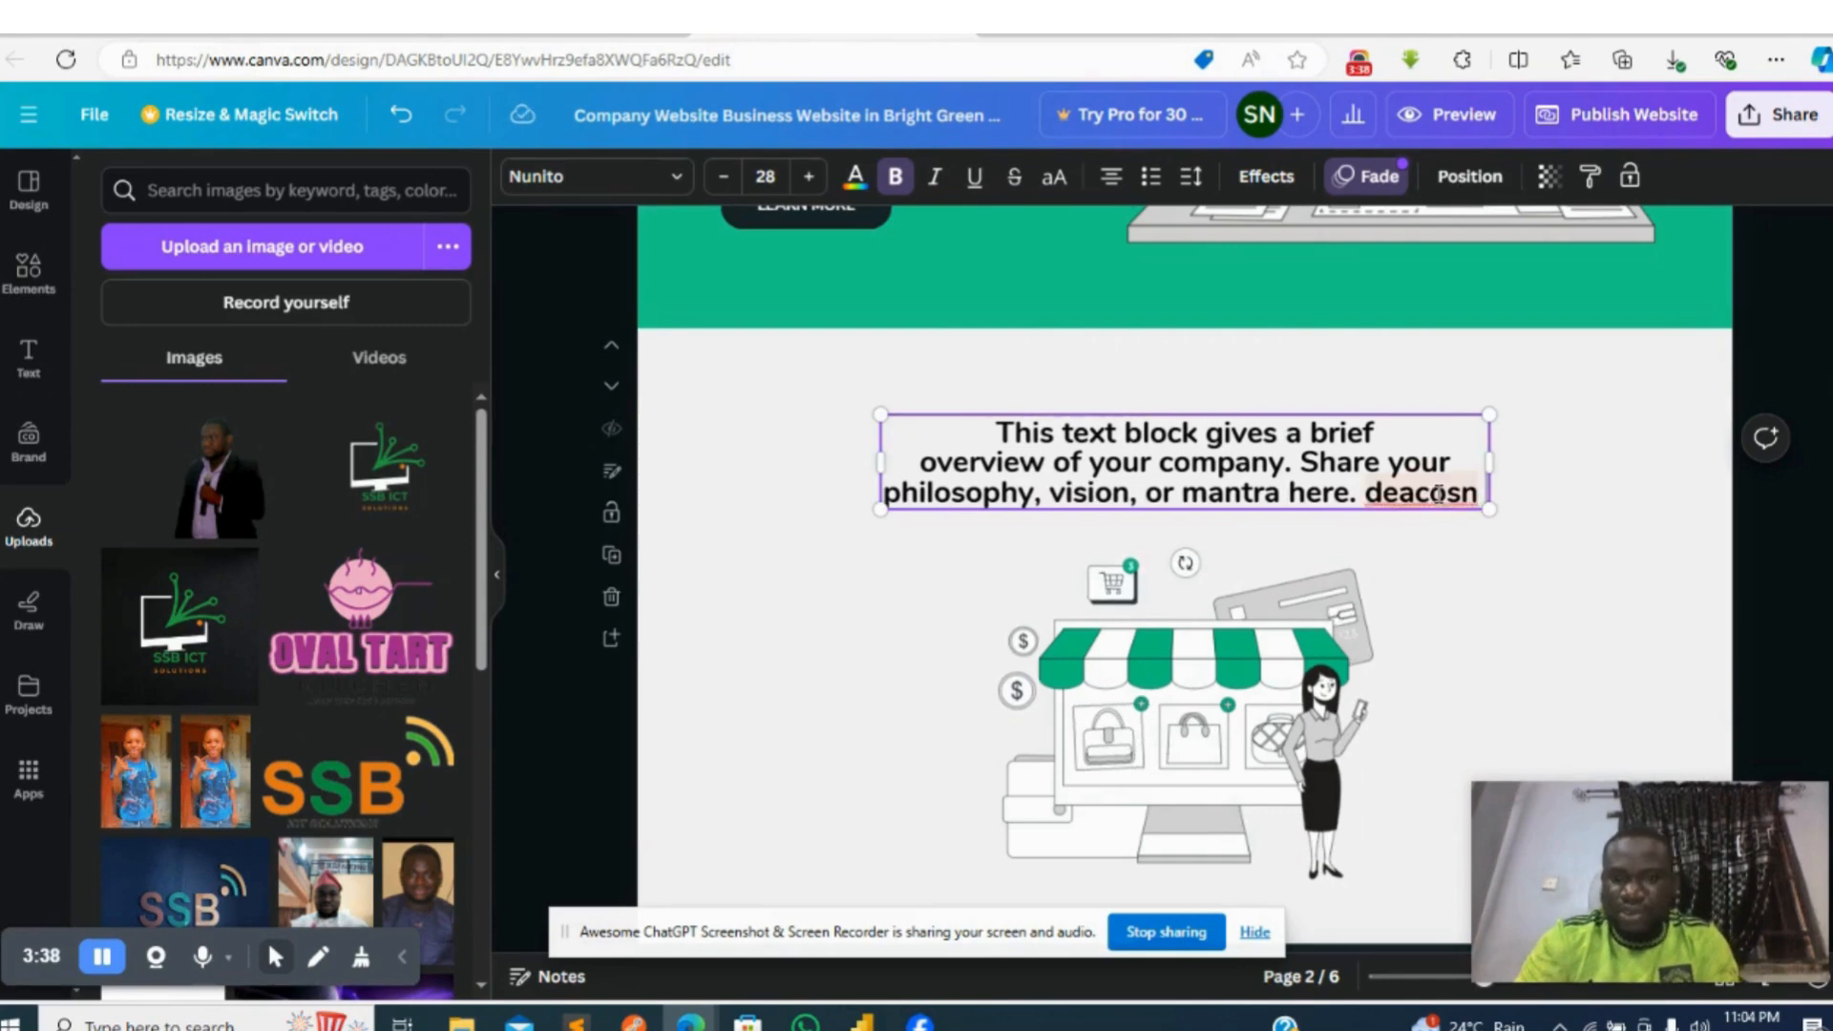
key("BackSpace")
key("BackSpace")
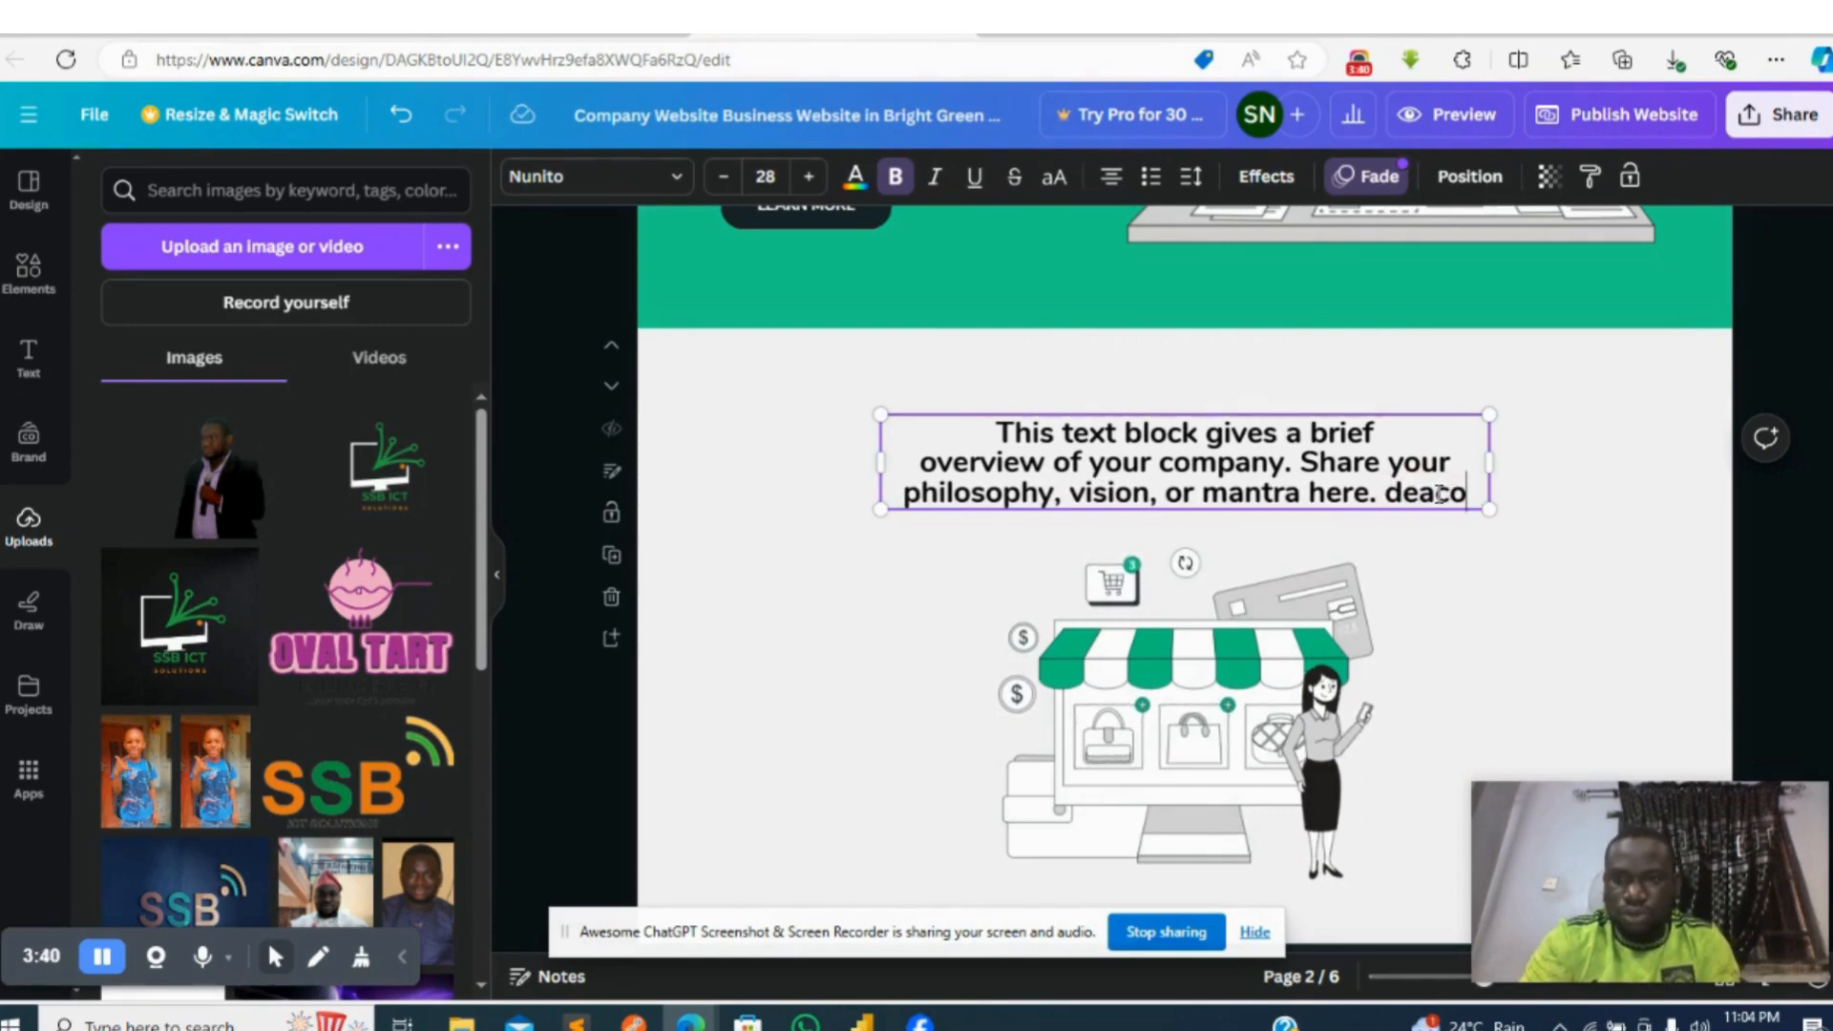
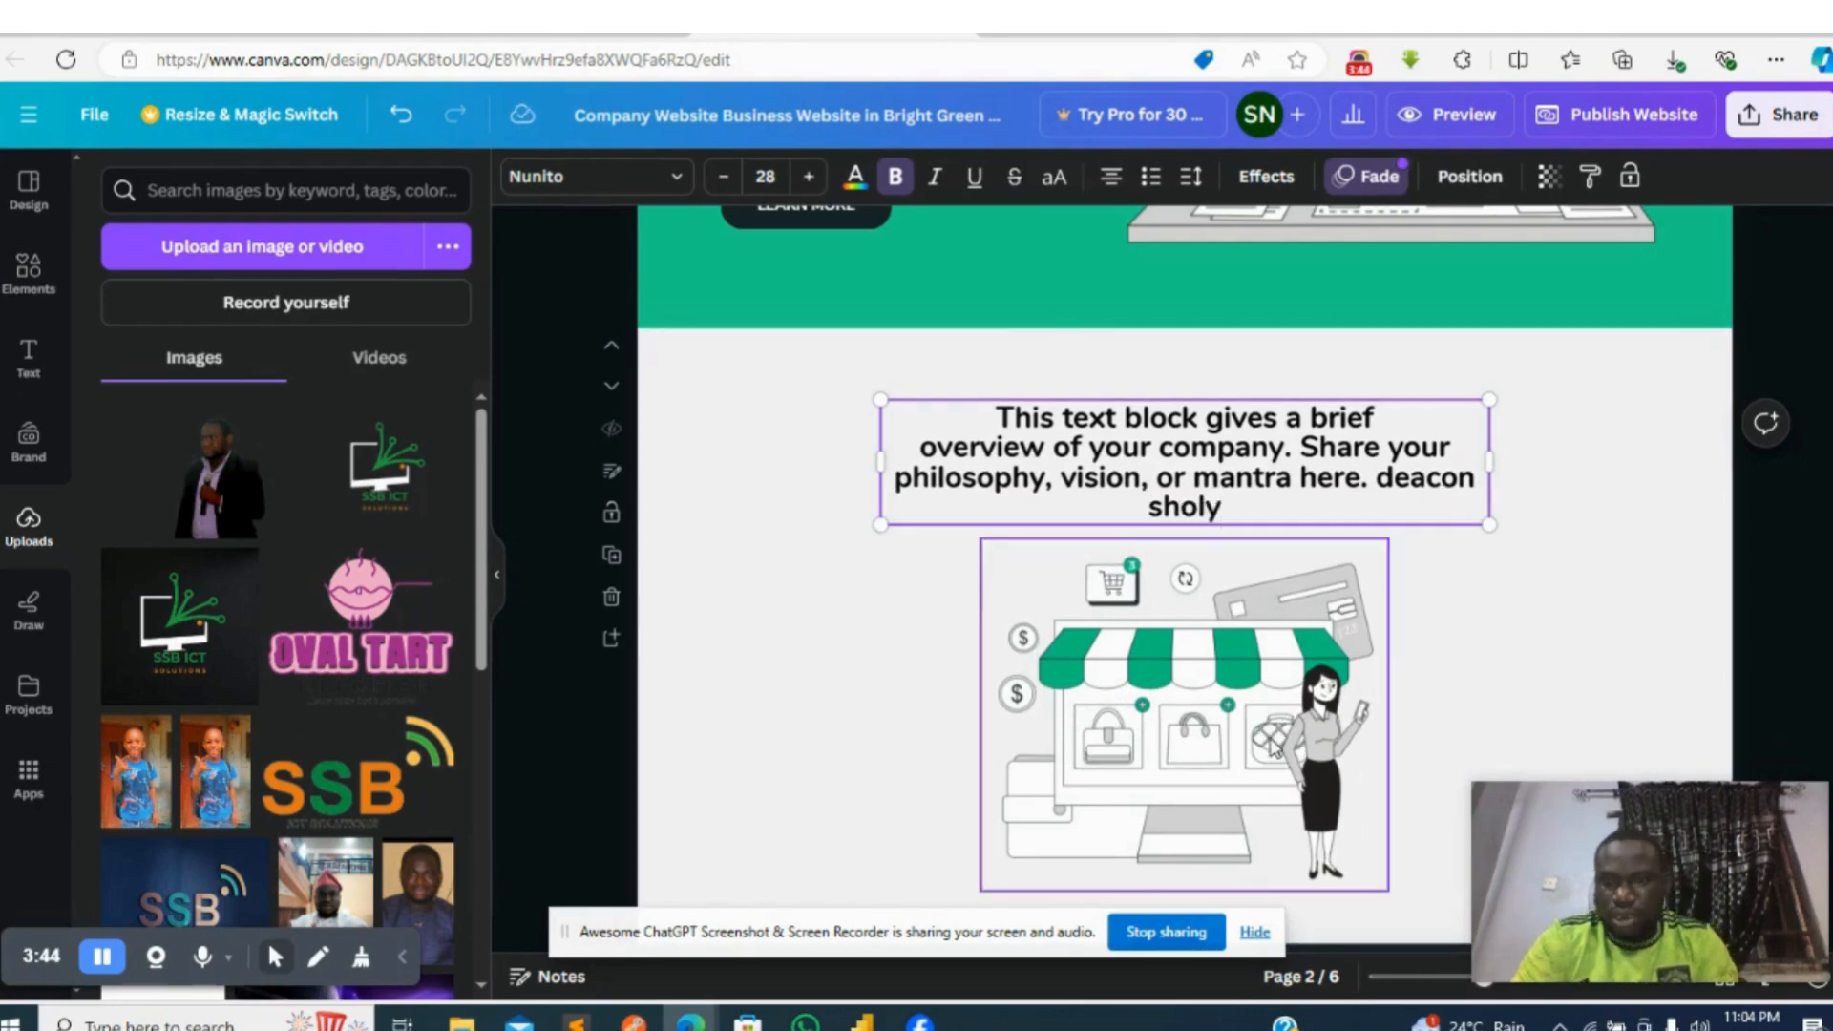
- Review the sections from the page 2 shop illustration to the Contact Us page, and select the phone number text there
left_click(1272, 746)
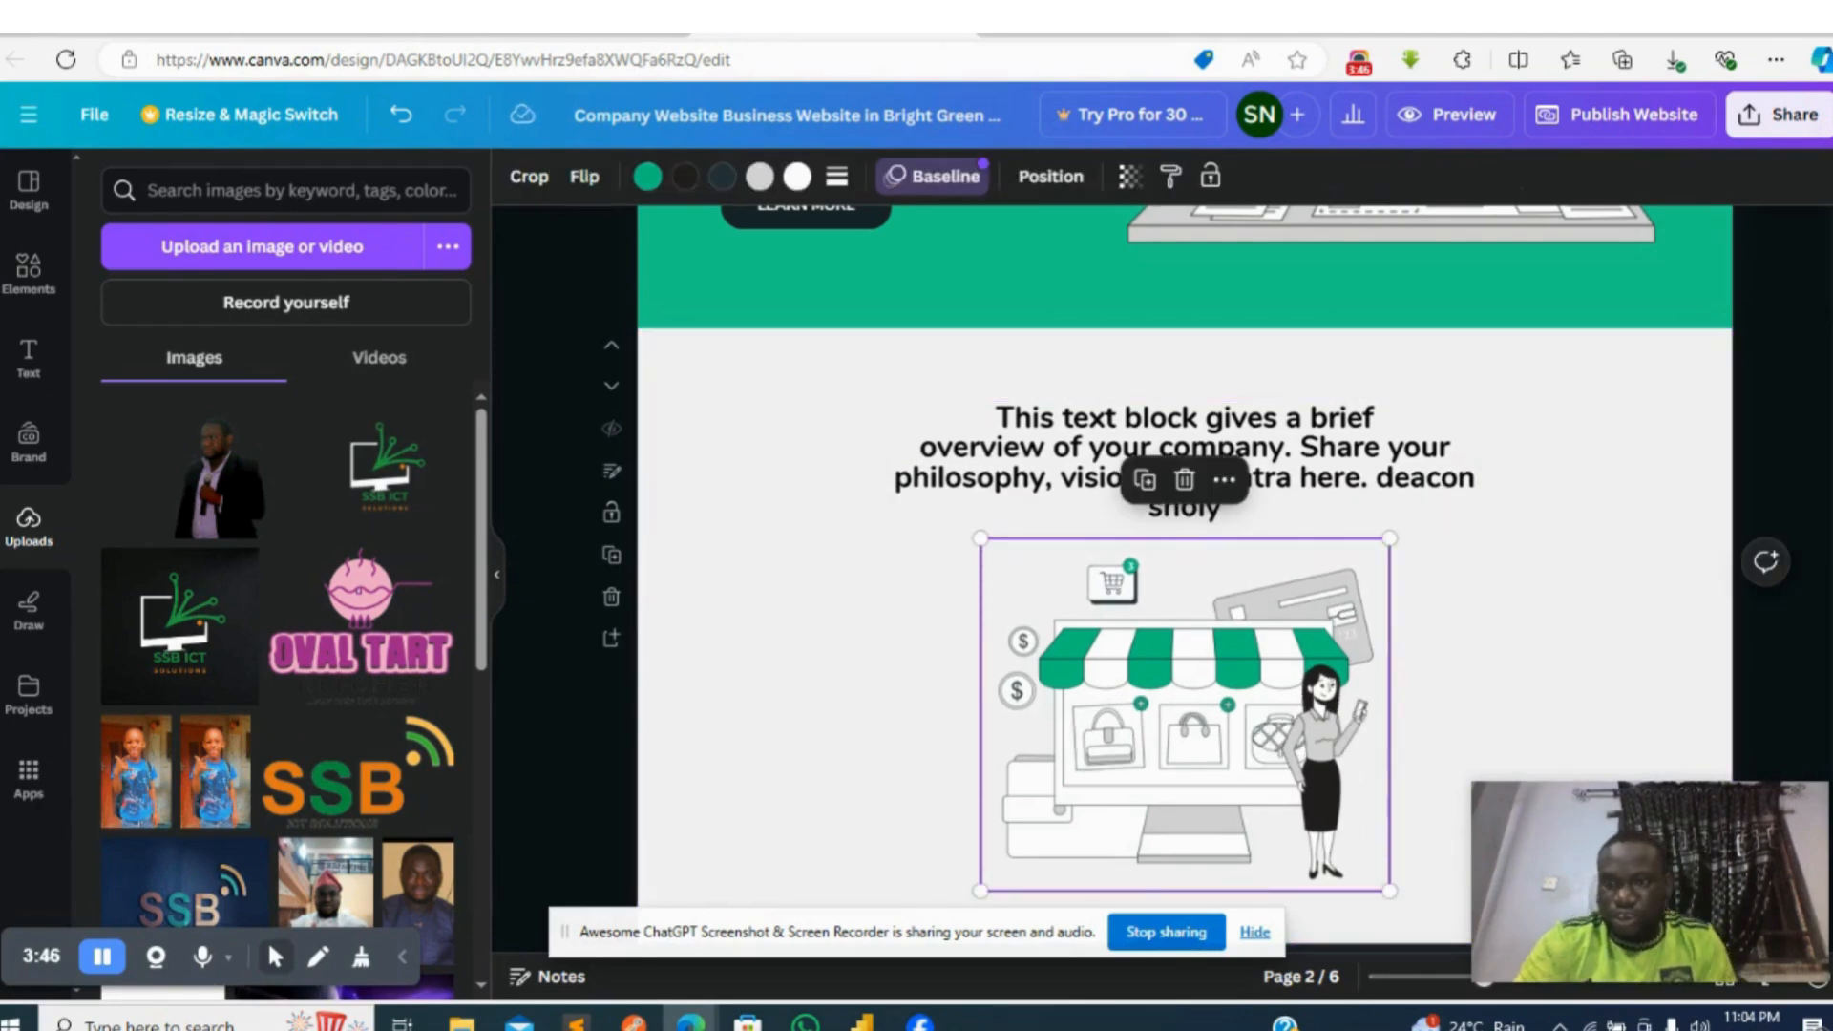
scroll(1186, 579, "down", 8)
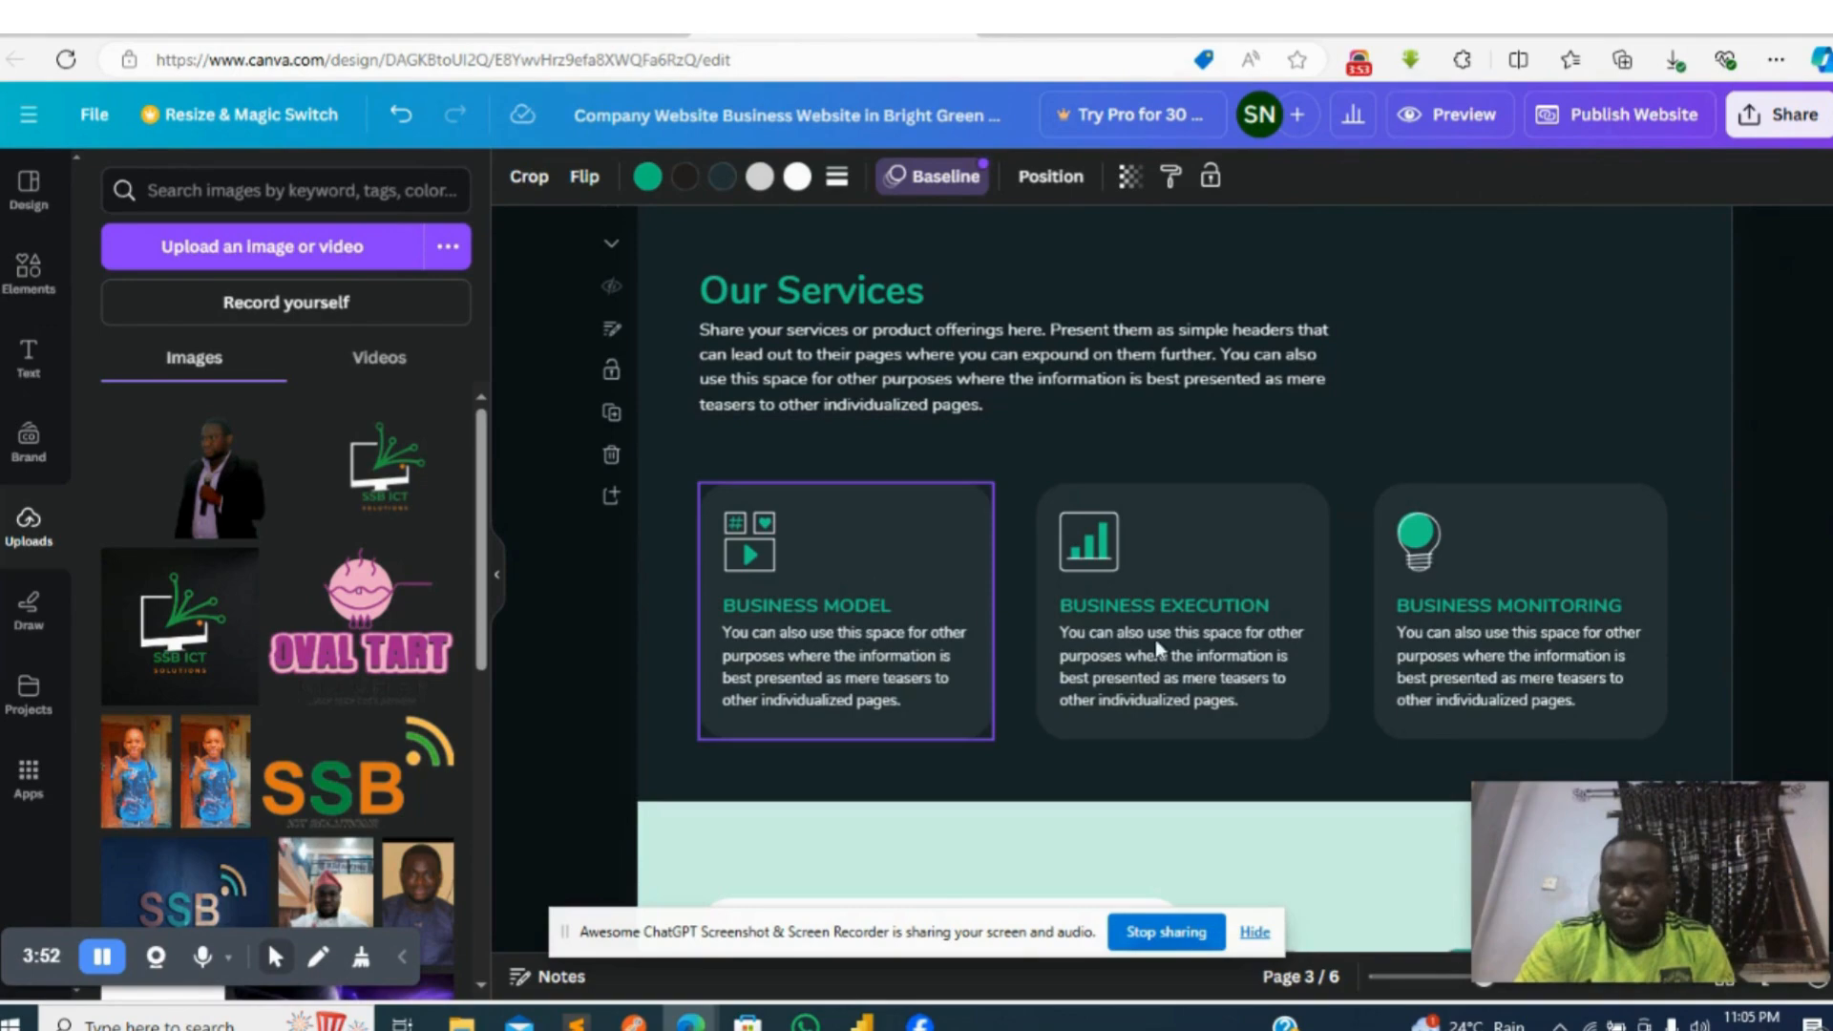
scroll(1183, 553, "down", 15)
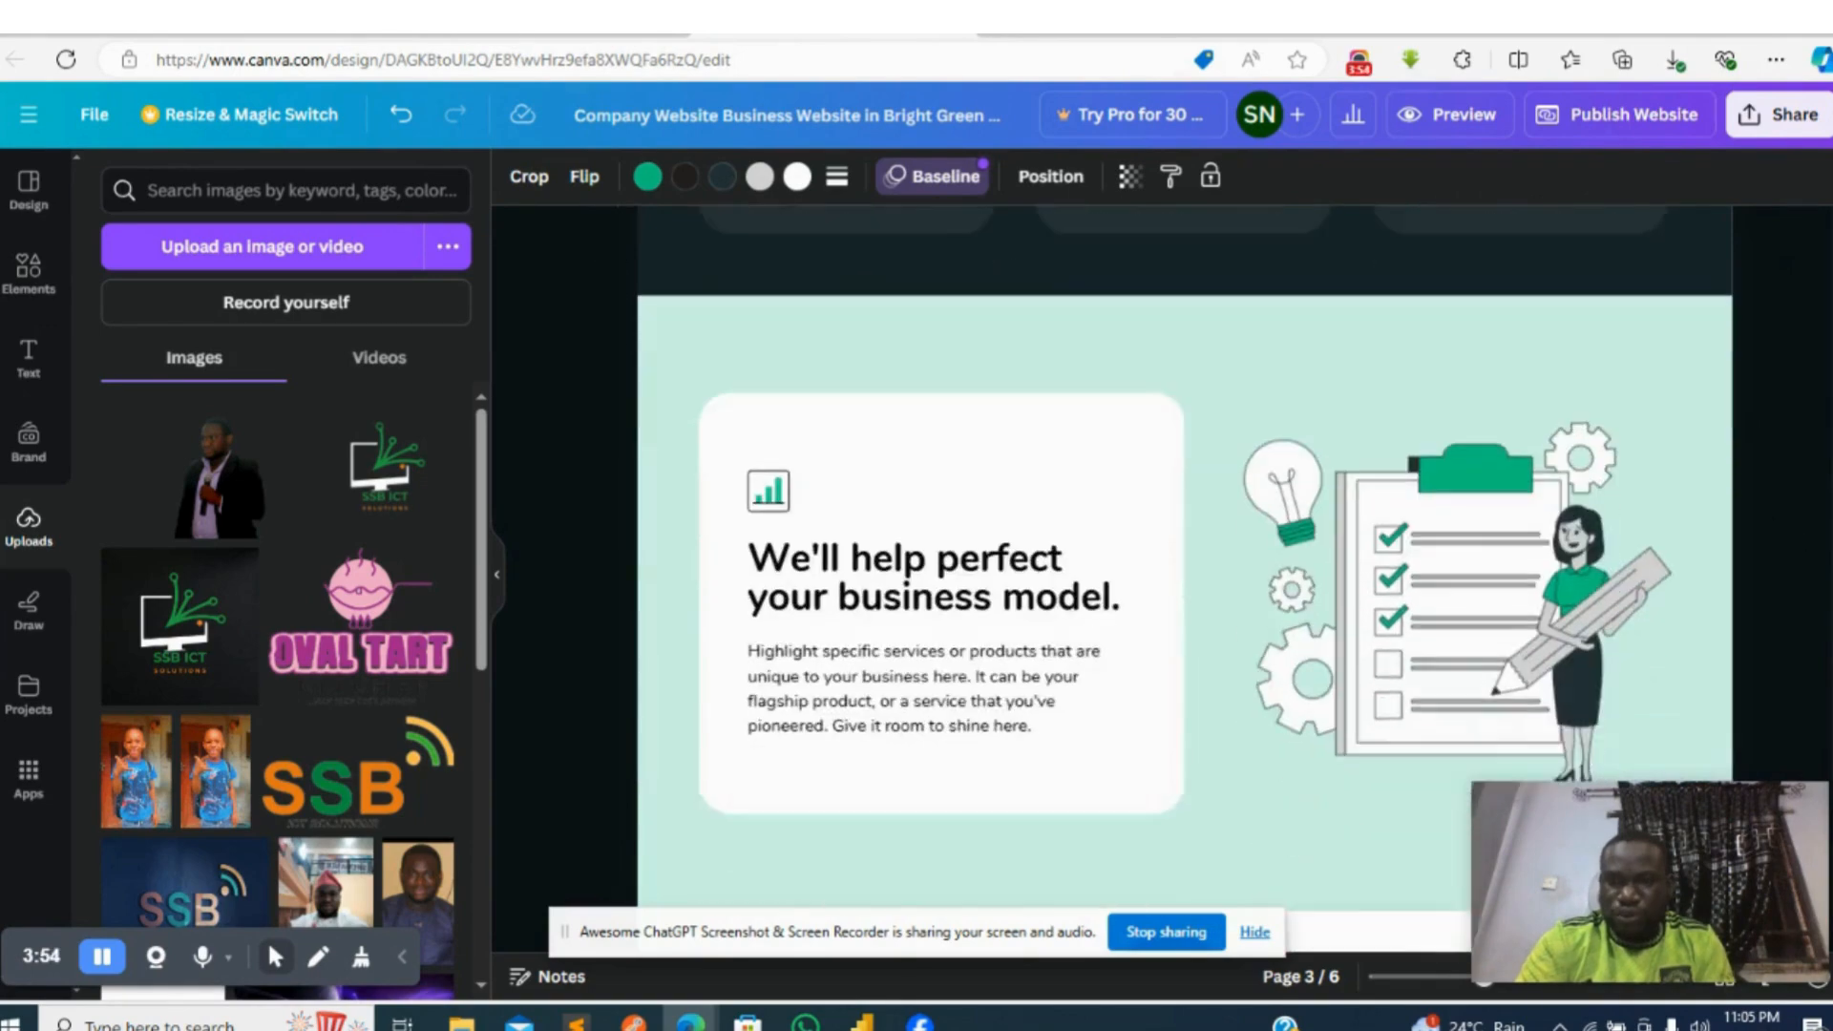
scroll(1349, 542, "down", 6)
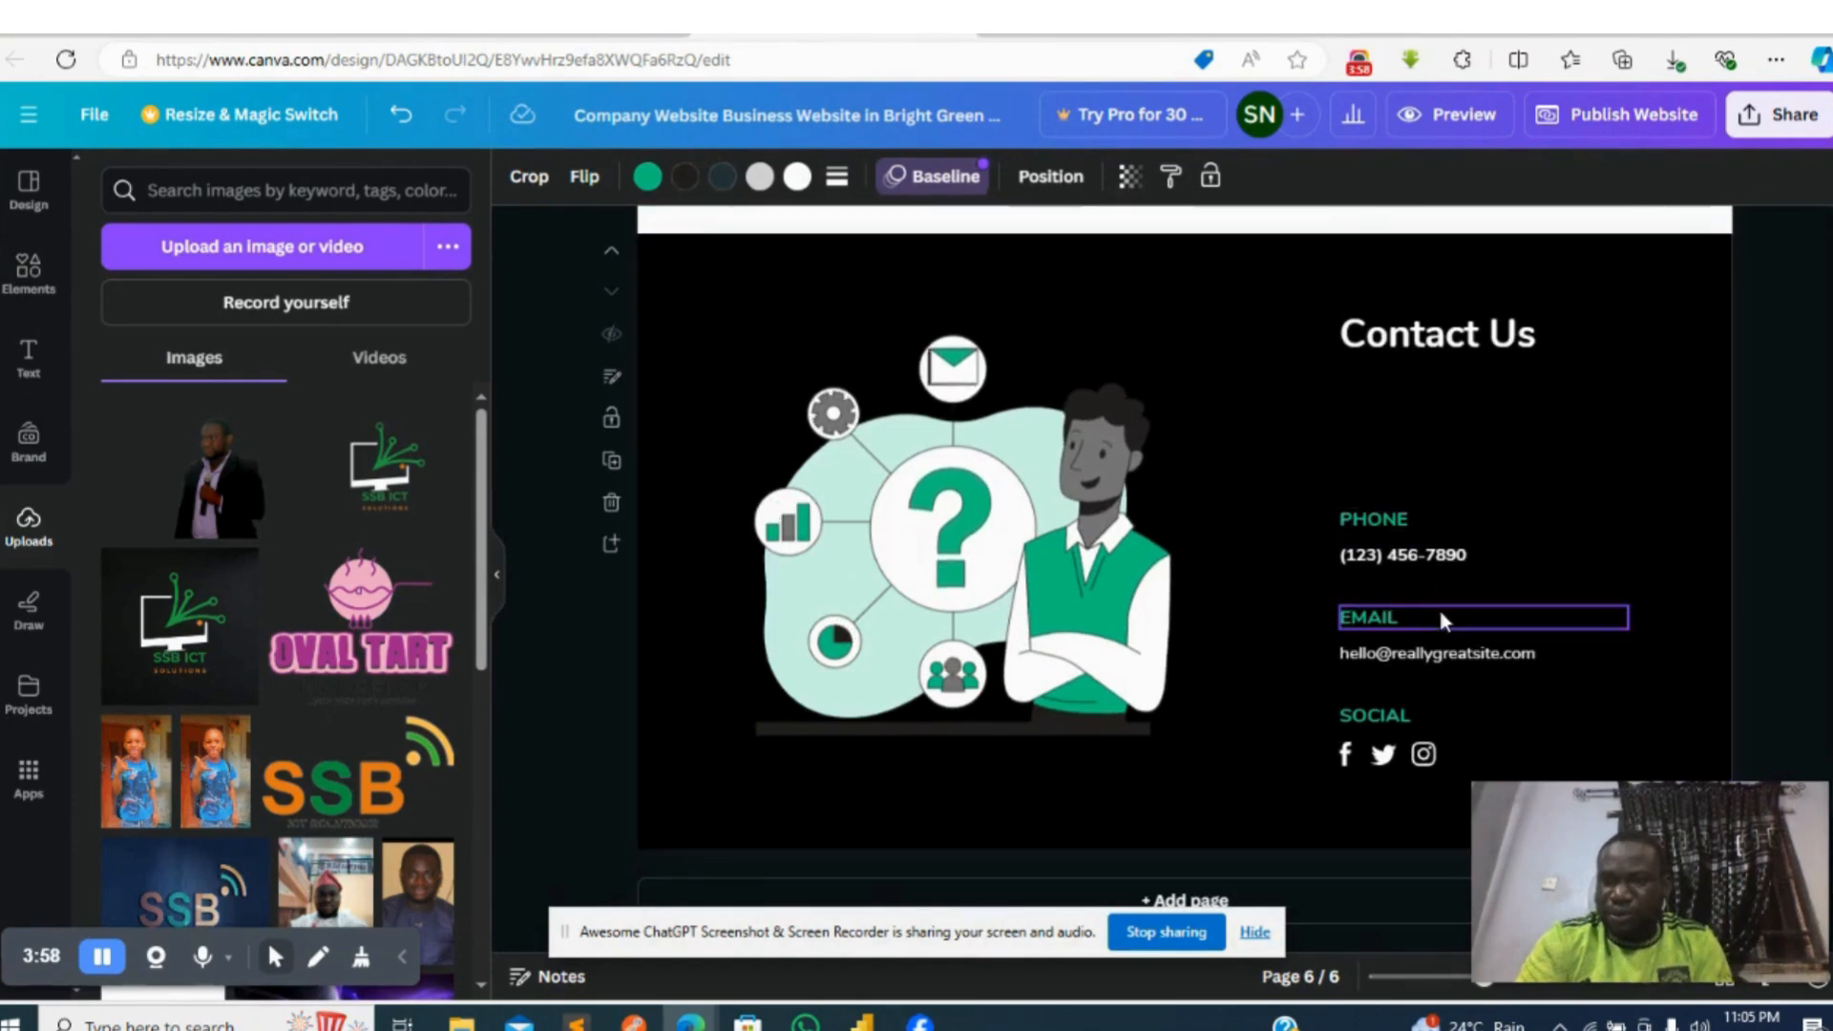
left_click(1445, 567)
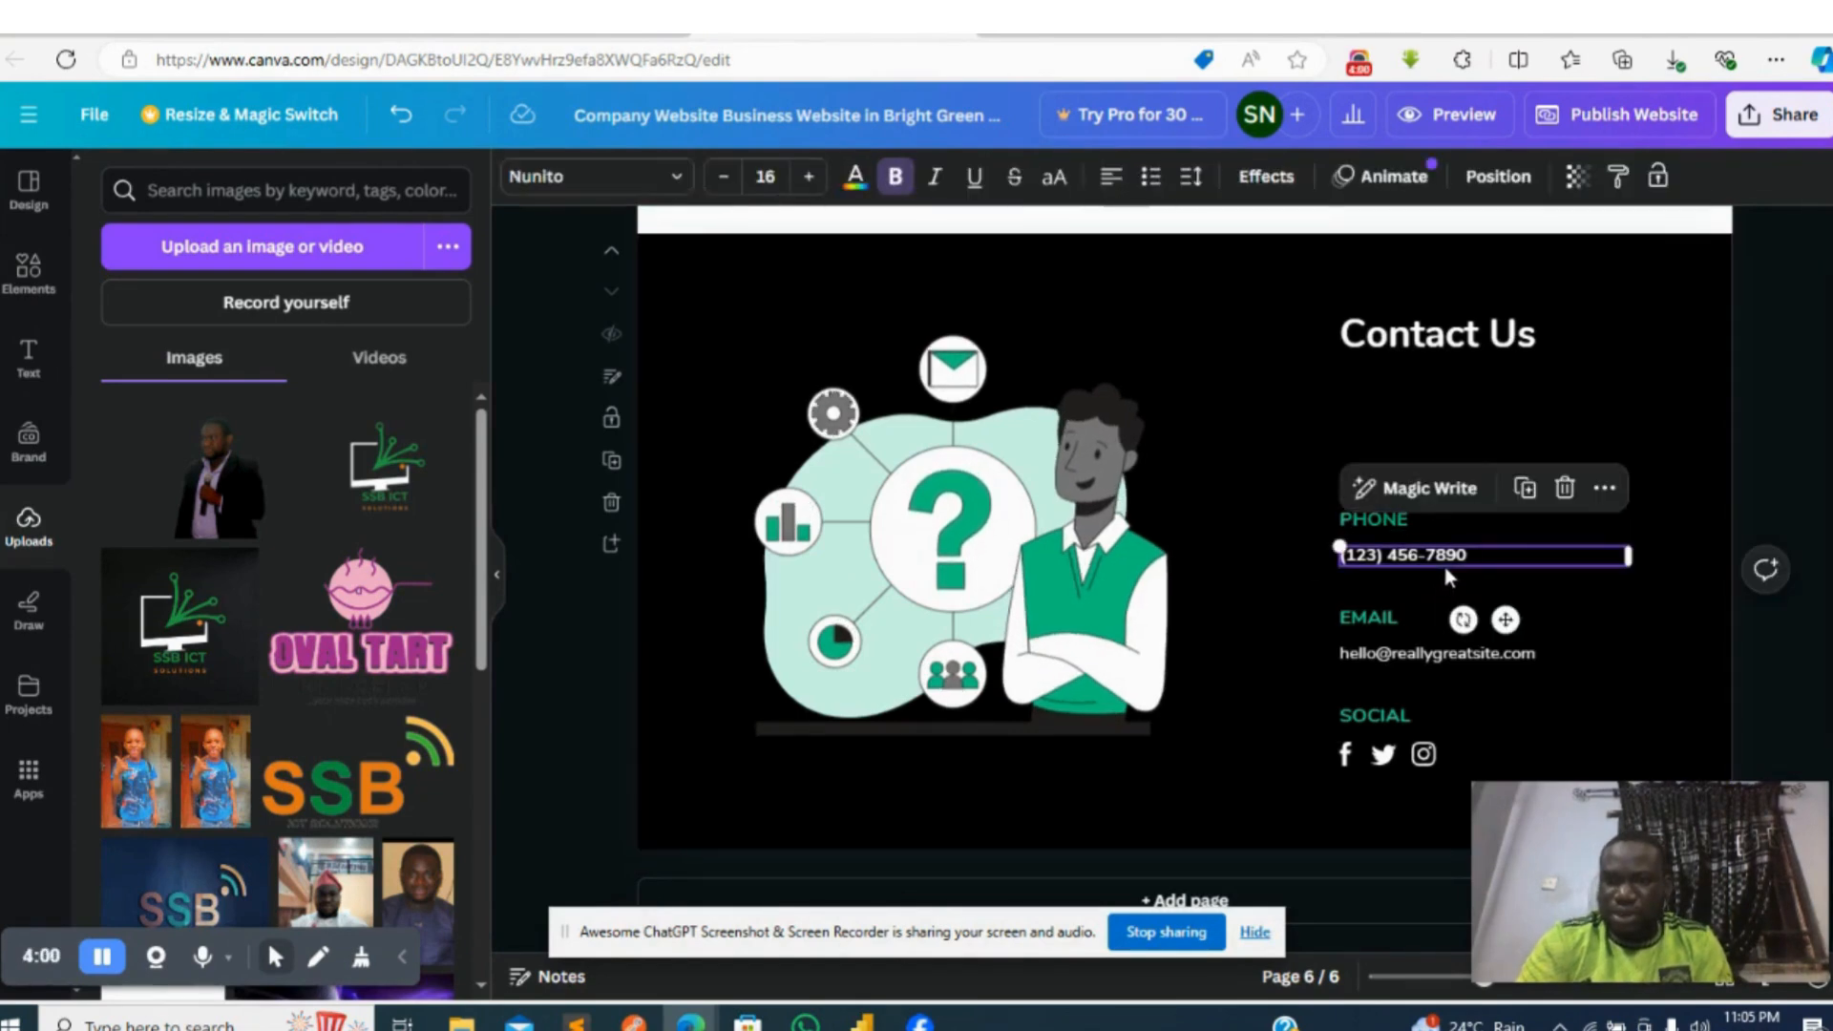
- Replace the placeholder phone number on the Contact Us page with the company's own phone number
left_click(1445, 567)
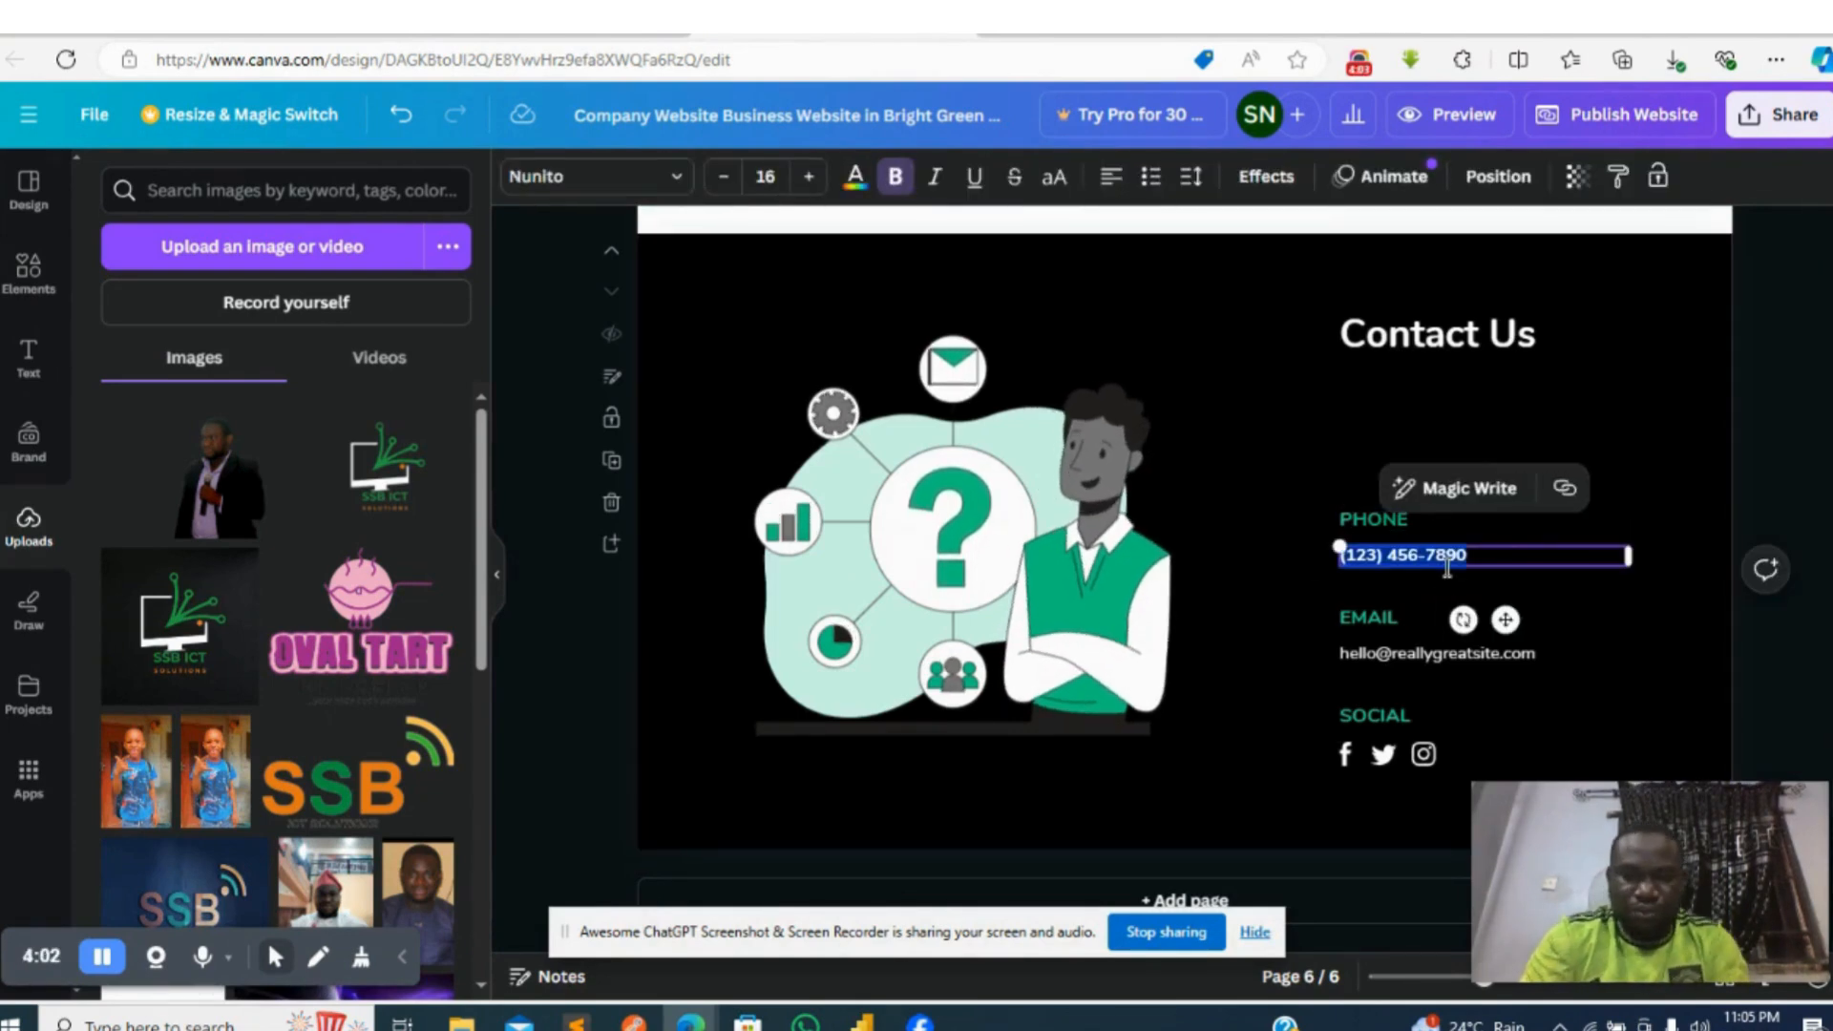
type("0")
key("BackSpace")
key("BackSpace")
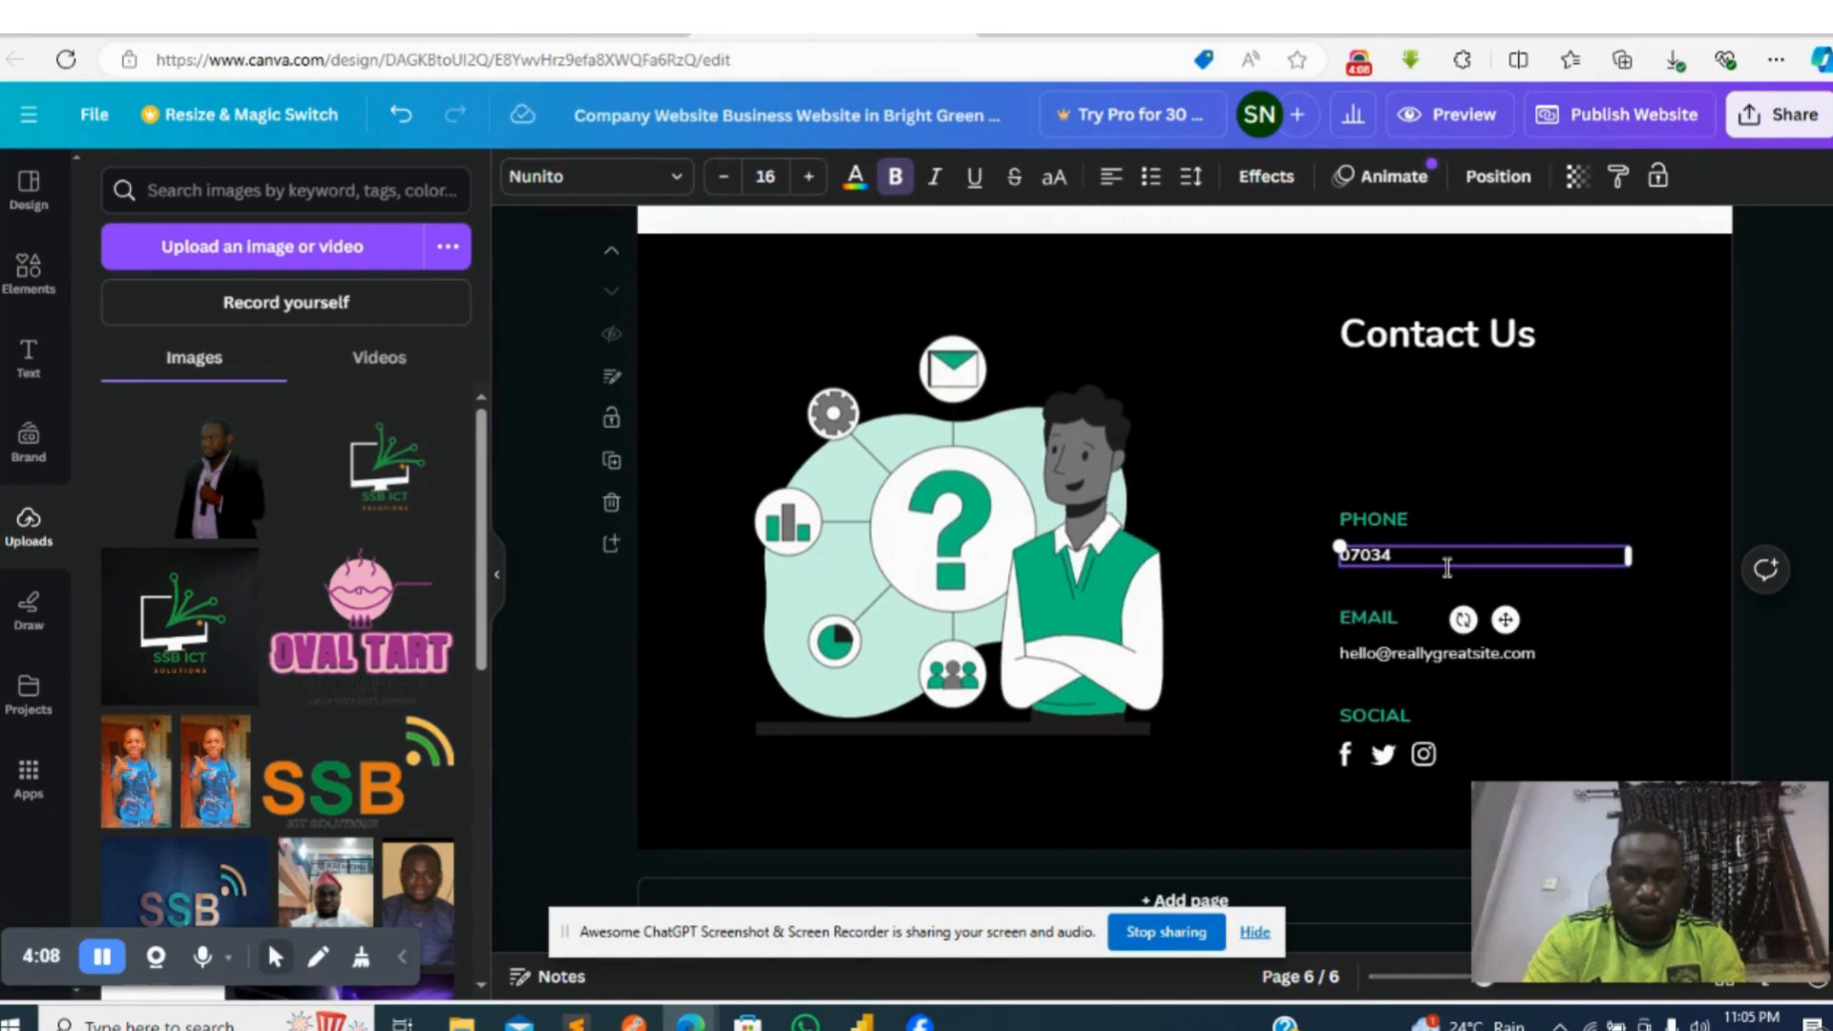
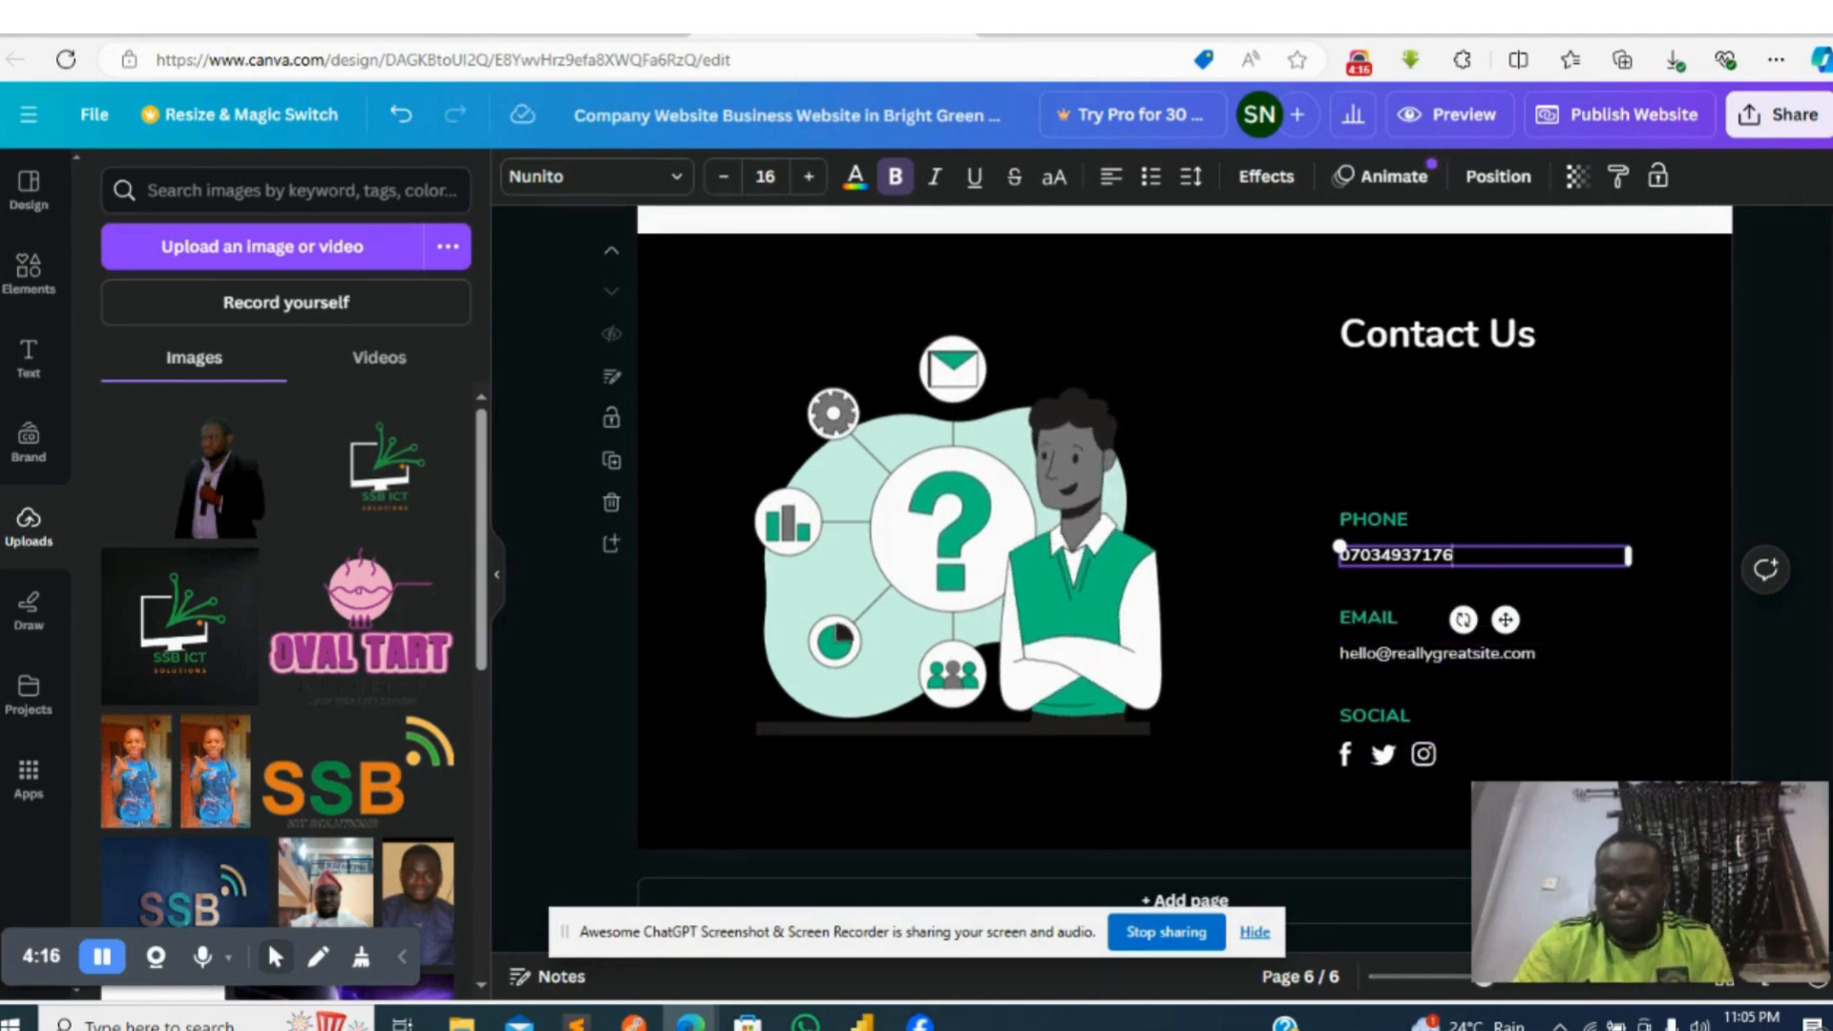
- Look at the options available for the Facebook icon under Social on the Contact Us page
left_click(1345, 759)
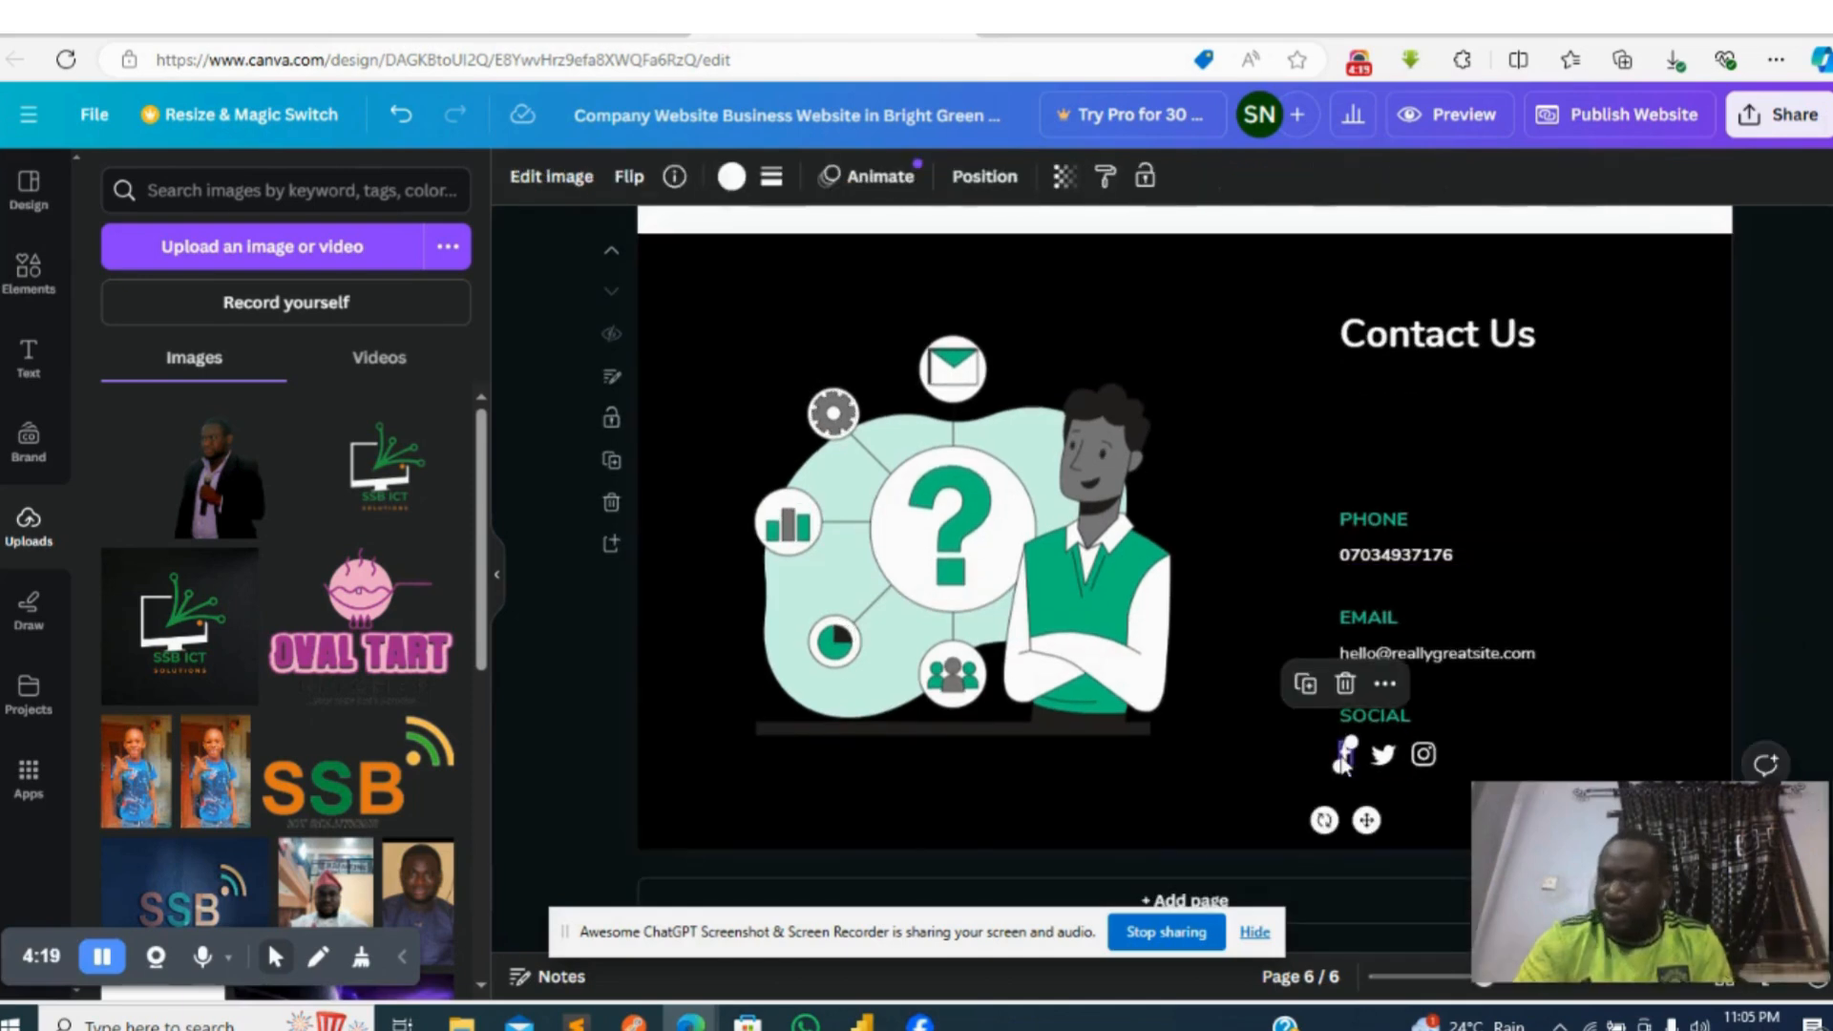
left_click(1385, 684)
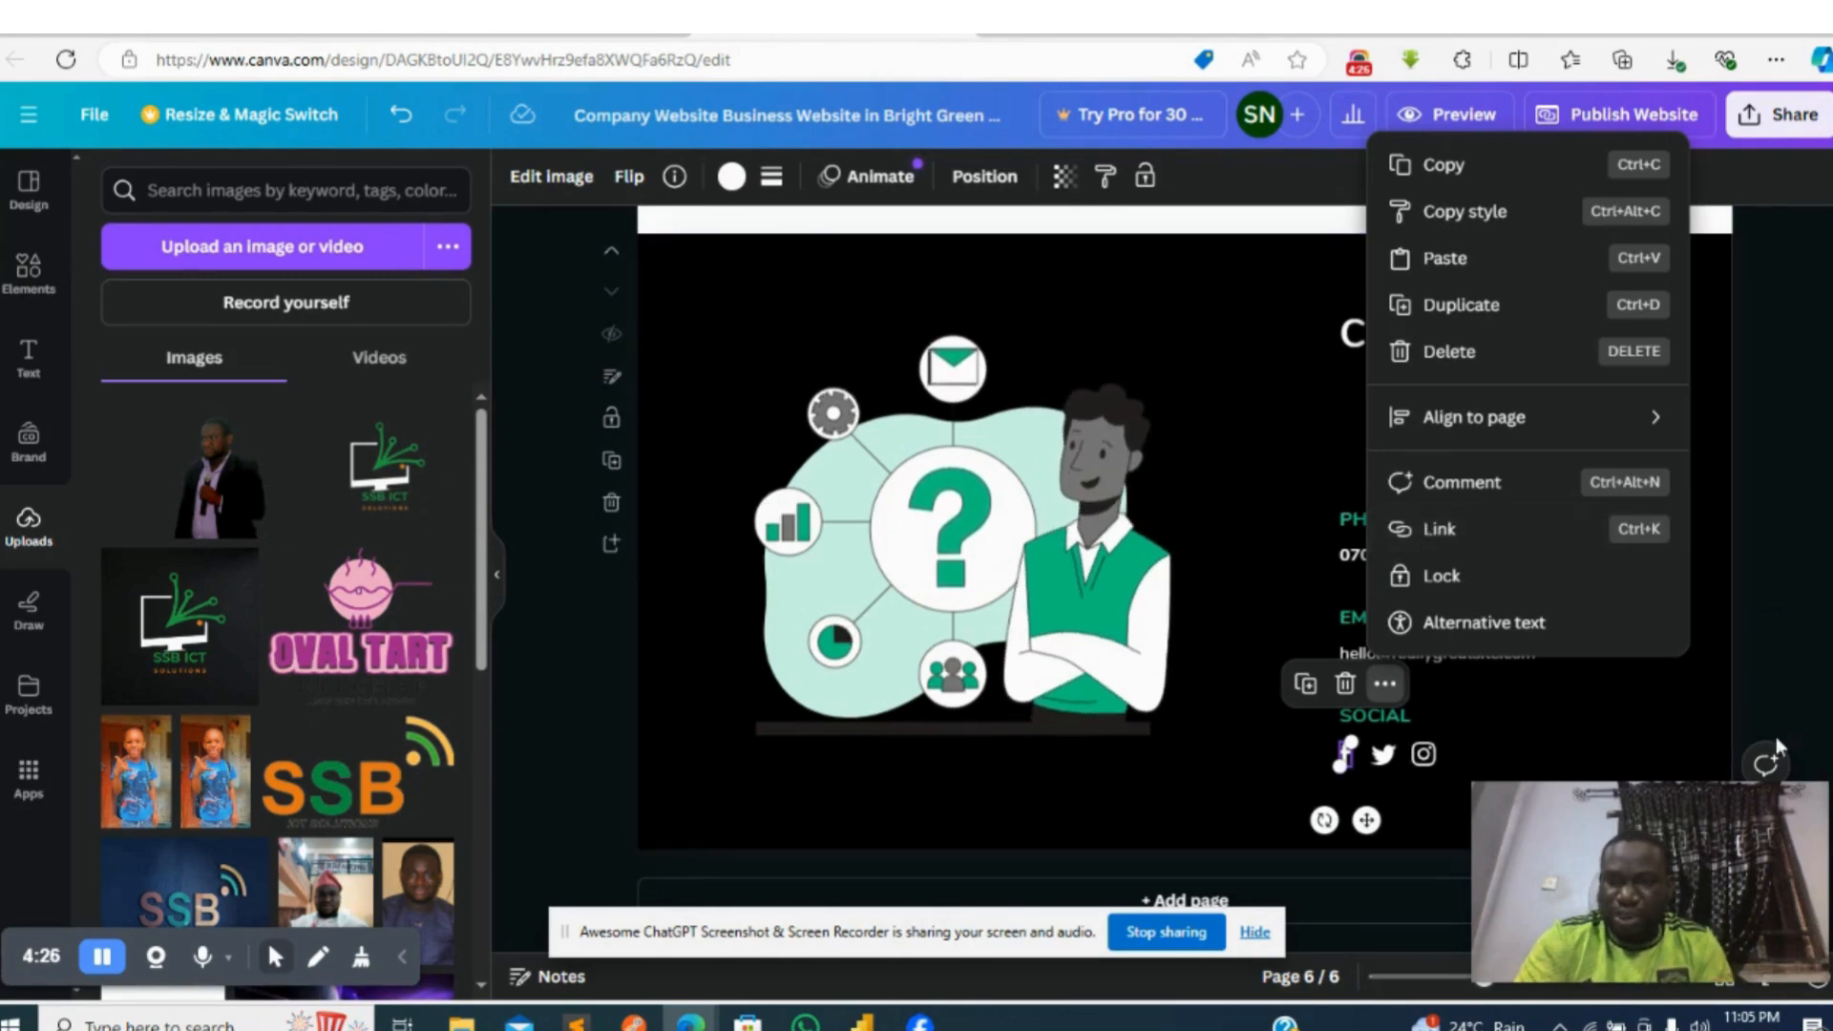
left_click(1789, 693)
- Review the website's pages between the Contact Us section and the page 1 banner
scroll(1788, 693, "up", 5)
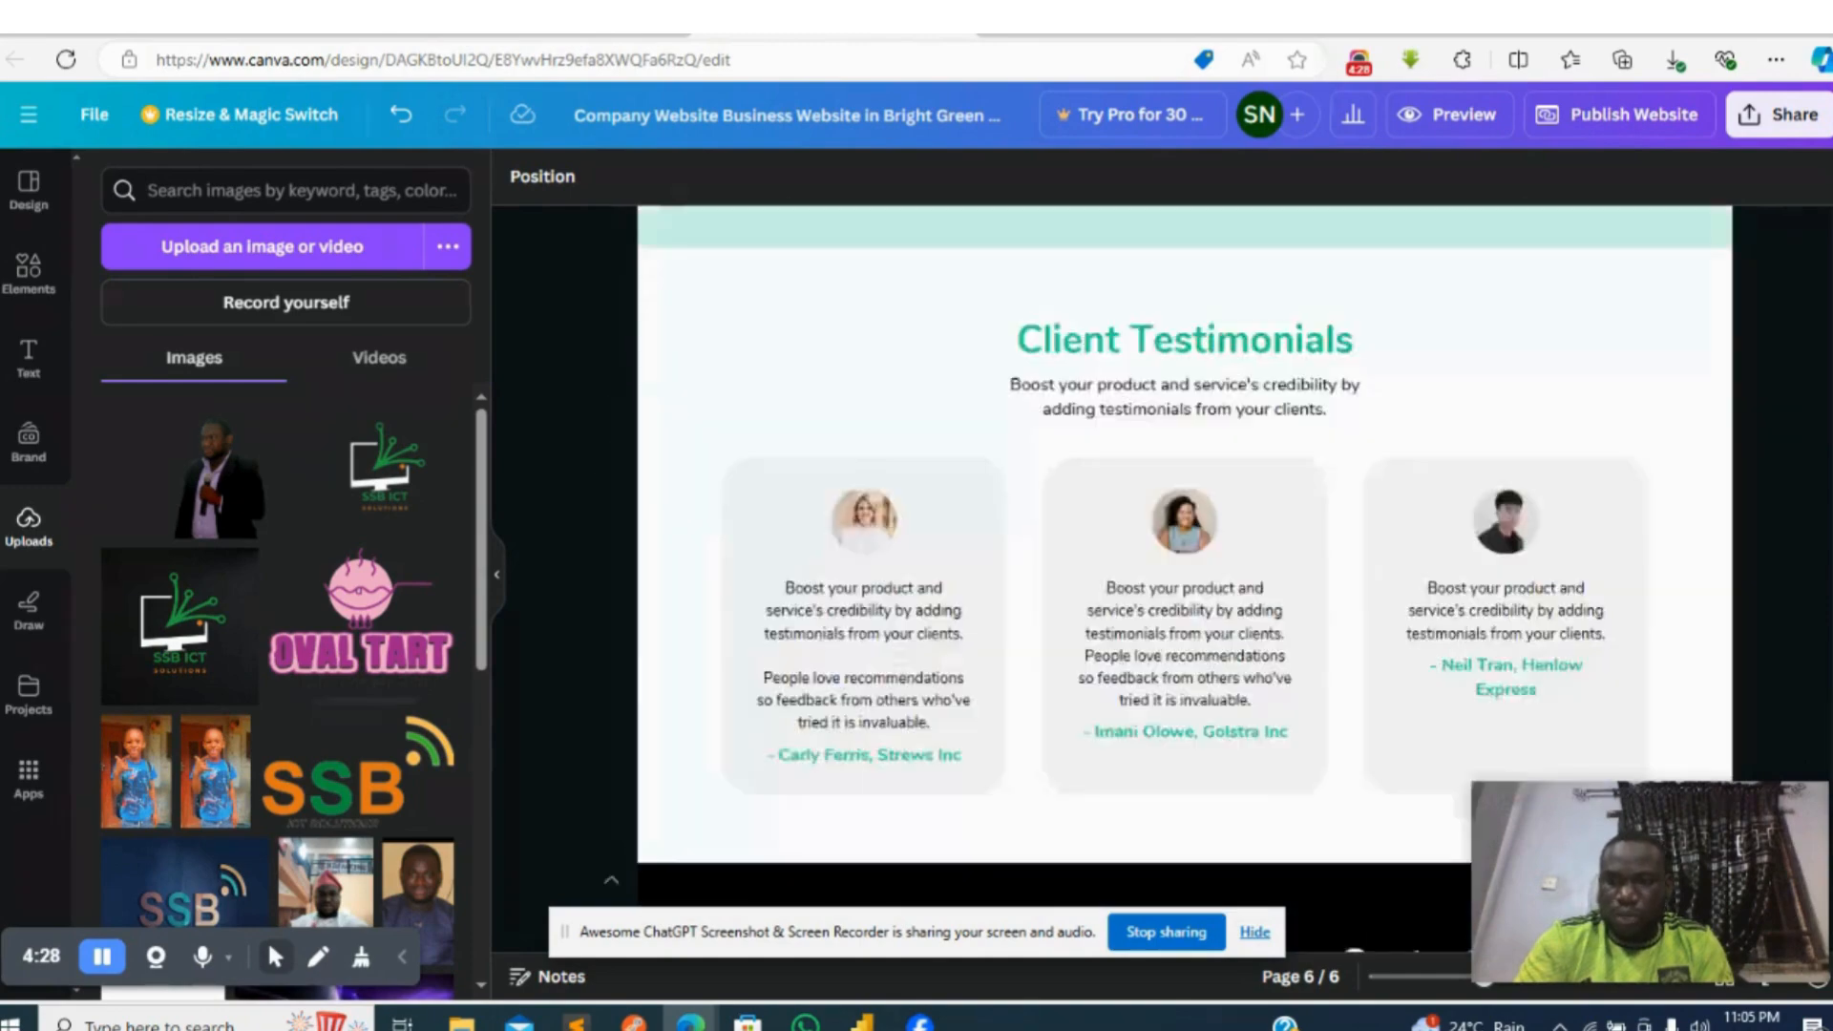
scroll(1828, 291, "up", 15)
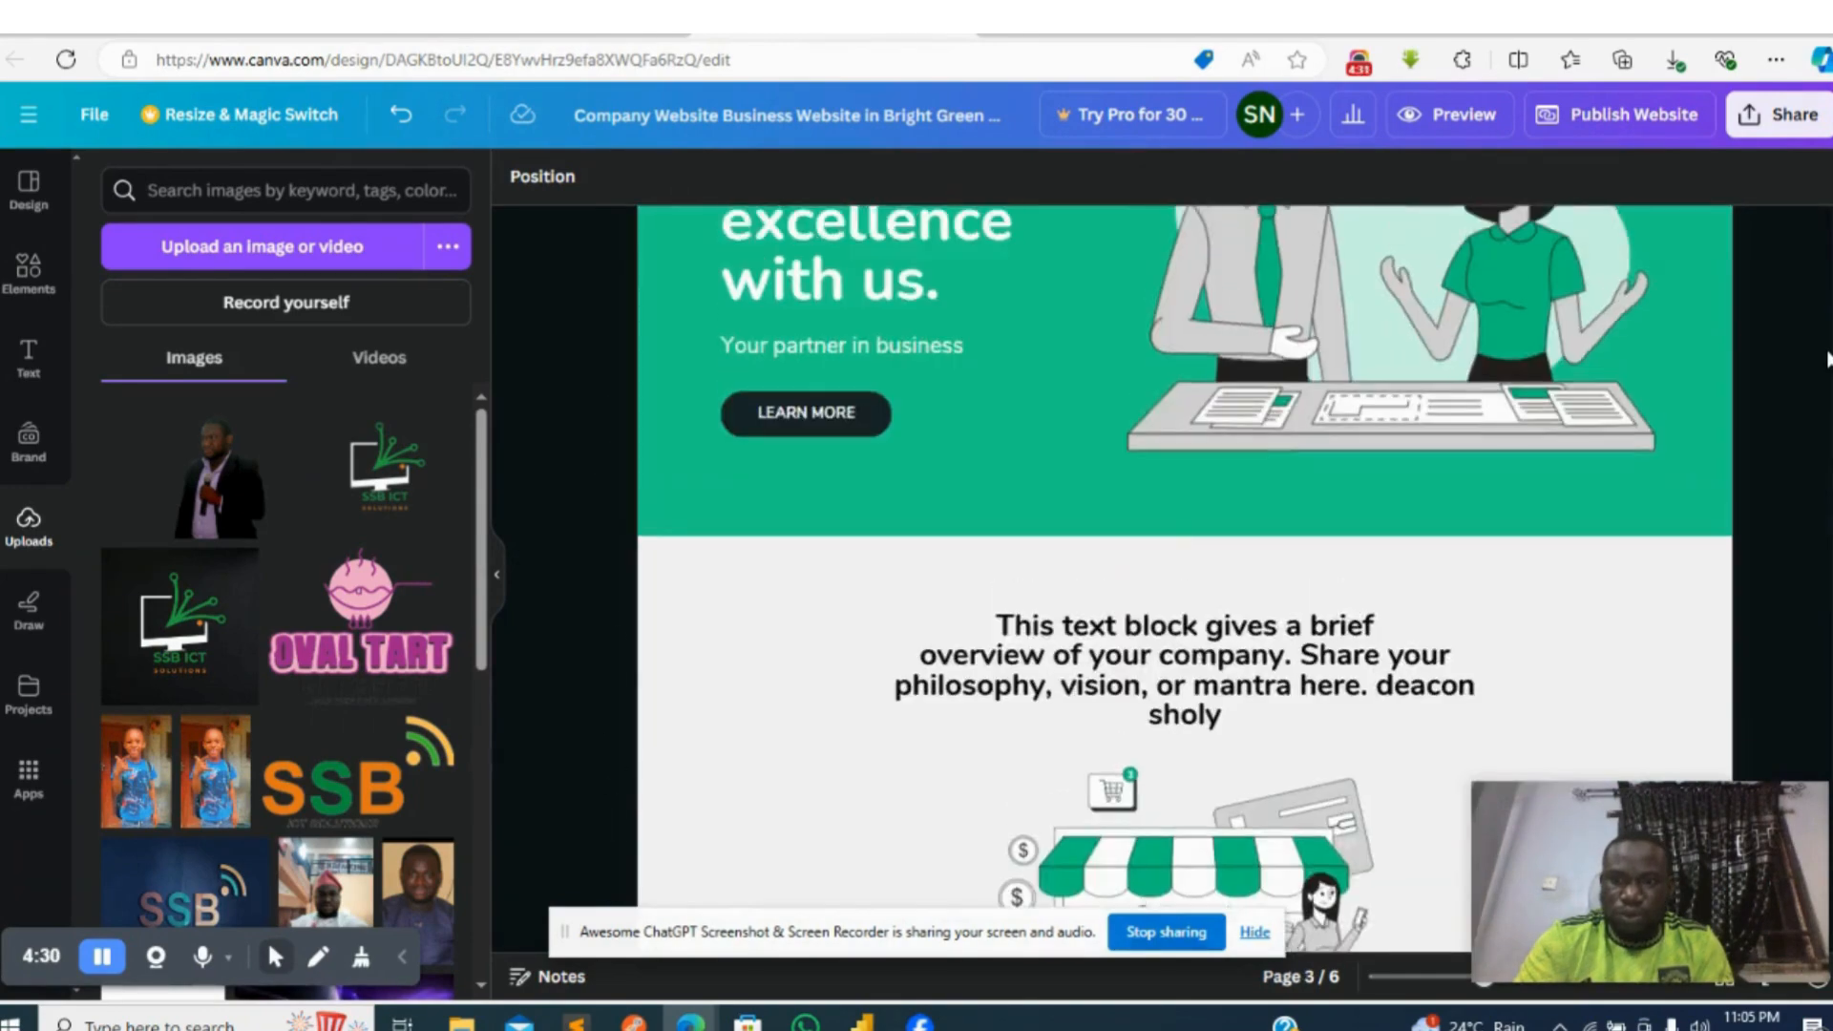
scroll(1828, 291, "up", 1)
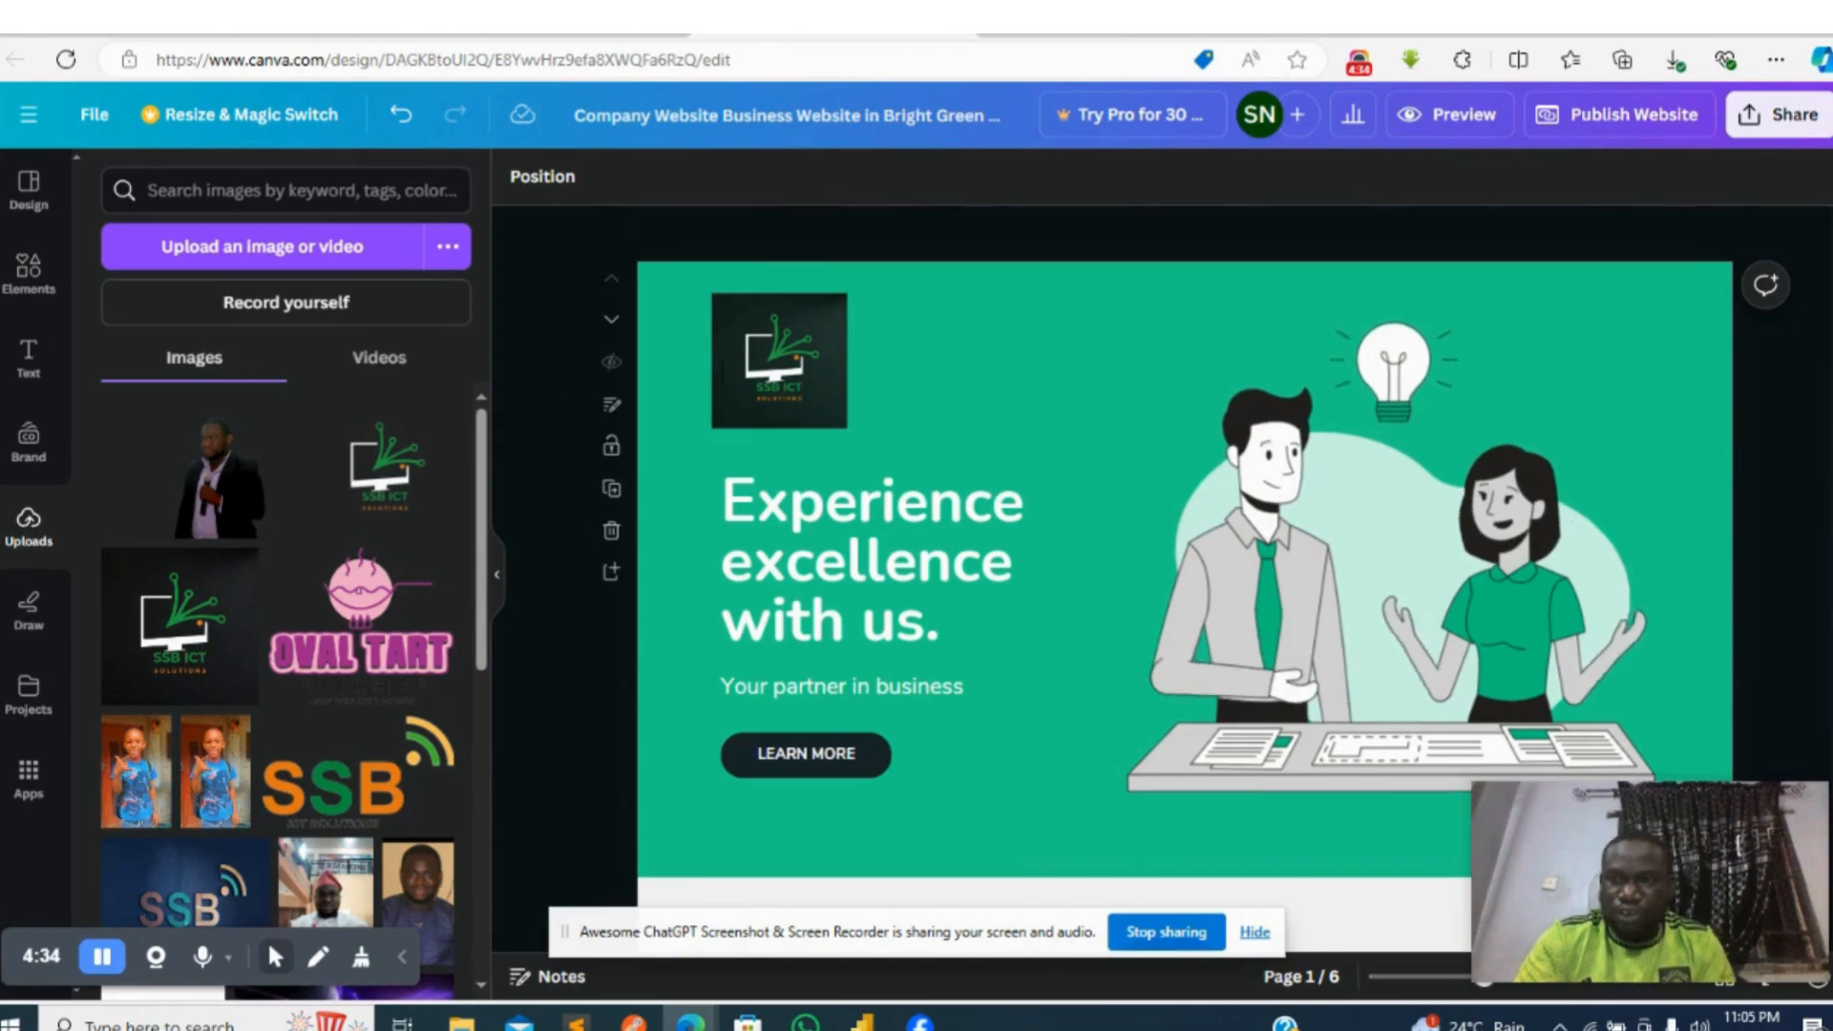
scroll(1184, 573, "down", 5)
scroll(1183, 573, "down", 20)
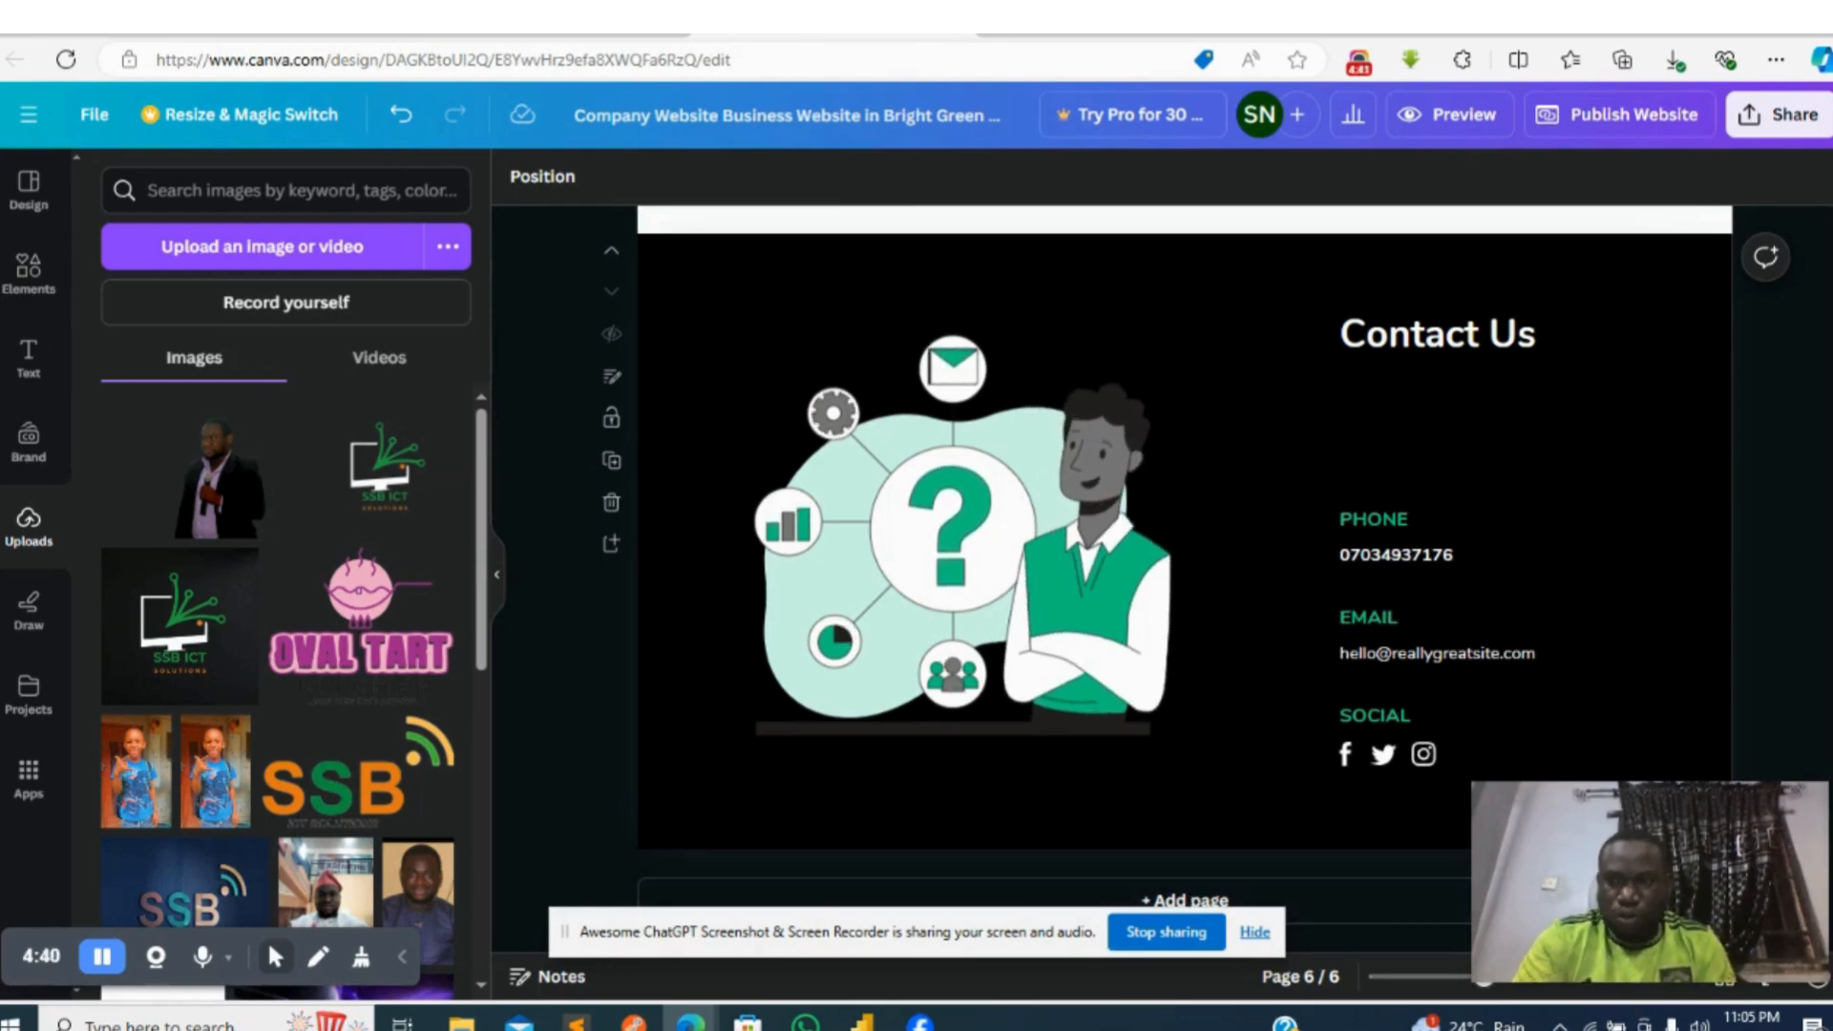
scroll(1823, 655, "up", 1)
scroll(1824, 655, "up", 10)
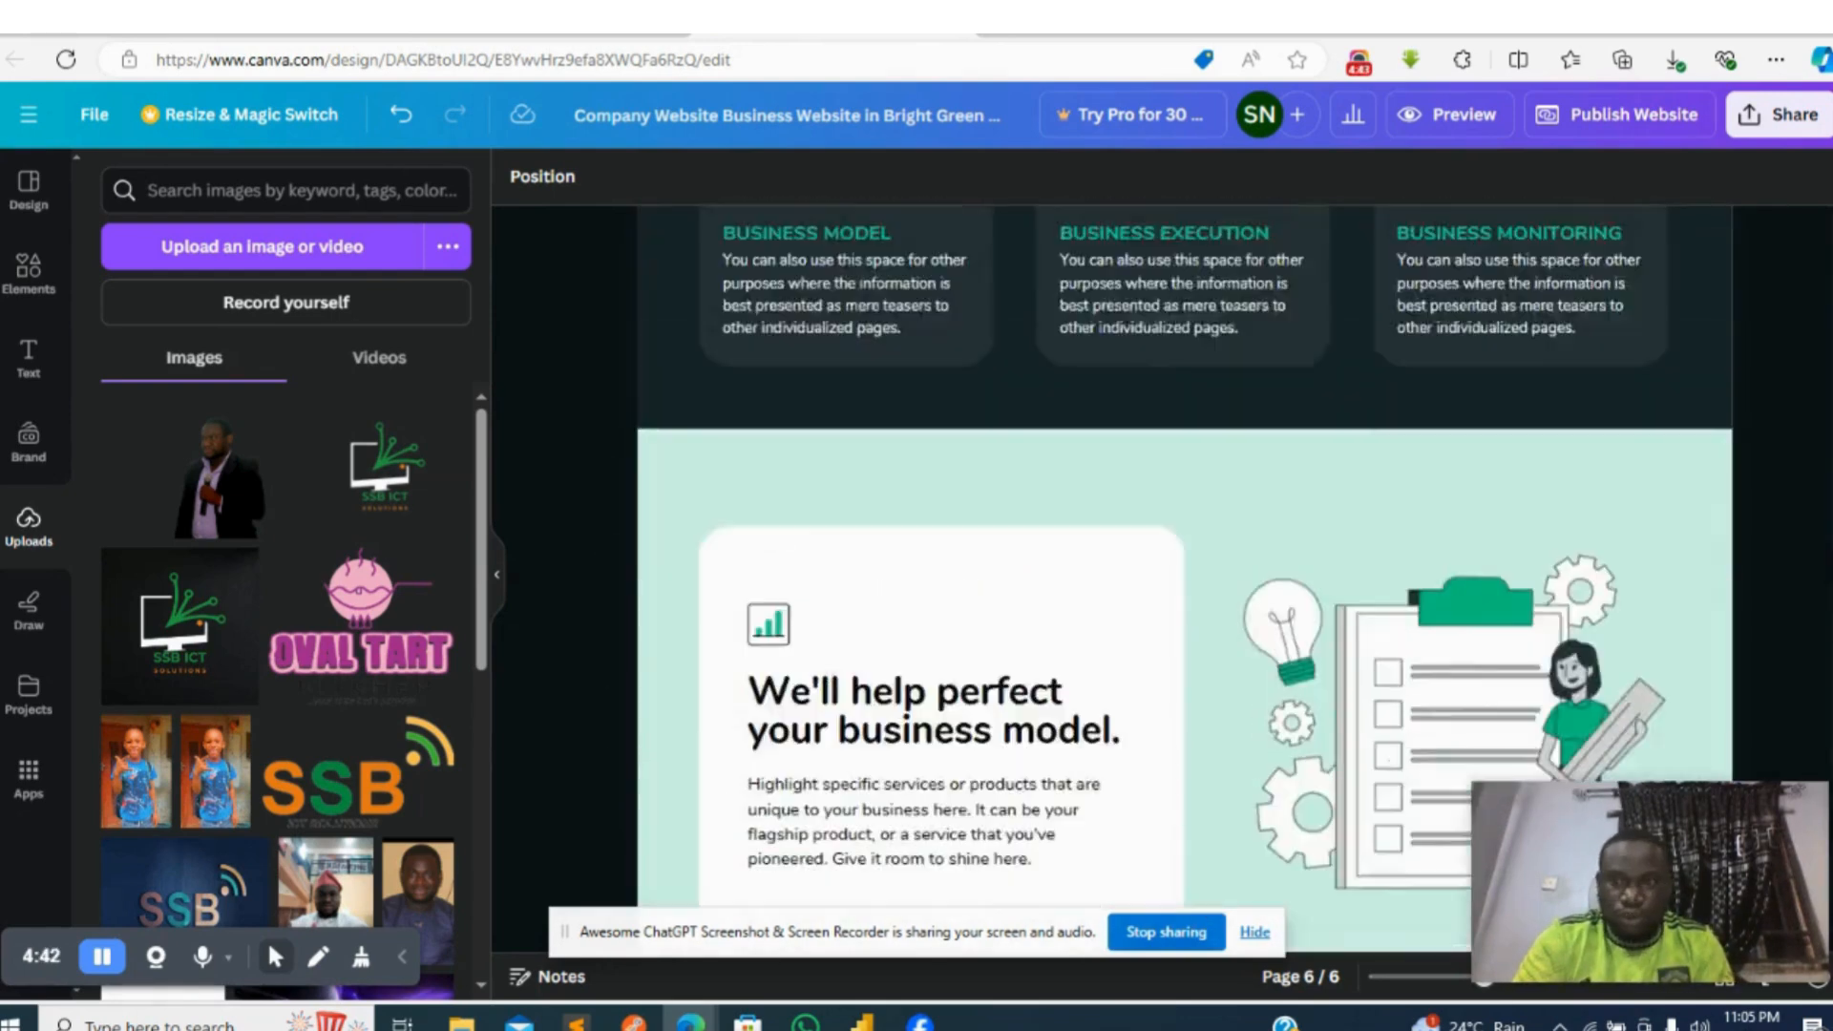
scroll(1823, 654, "up", 10)
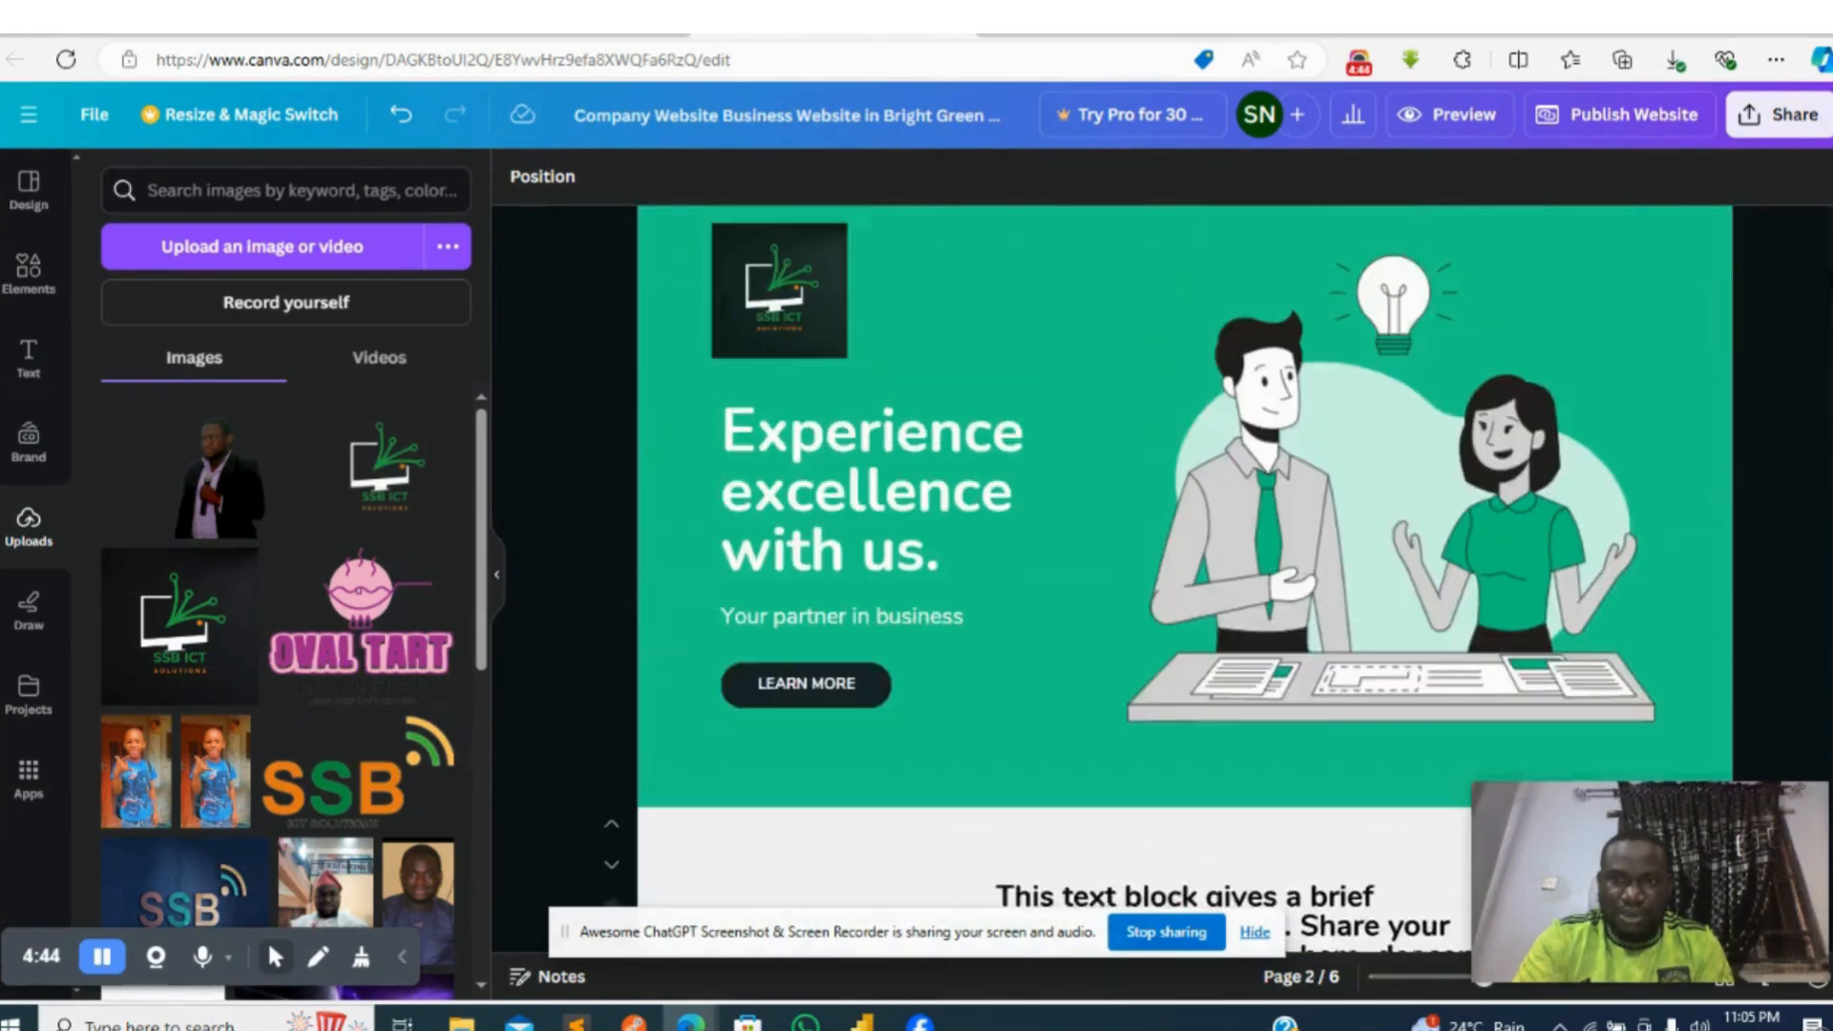
- Check the animations of the banner illustration, try the Rise page animation, and set page 1's animation to Pan
left_click(1424, 532)
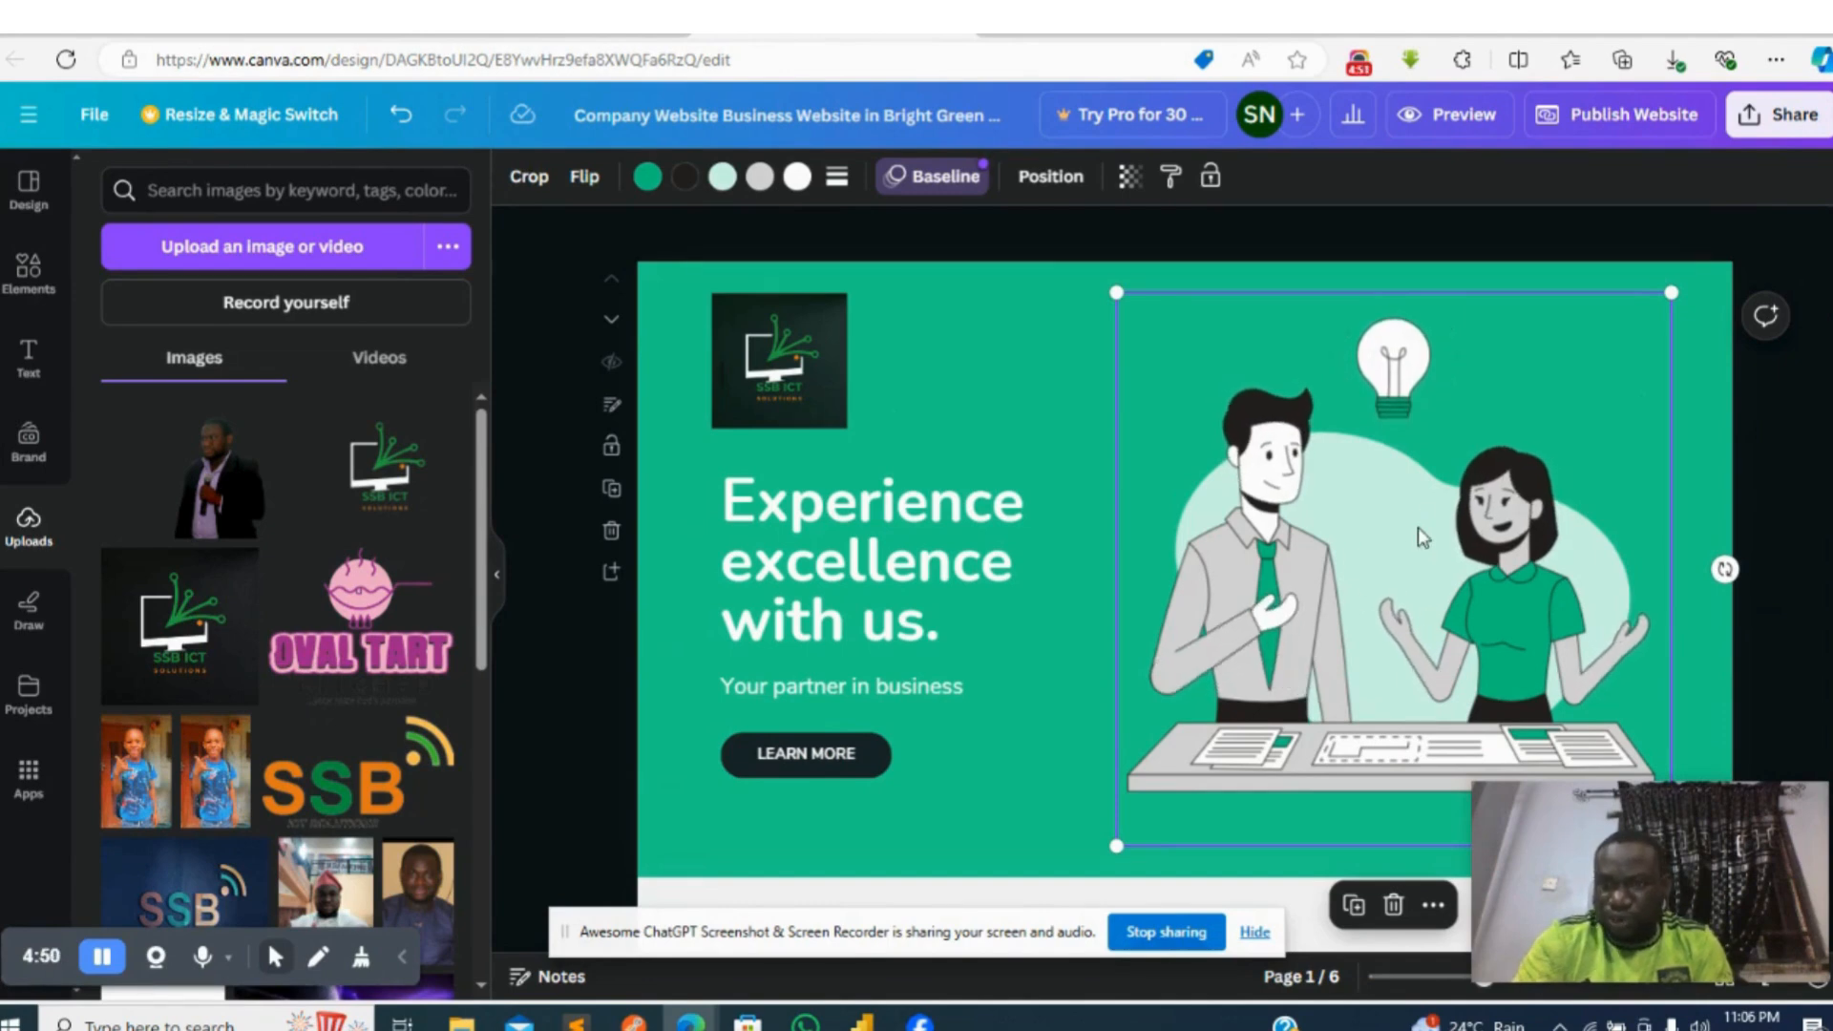
left_click(935, 182)
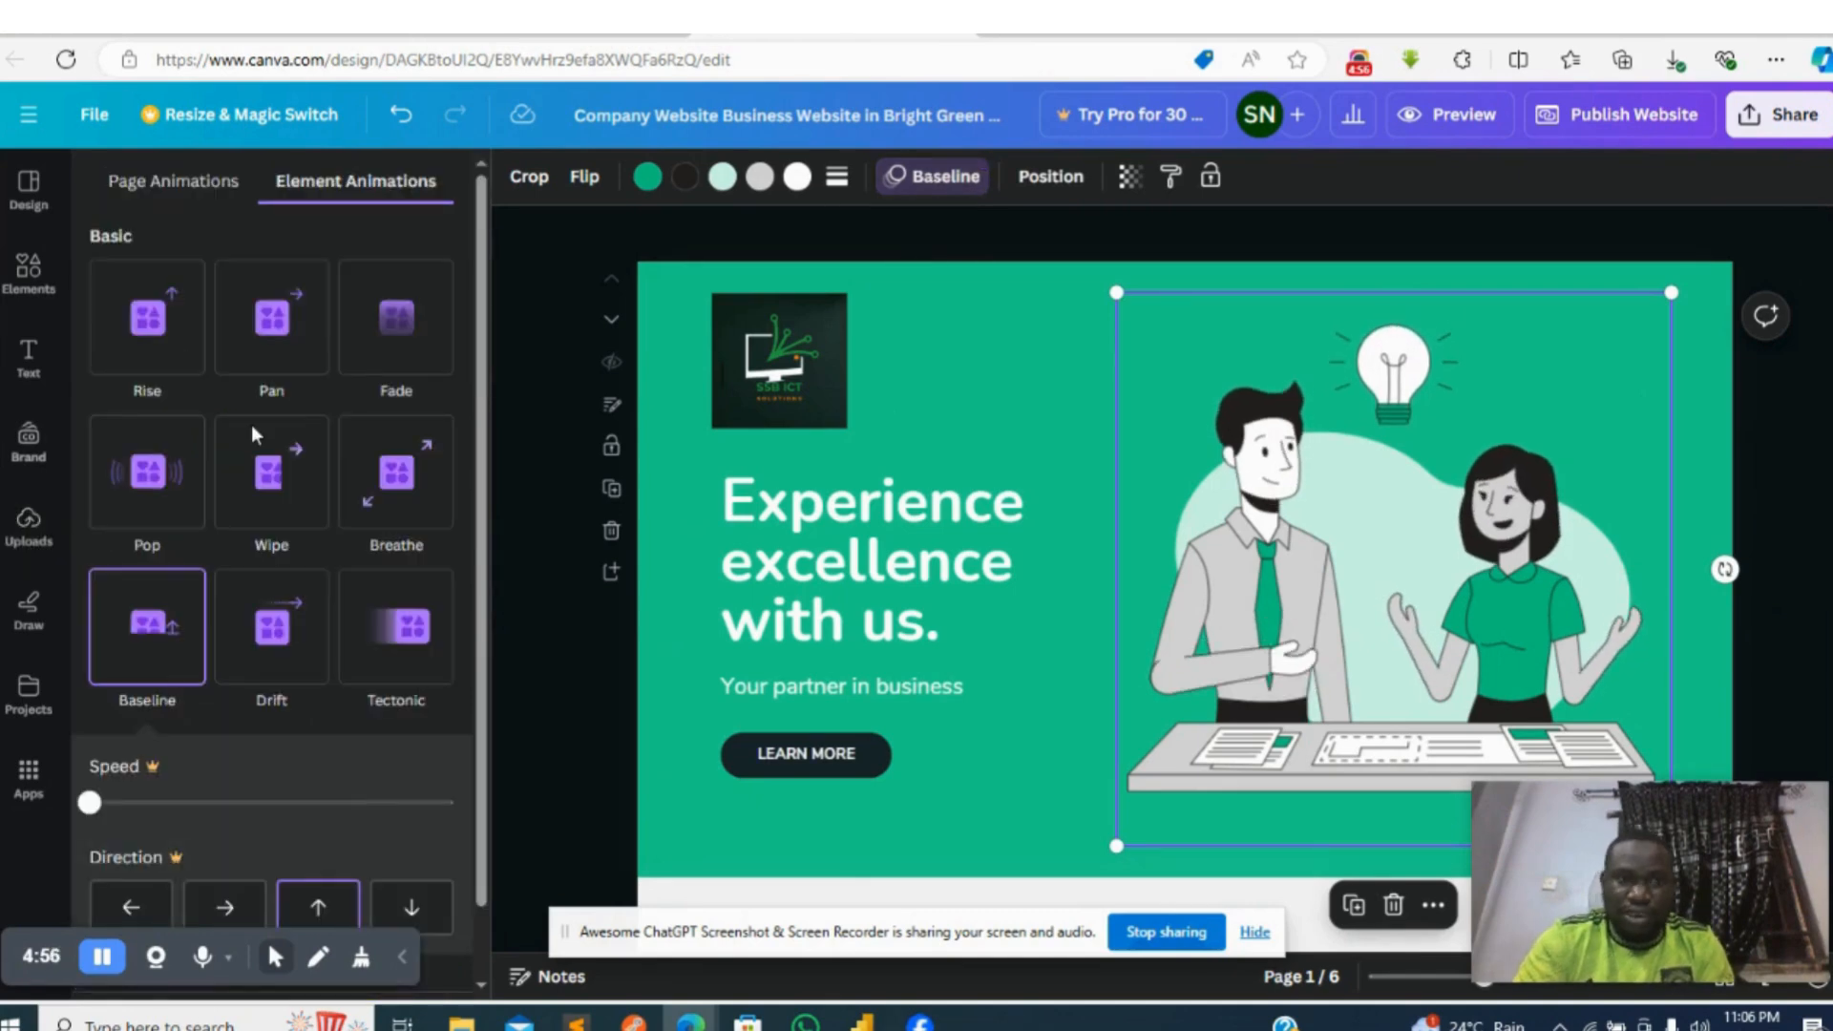
left_click(974, 286)
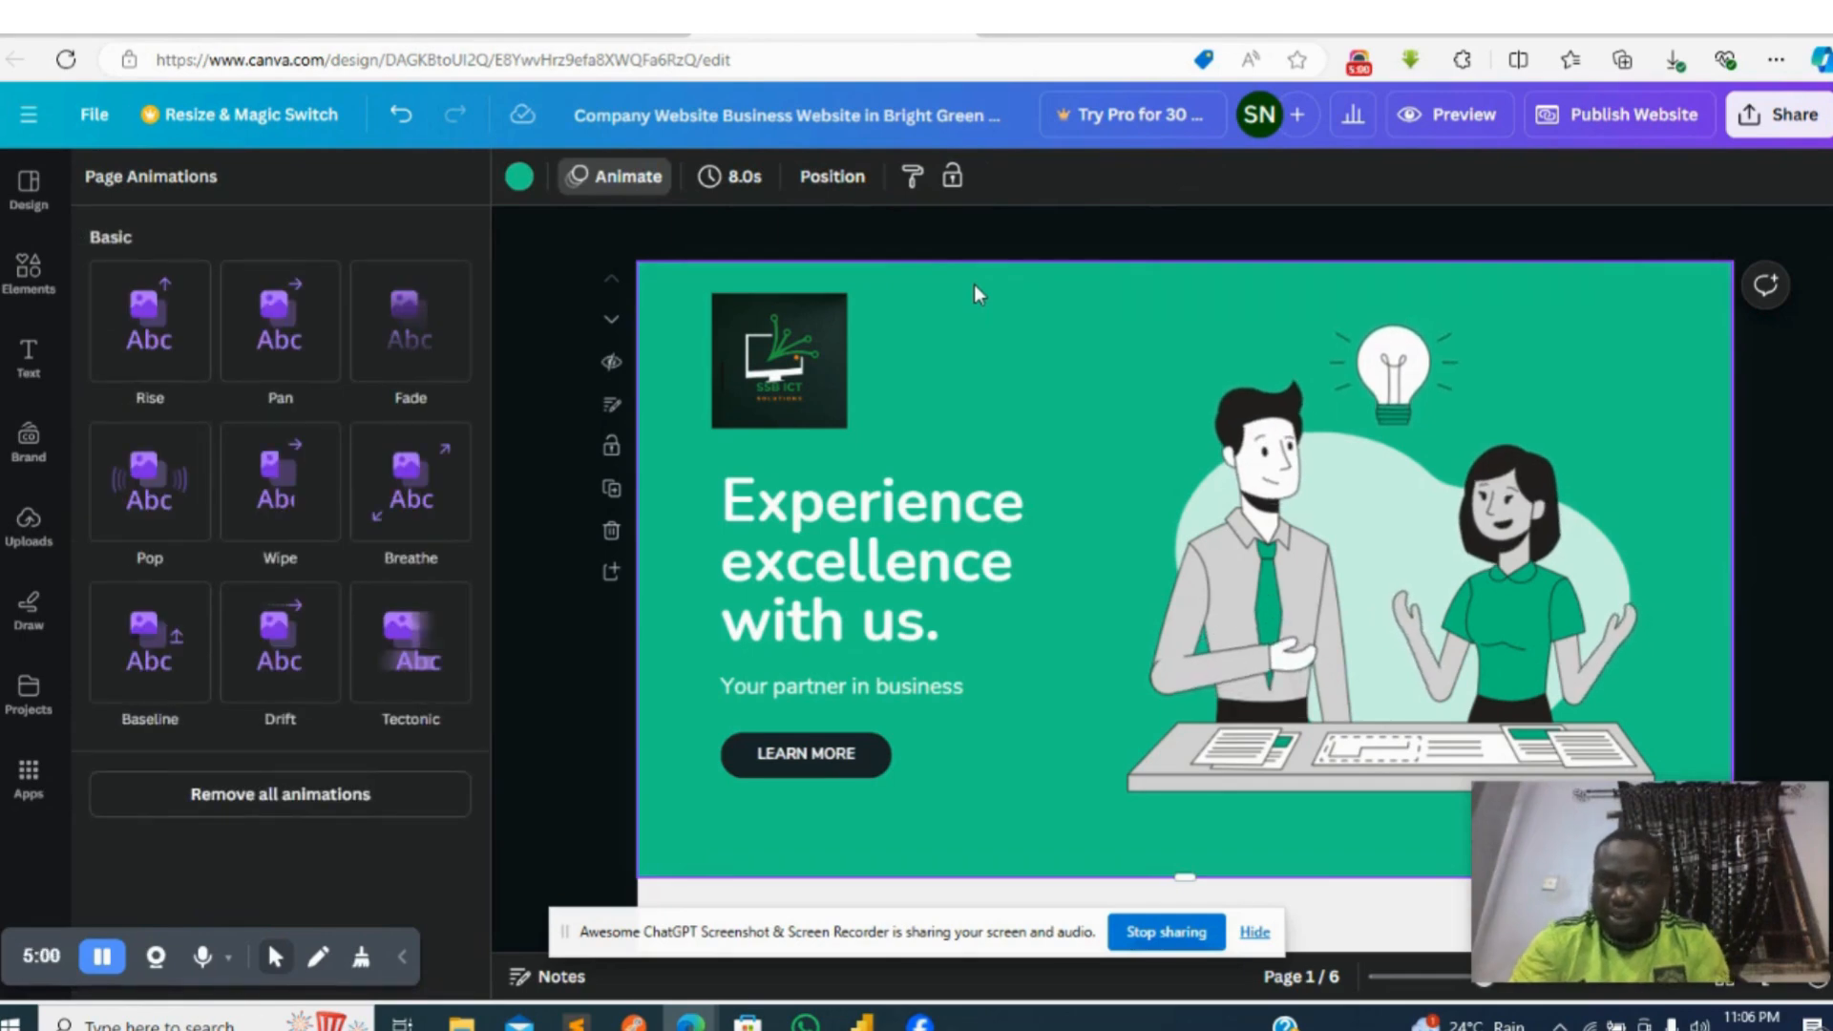
left_click(150, 344)
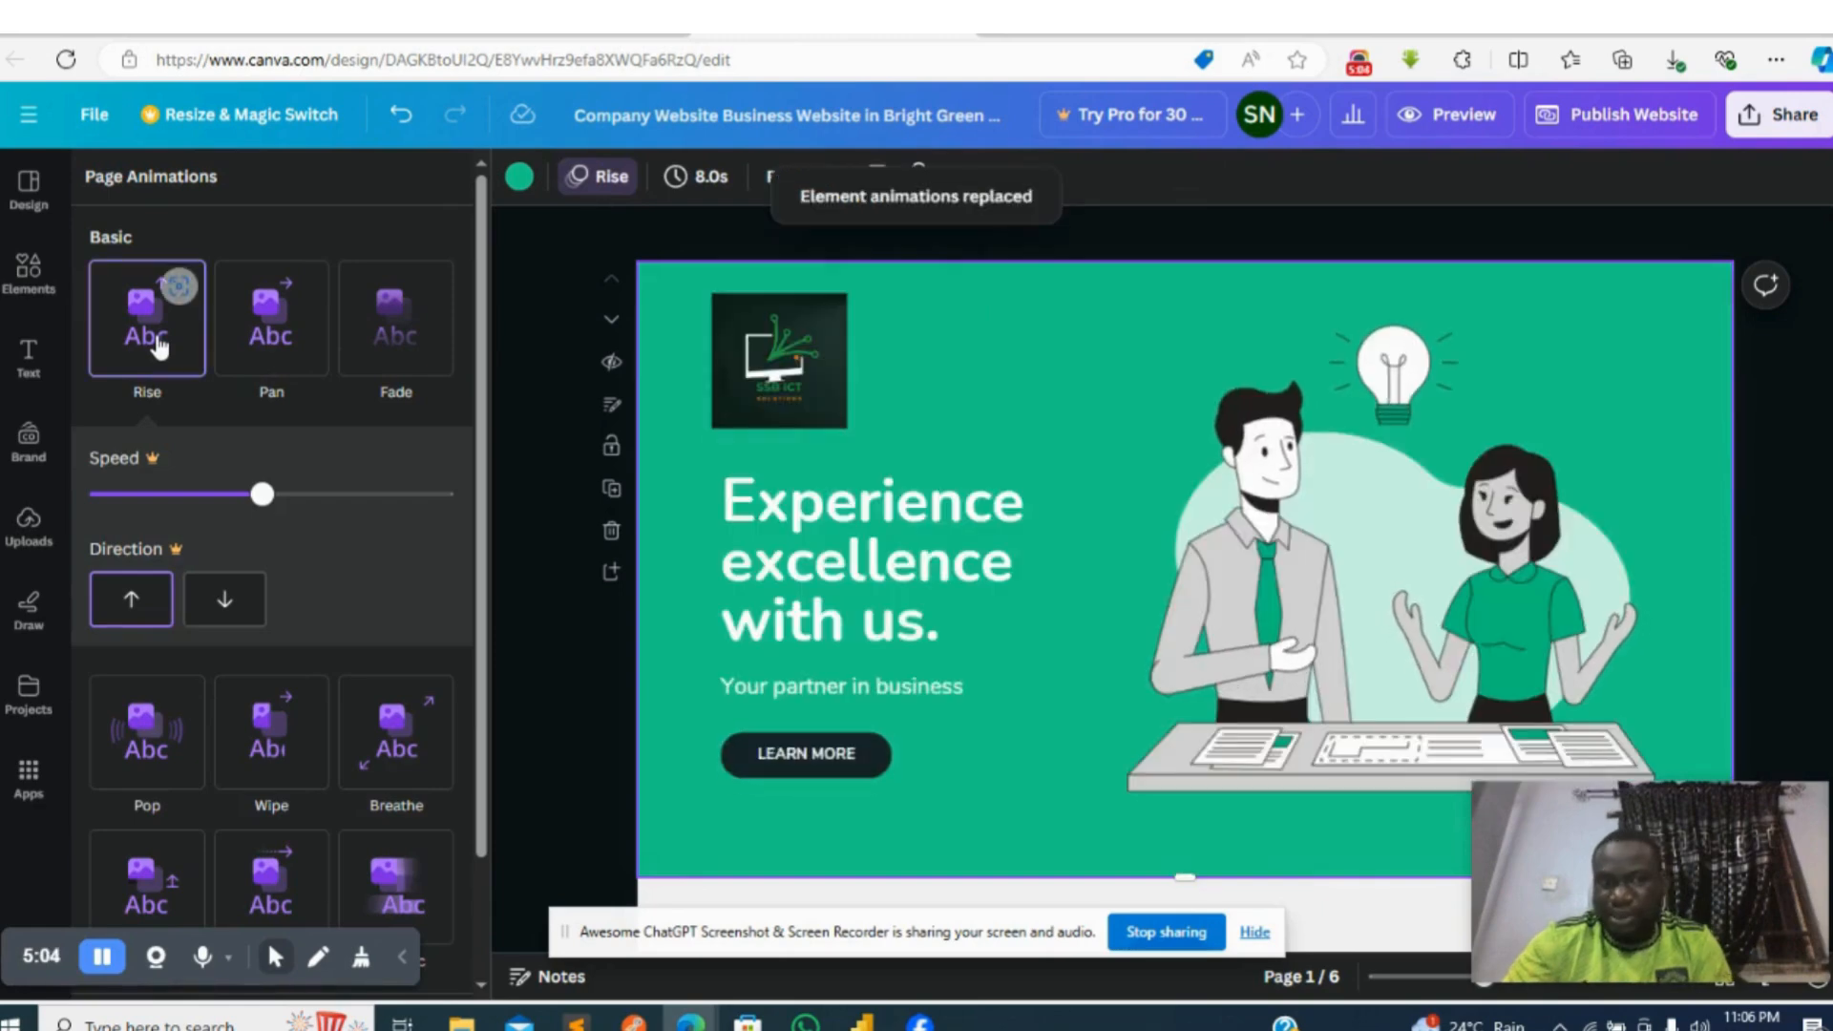
left_click(253, 357)
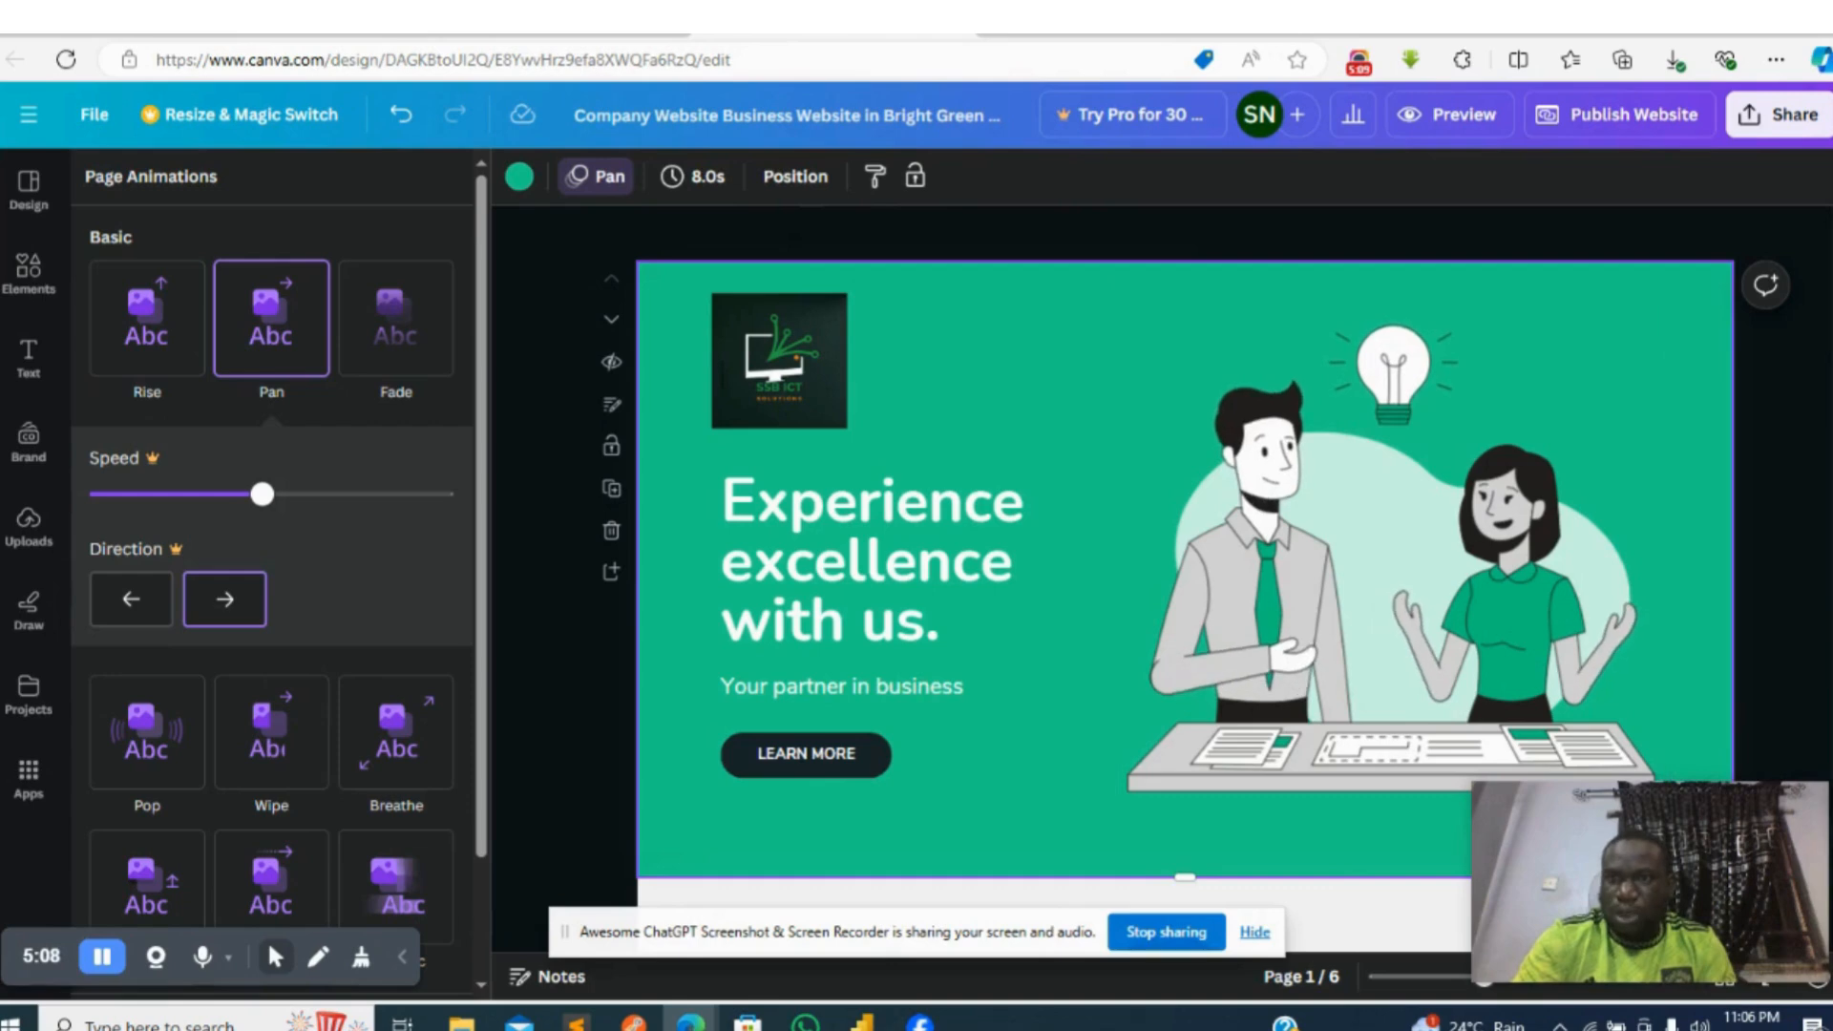
- Preview the website in desktop view from the banner to the company overview
scroll(1183, 573, "down", 5)
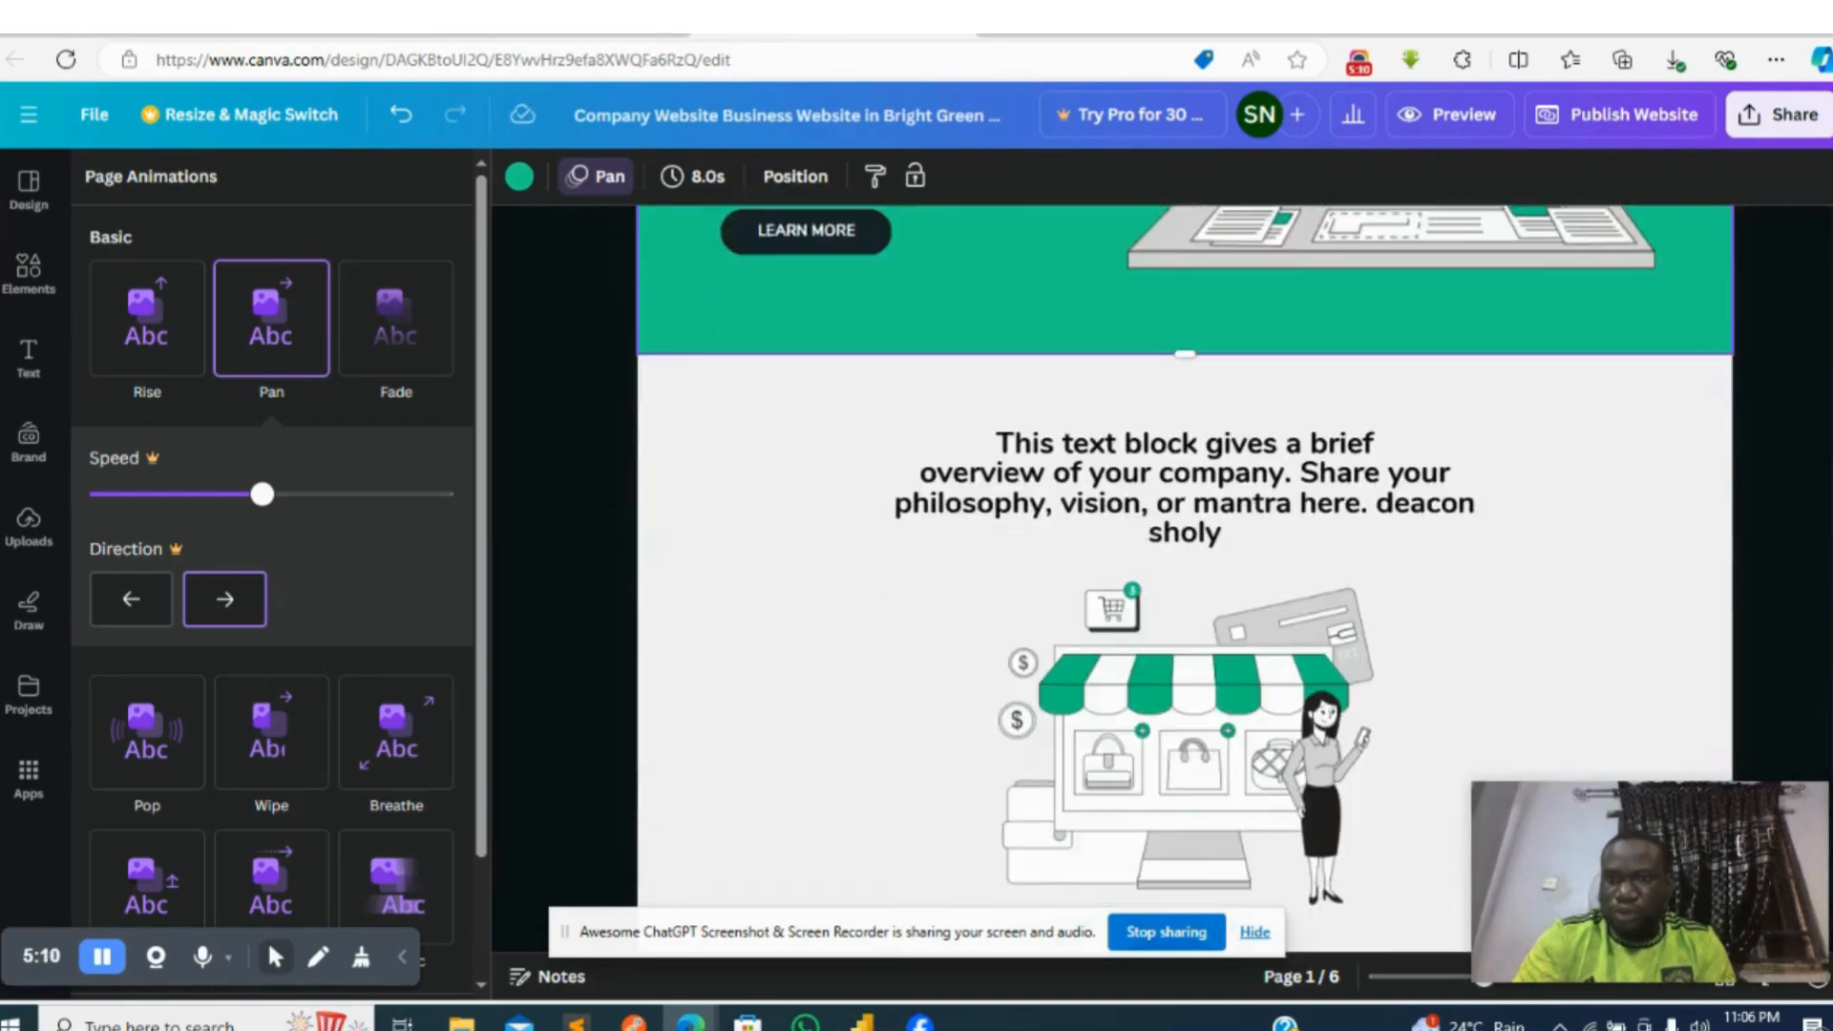
scroll(1183, 573, "down", 2)
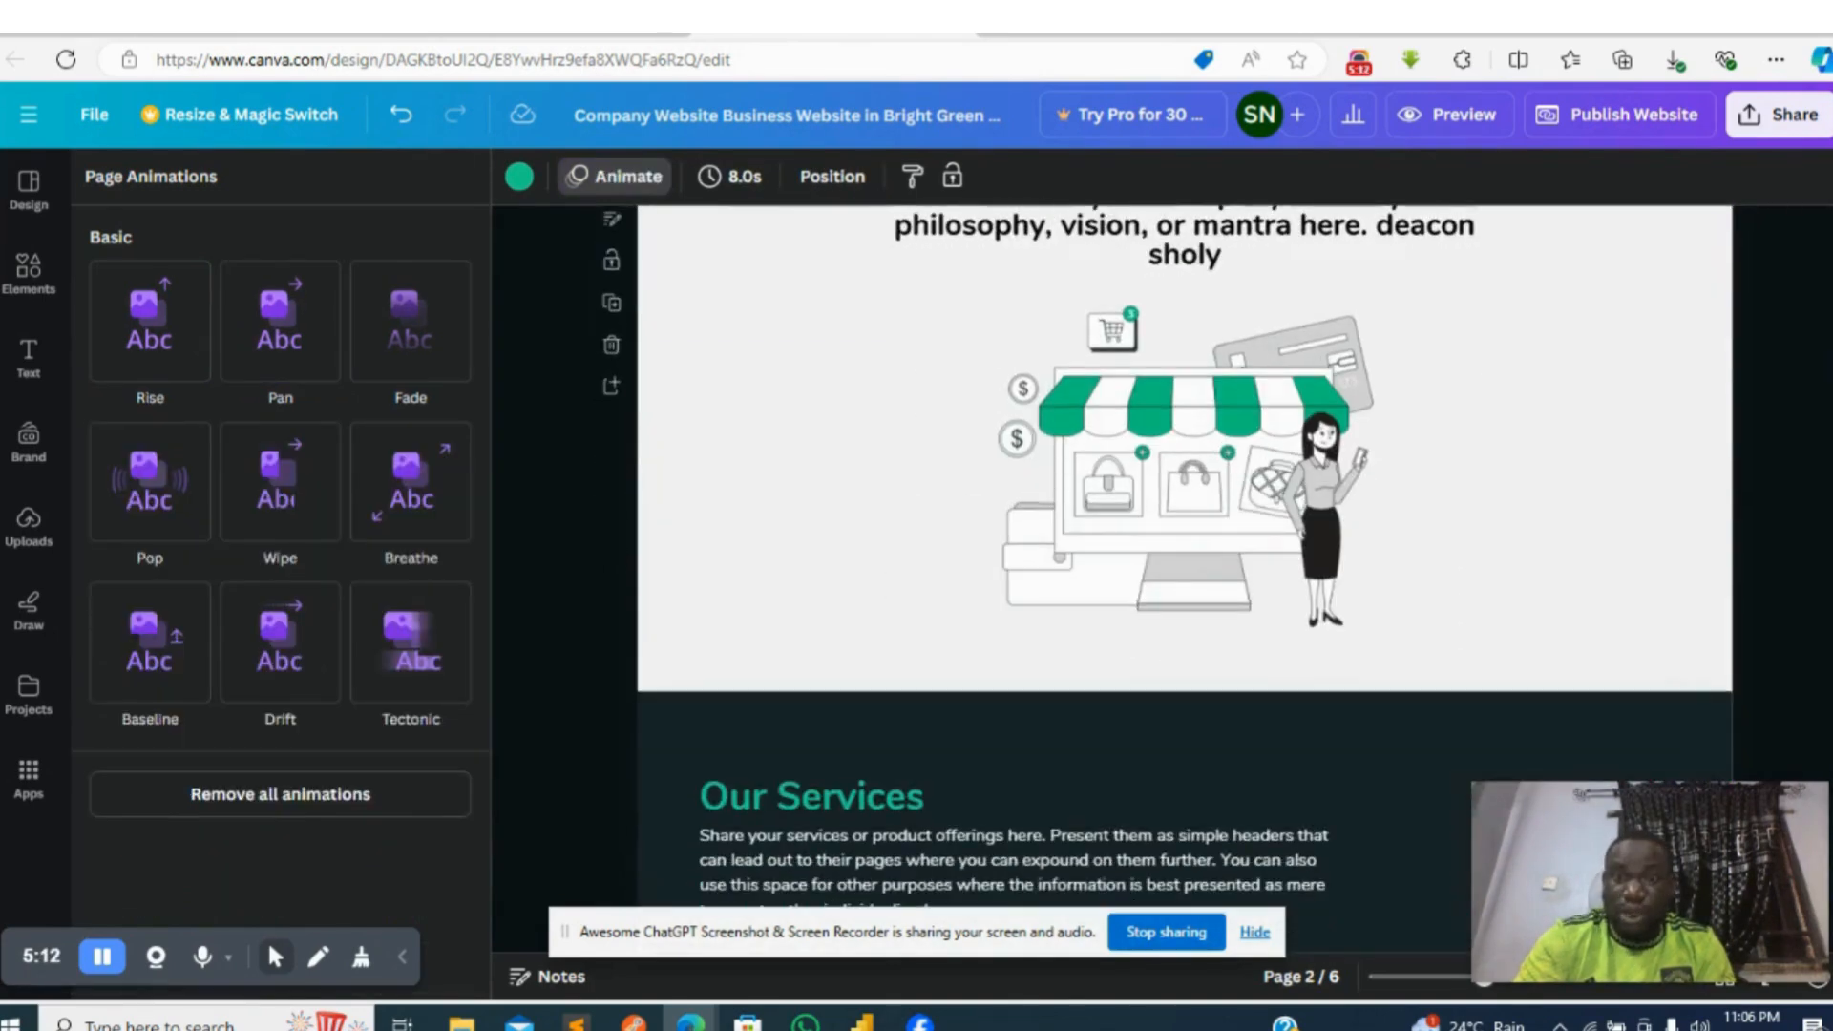
scroll(1508, 227, "up", 6)
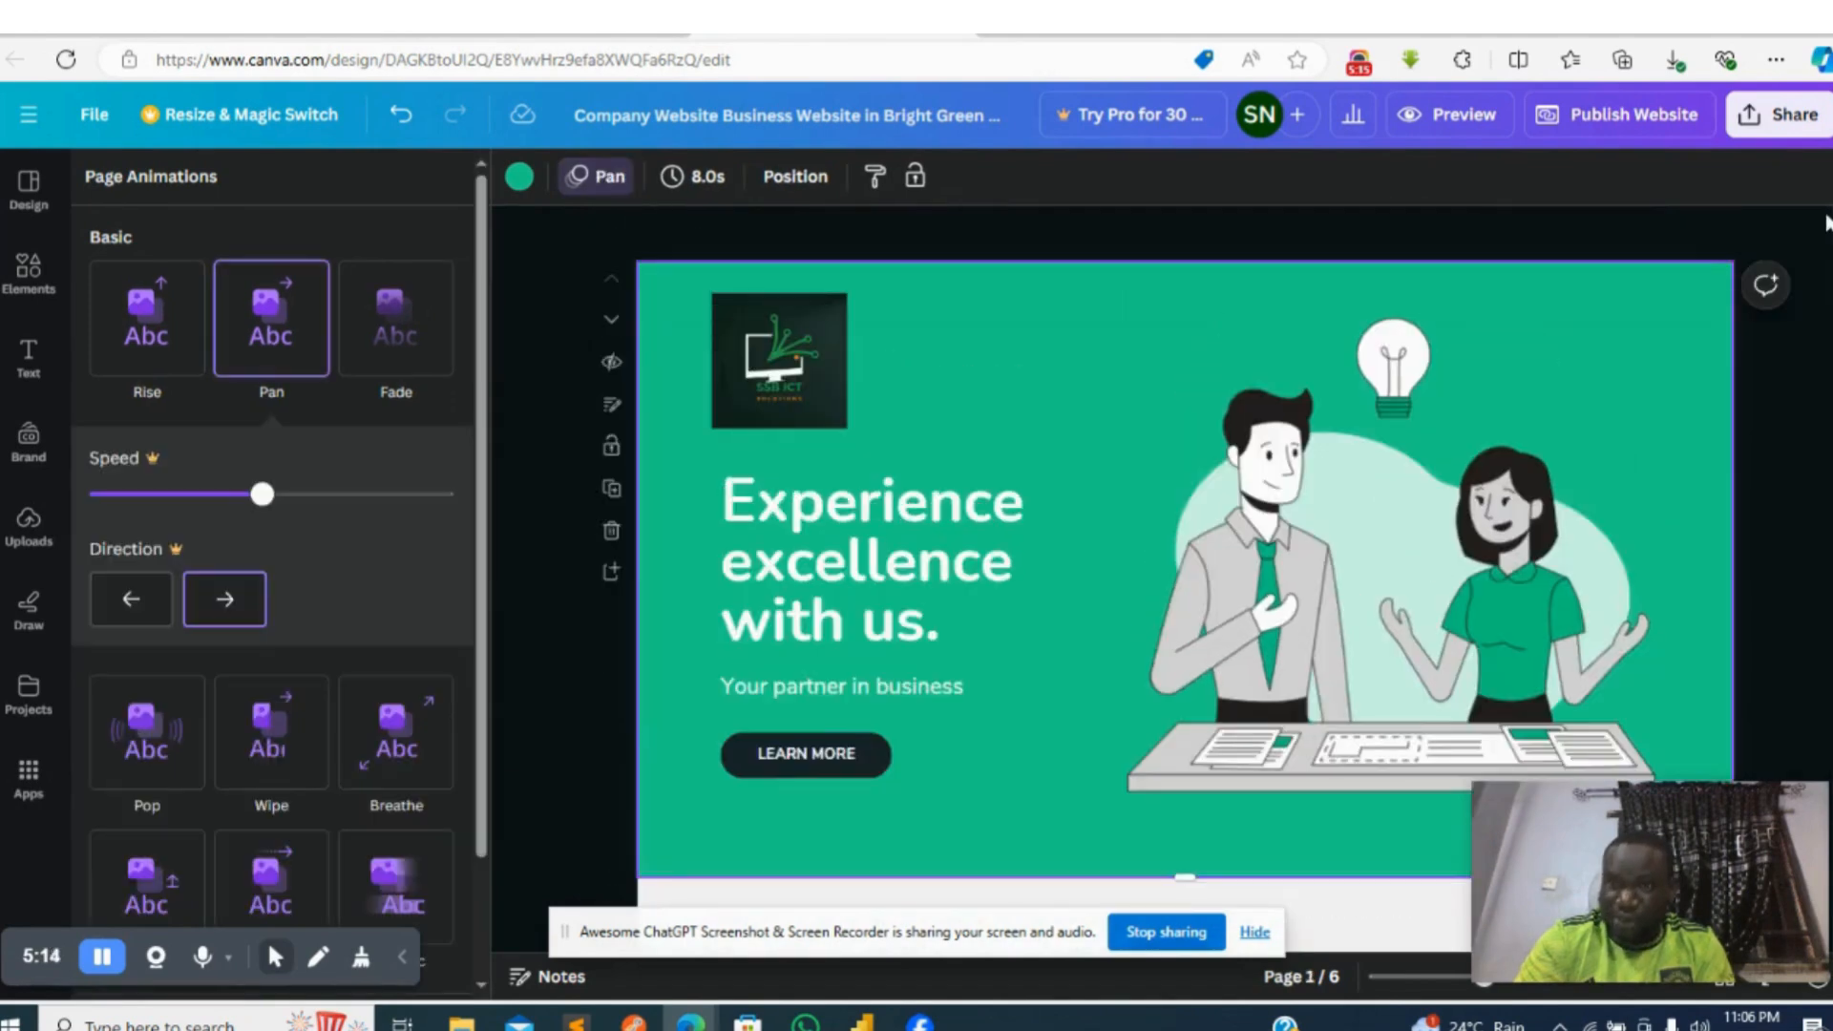
left_click(1449, 113)
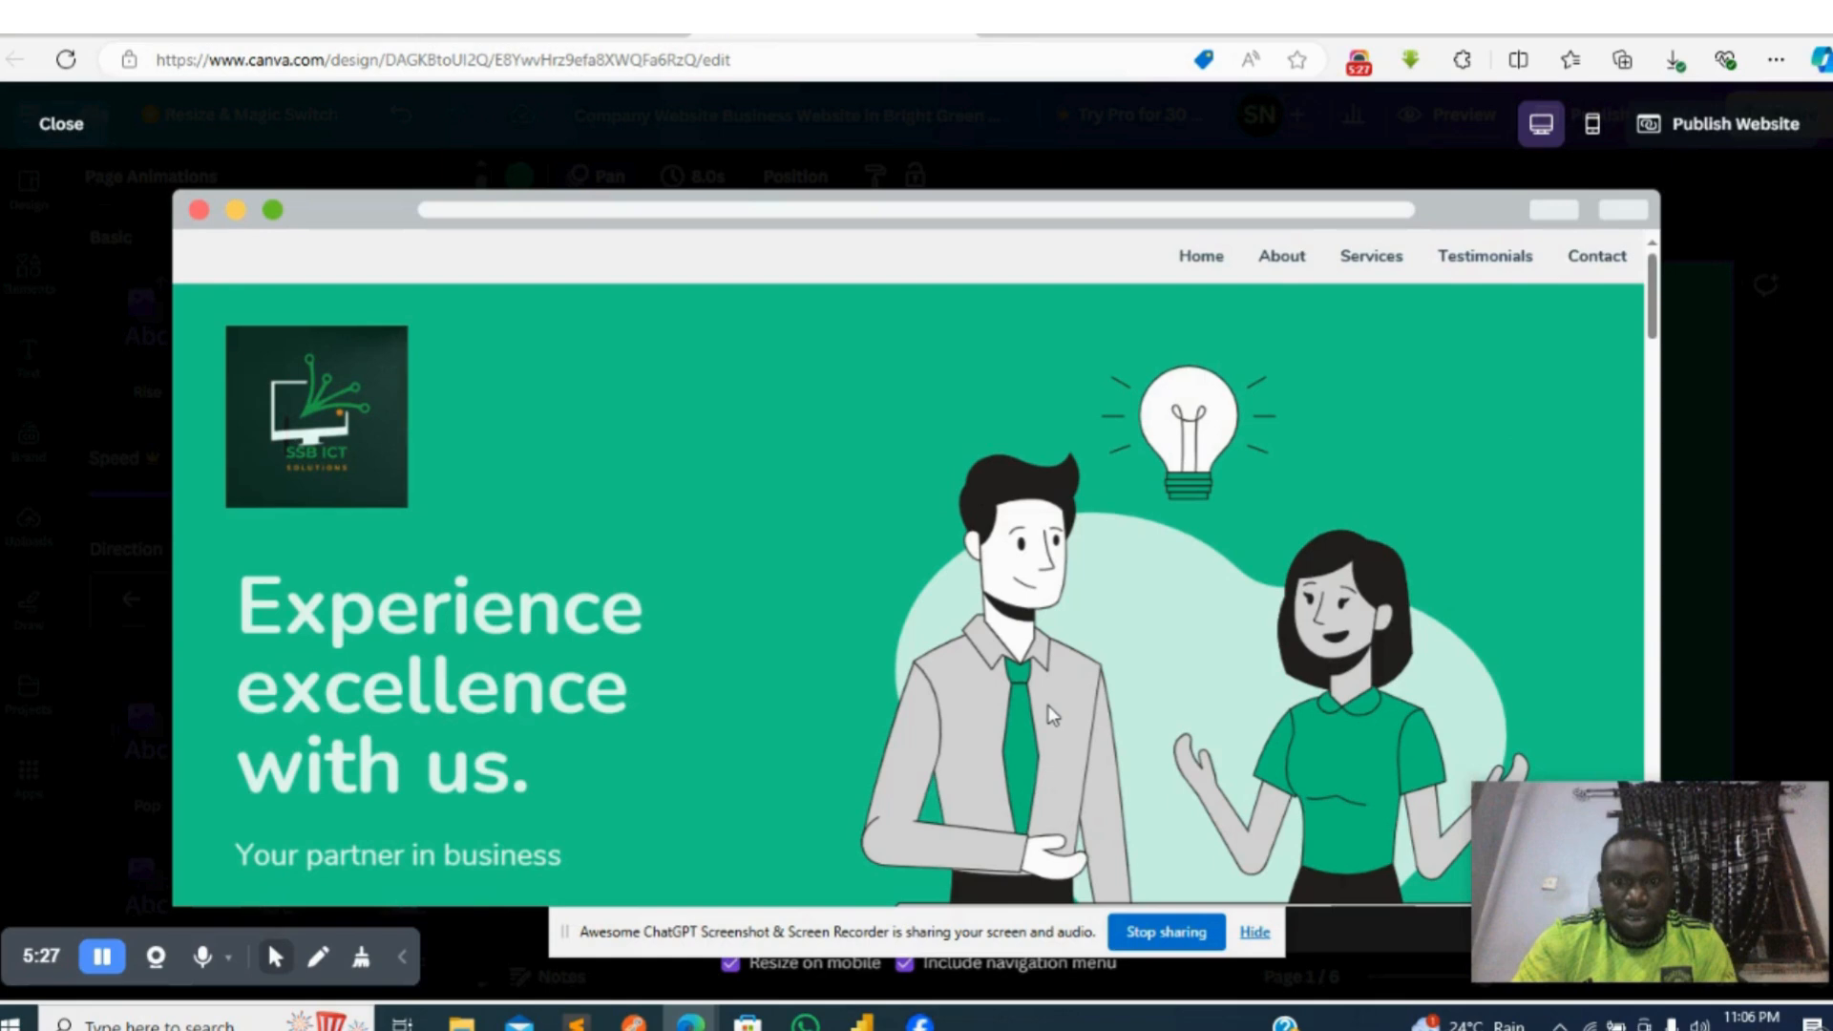
left_click_drag(1653, 327, 1652, 435)
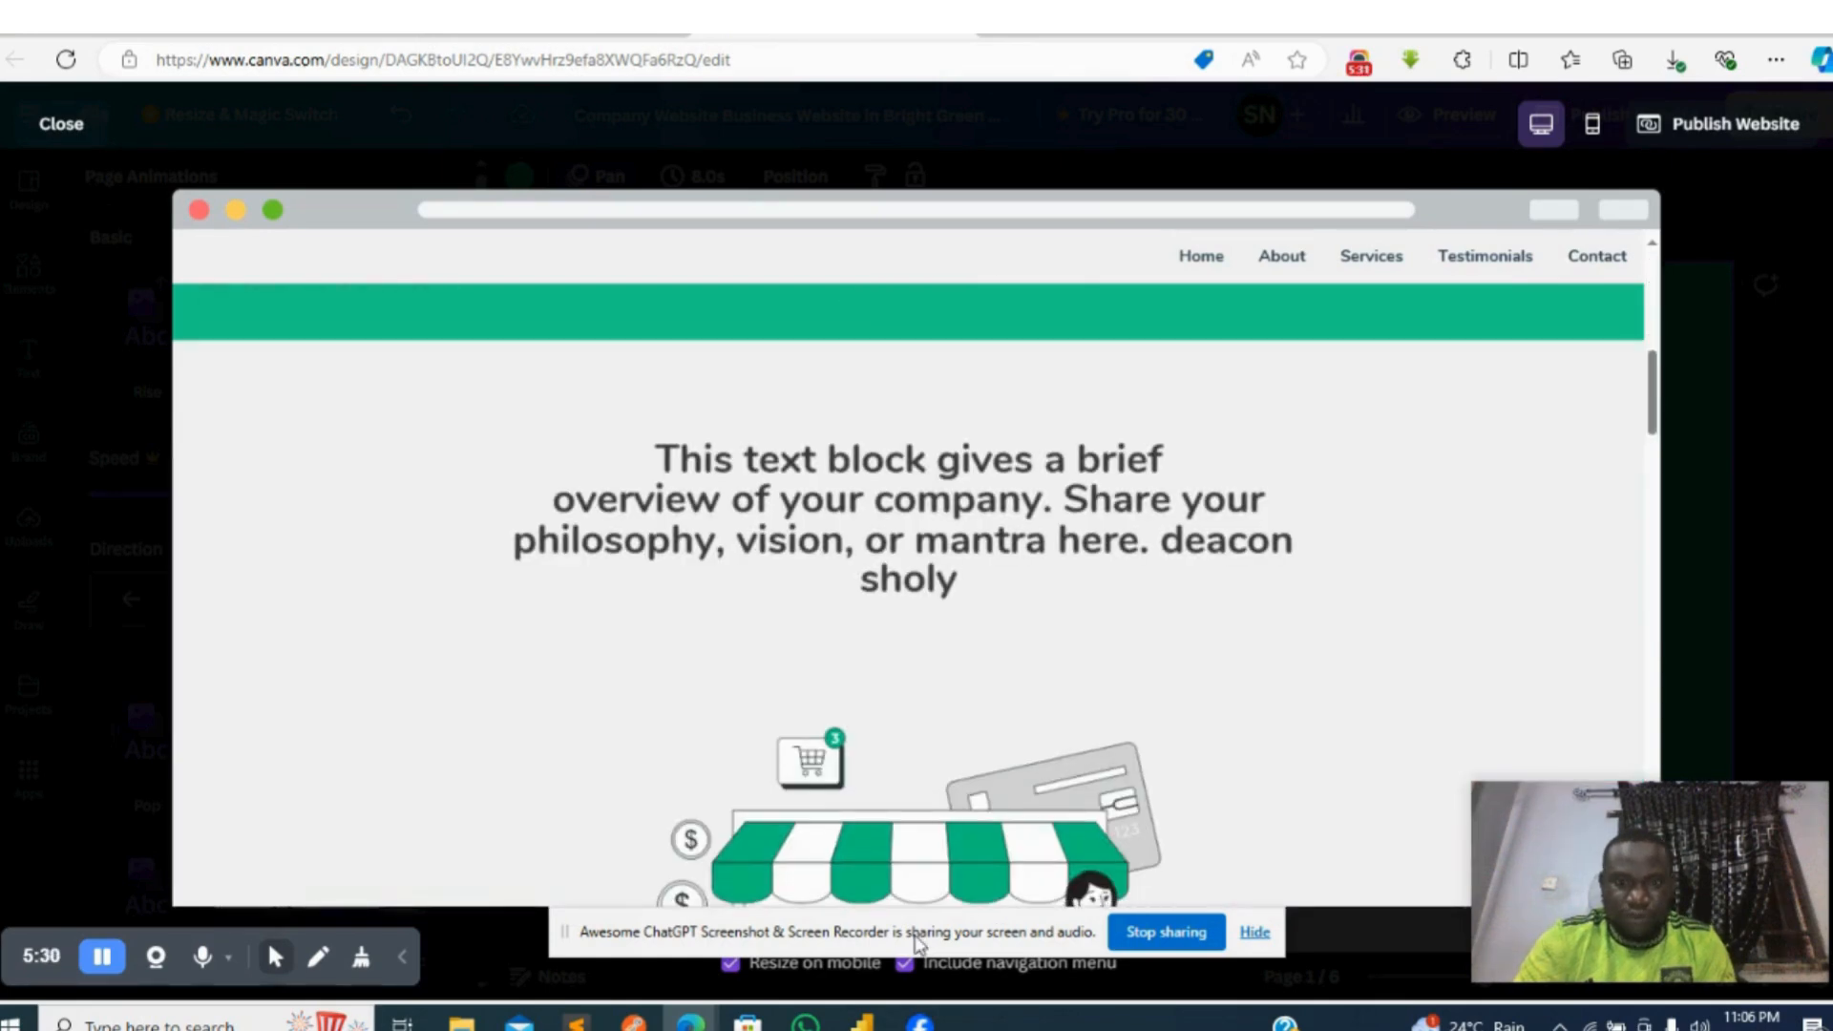
- Turn the navigation menu off in the website preview and back on
left_click_drag(608, 935, 134, 928)
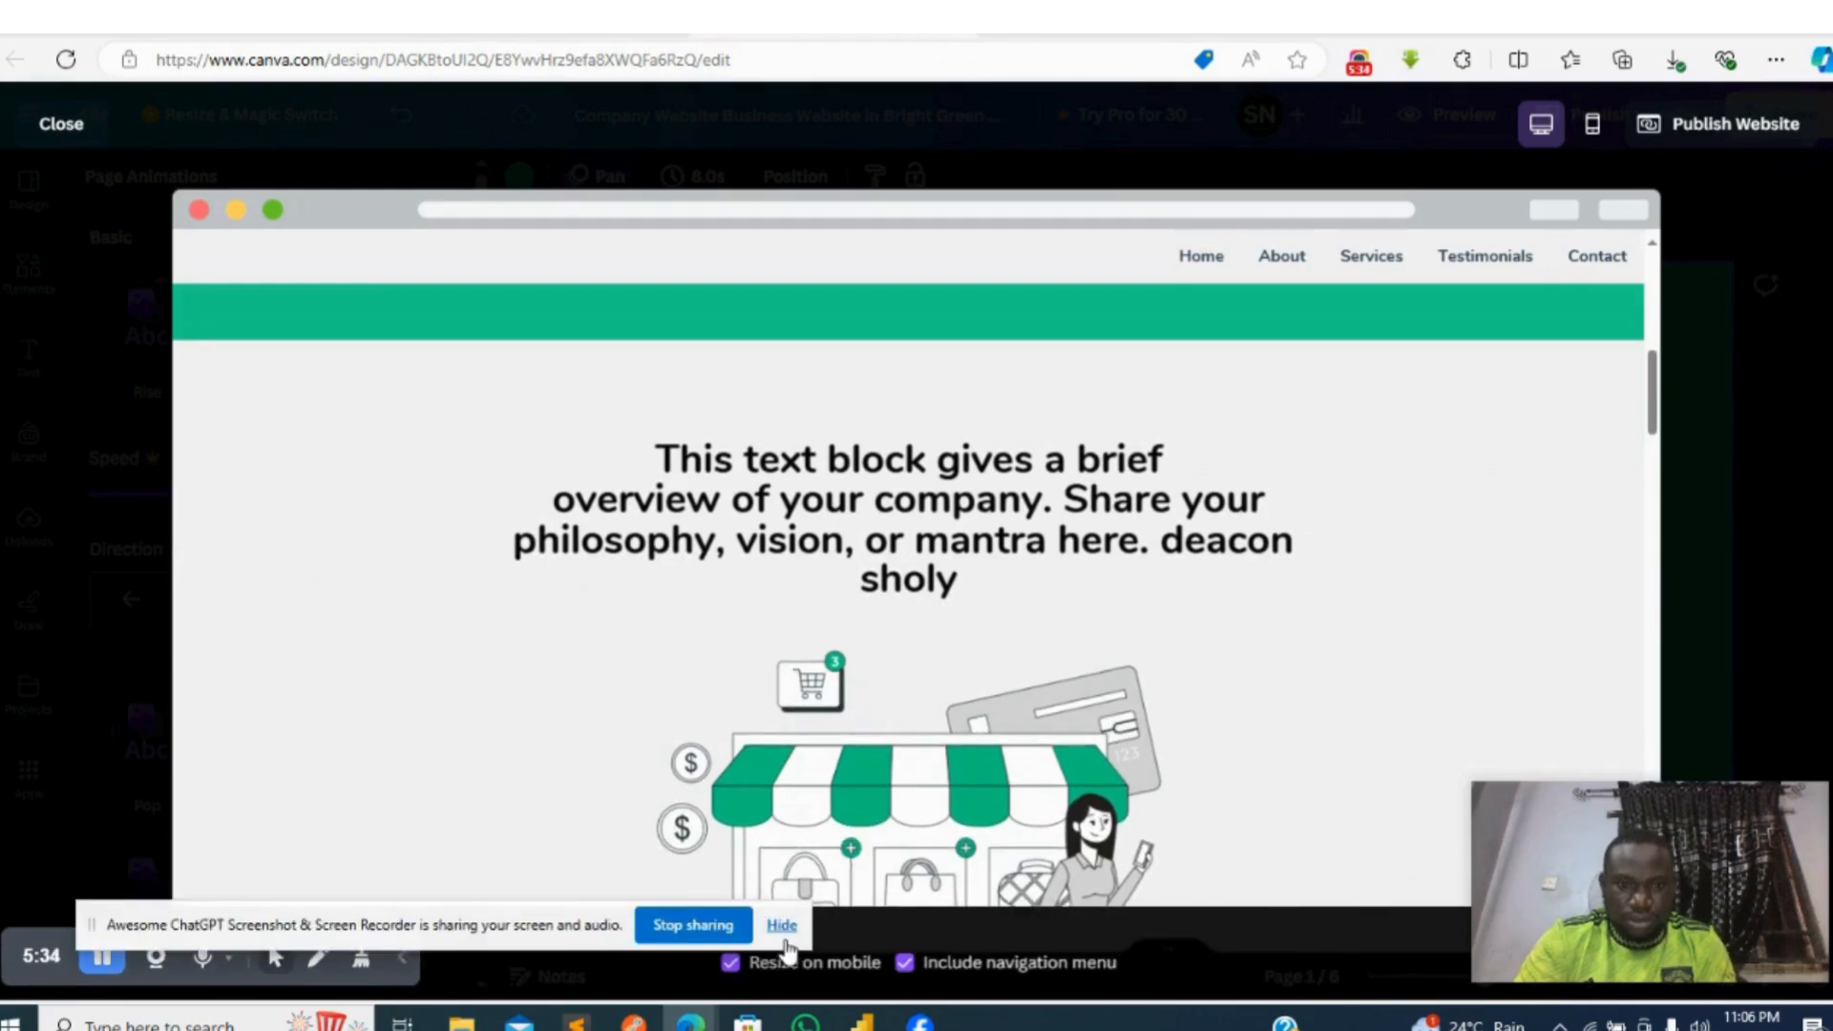
left_click_drag(479, 930, 343, 918)
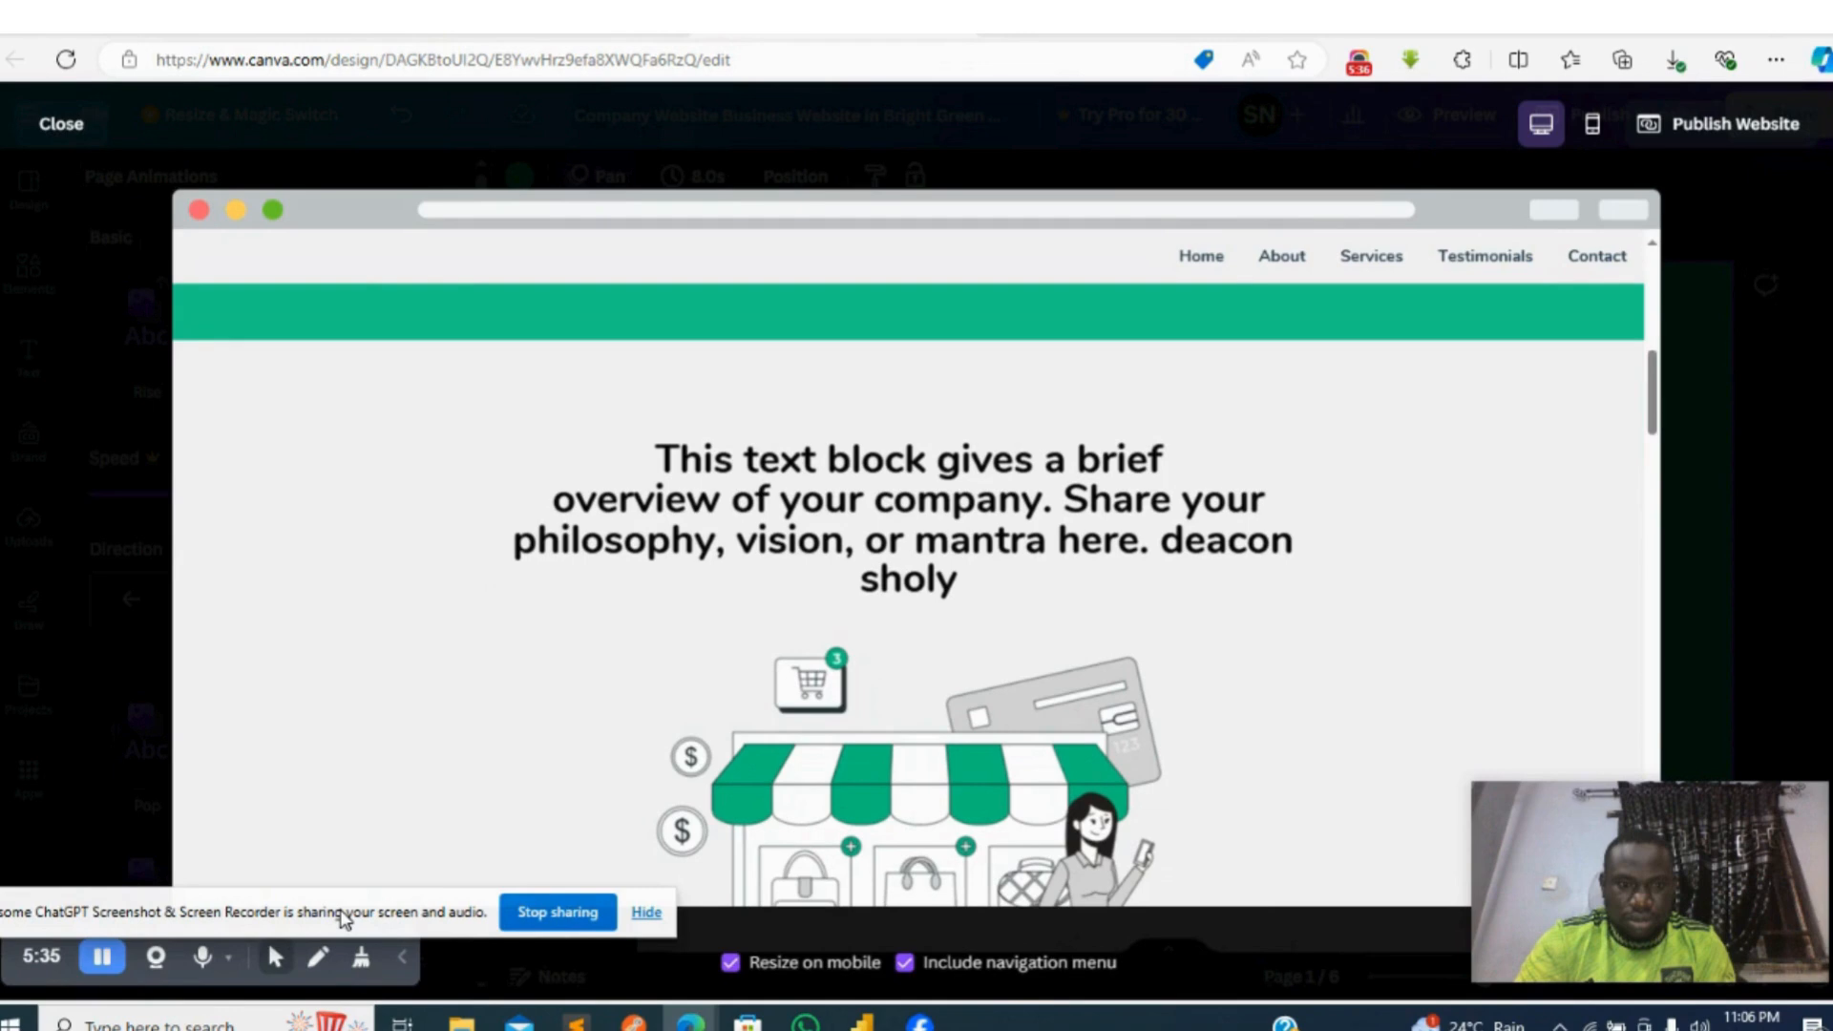
left_click_drag(344, 918, 1450, 35)
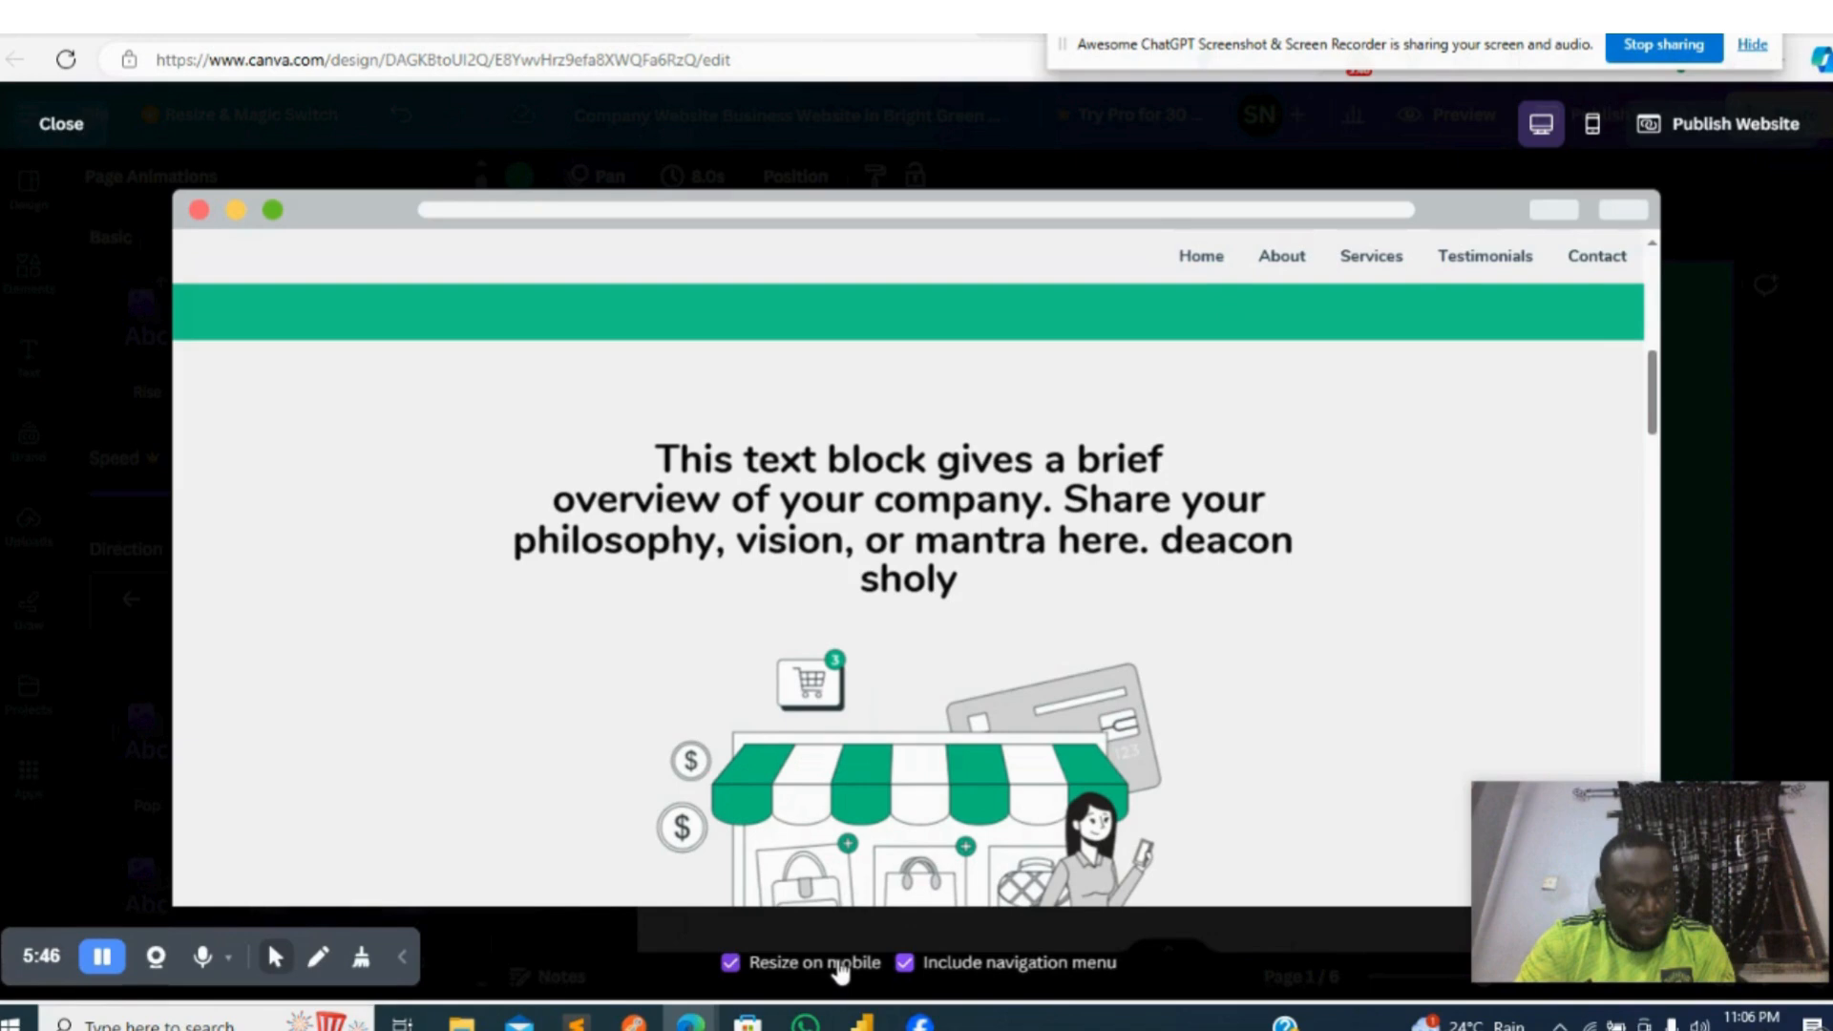
left_click(955, 966)
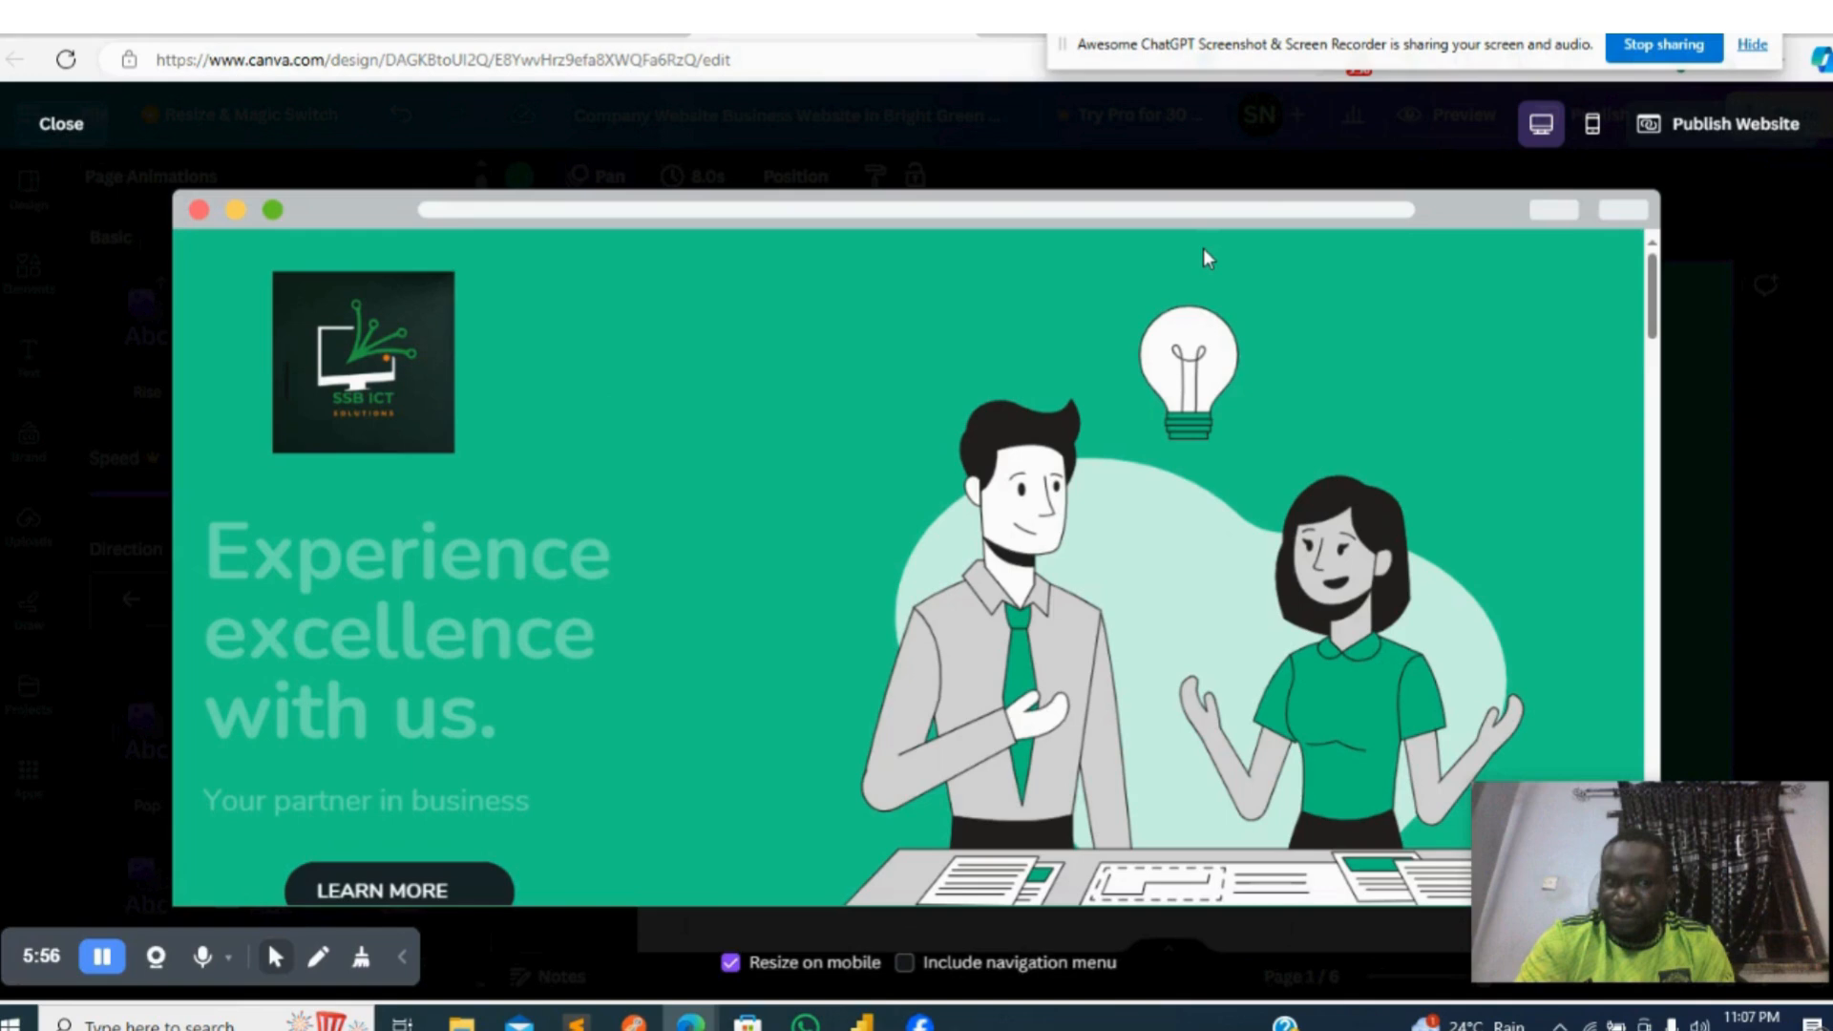
left_click(904, 962)
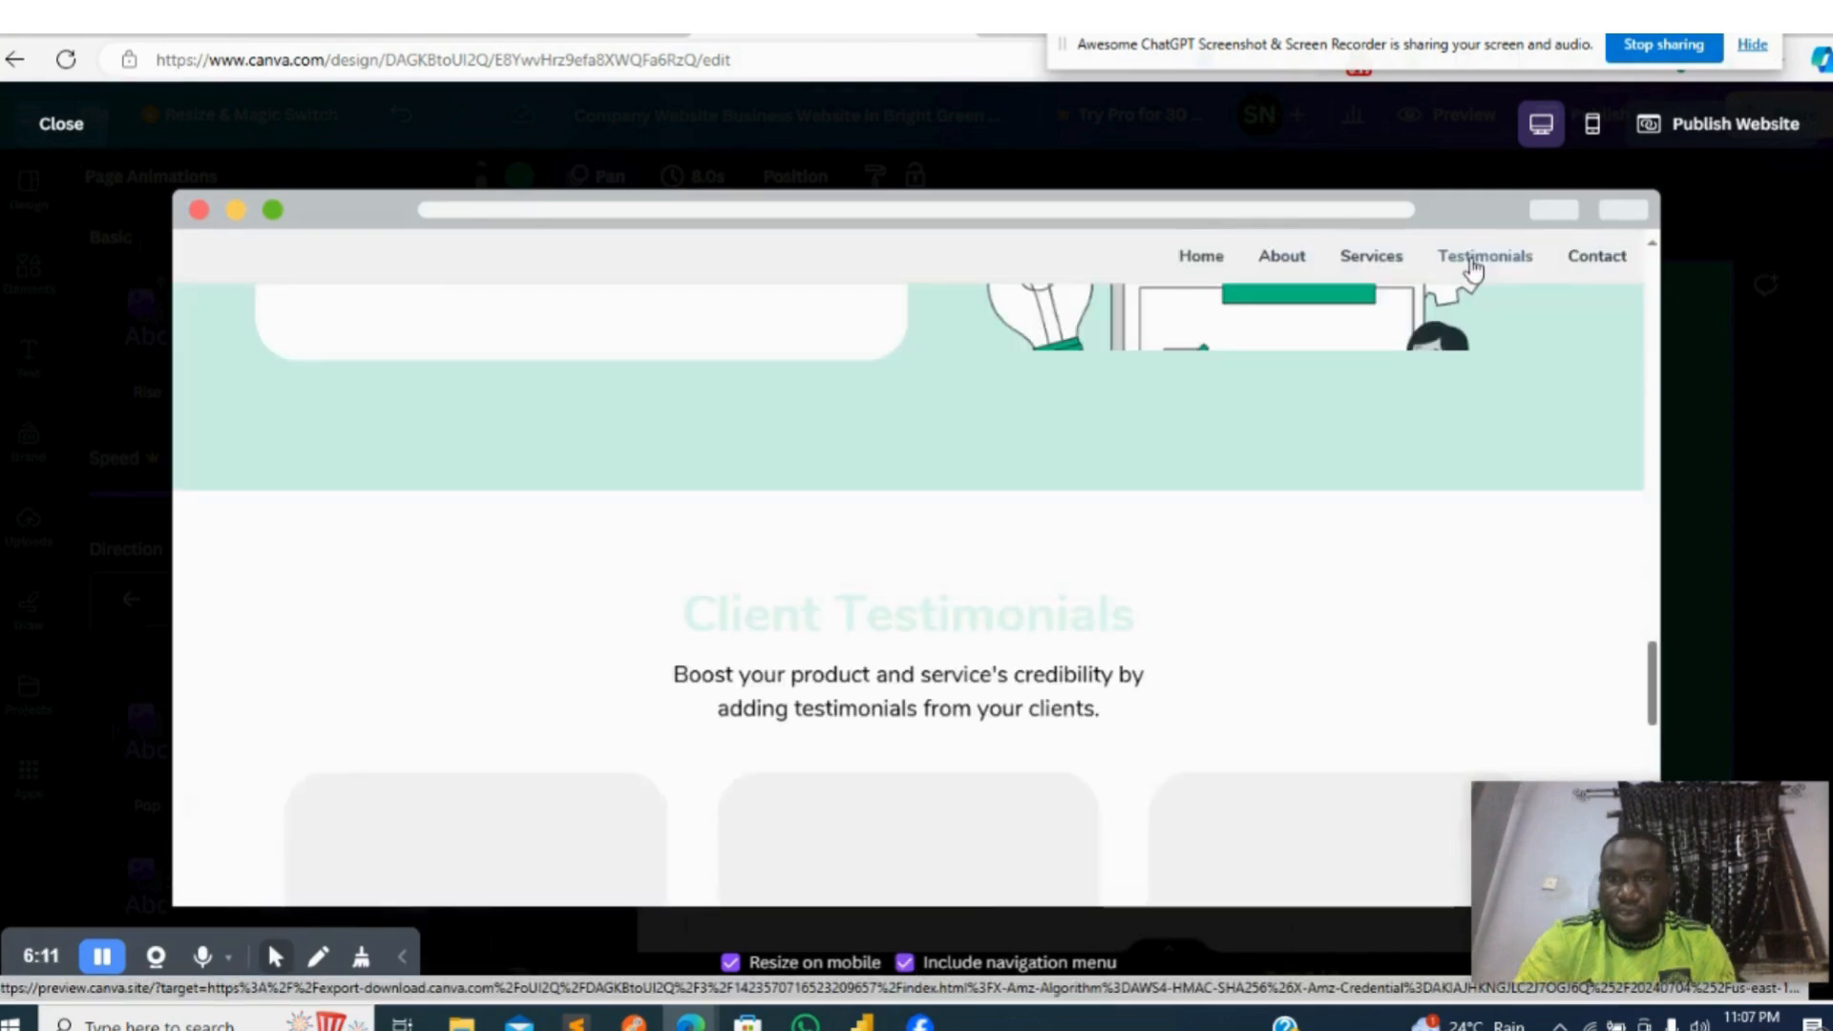
- Test the Testimonials and Contact navigation links in the preview, and look through the mobile version of the site
left_click(1473, 270)
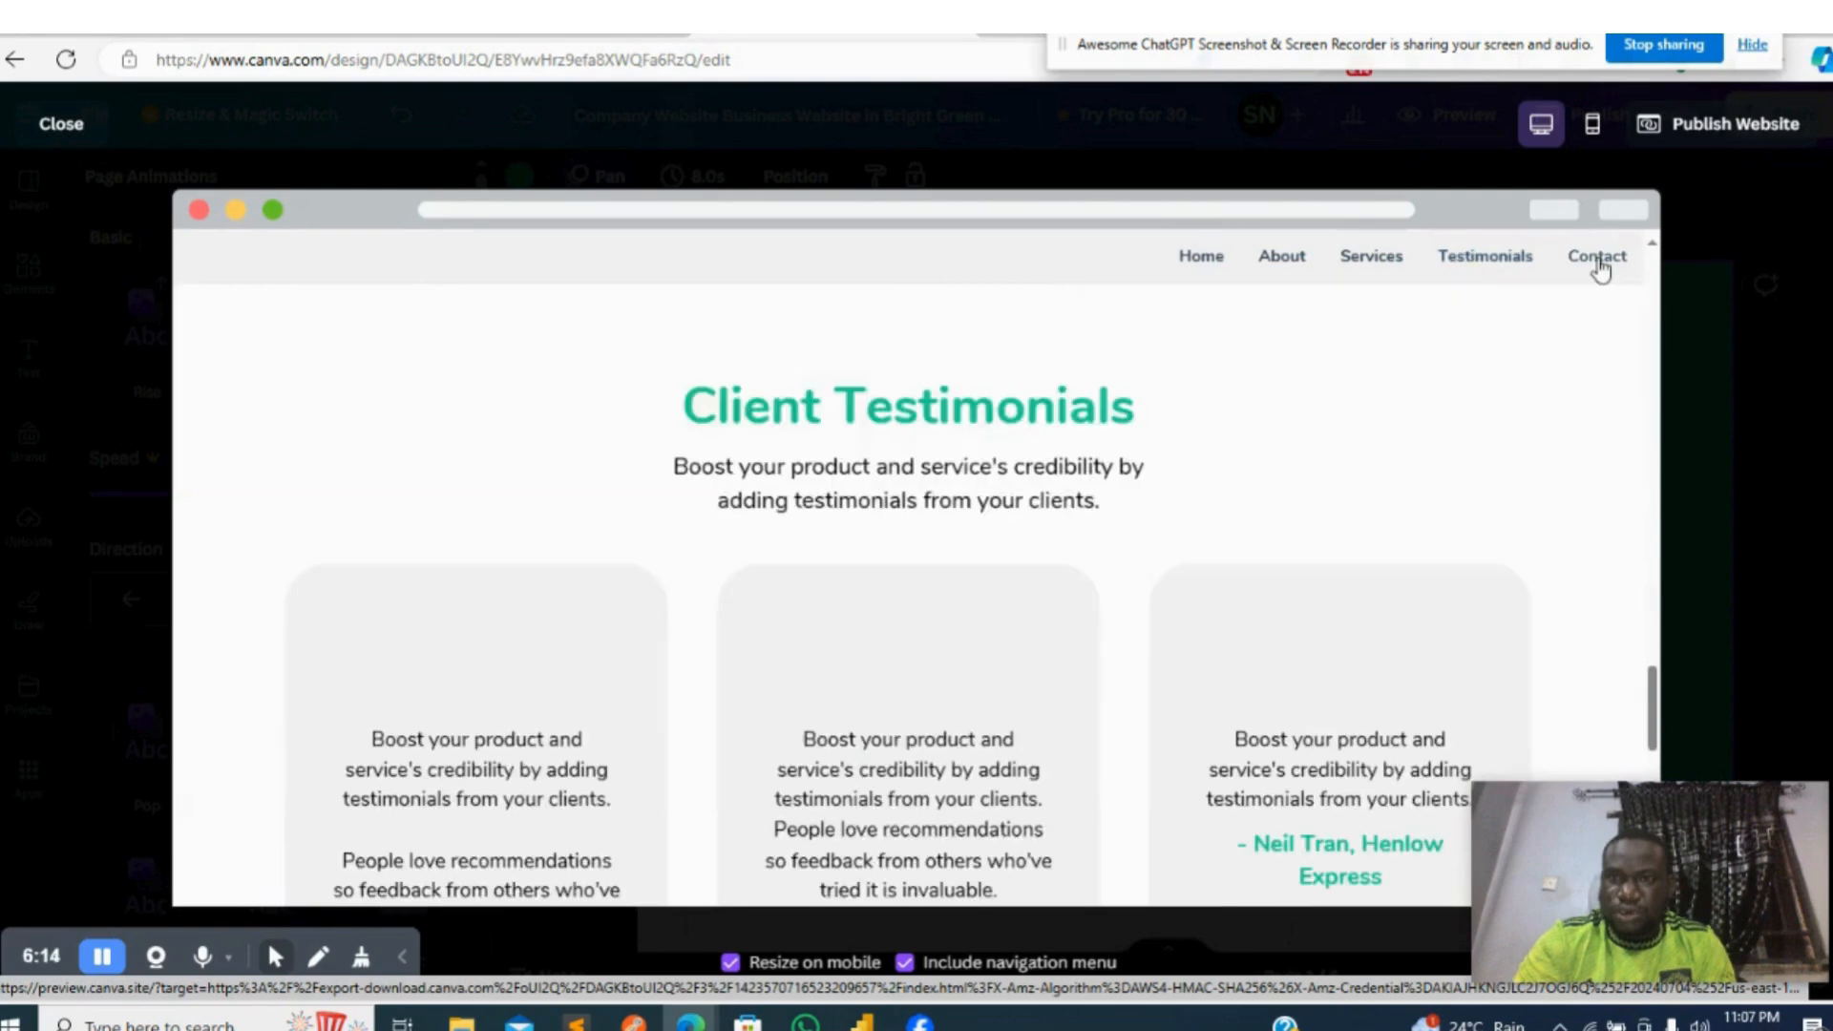
left_click(1596, 257)
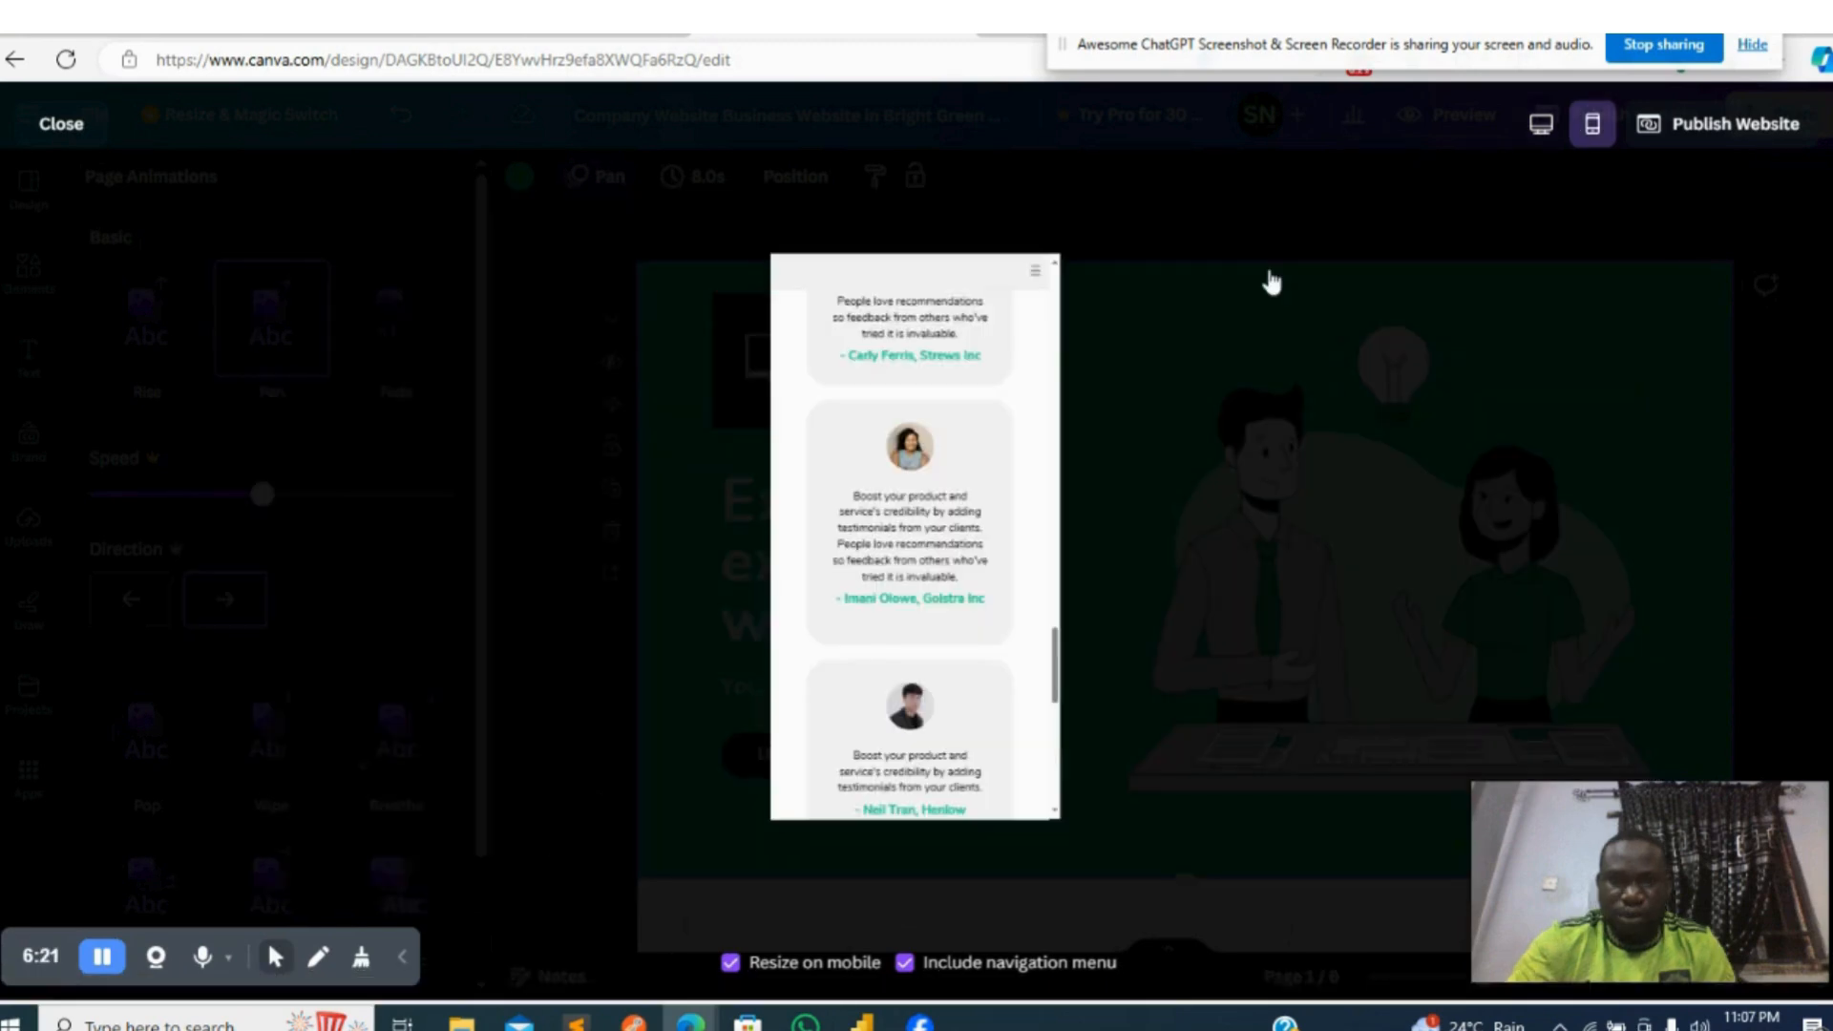
left_click_drag(1054, 656, 1053, 325)
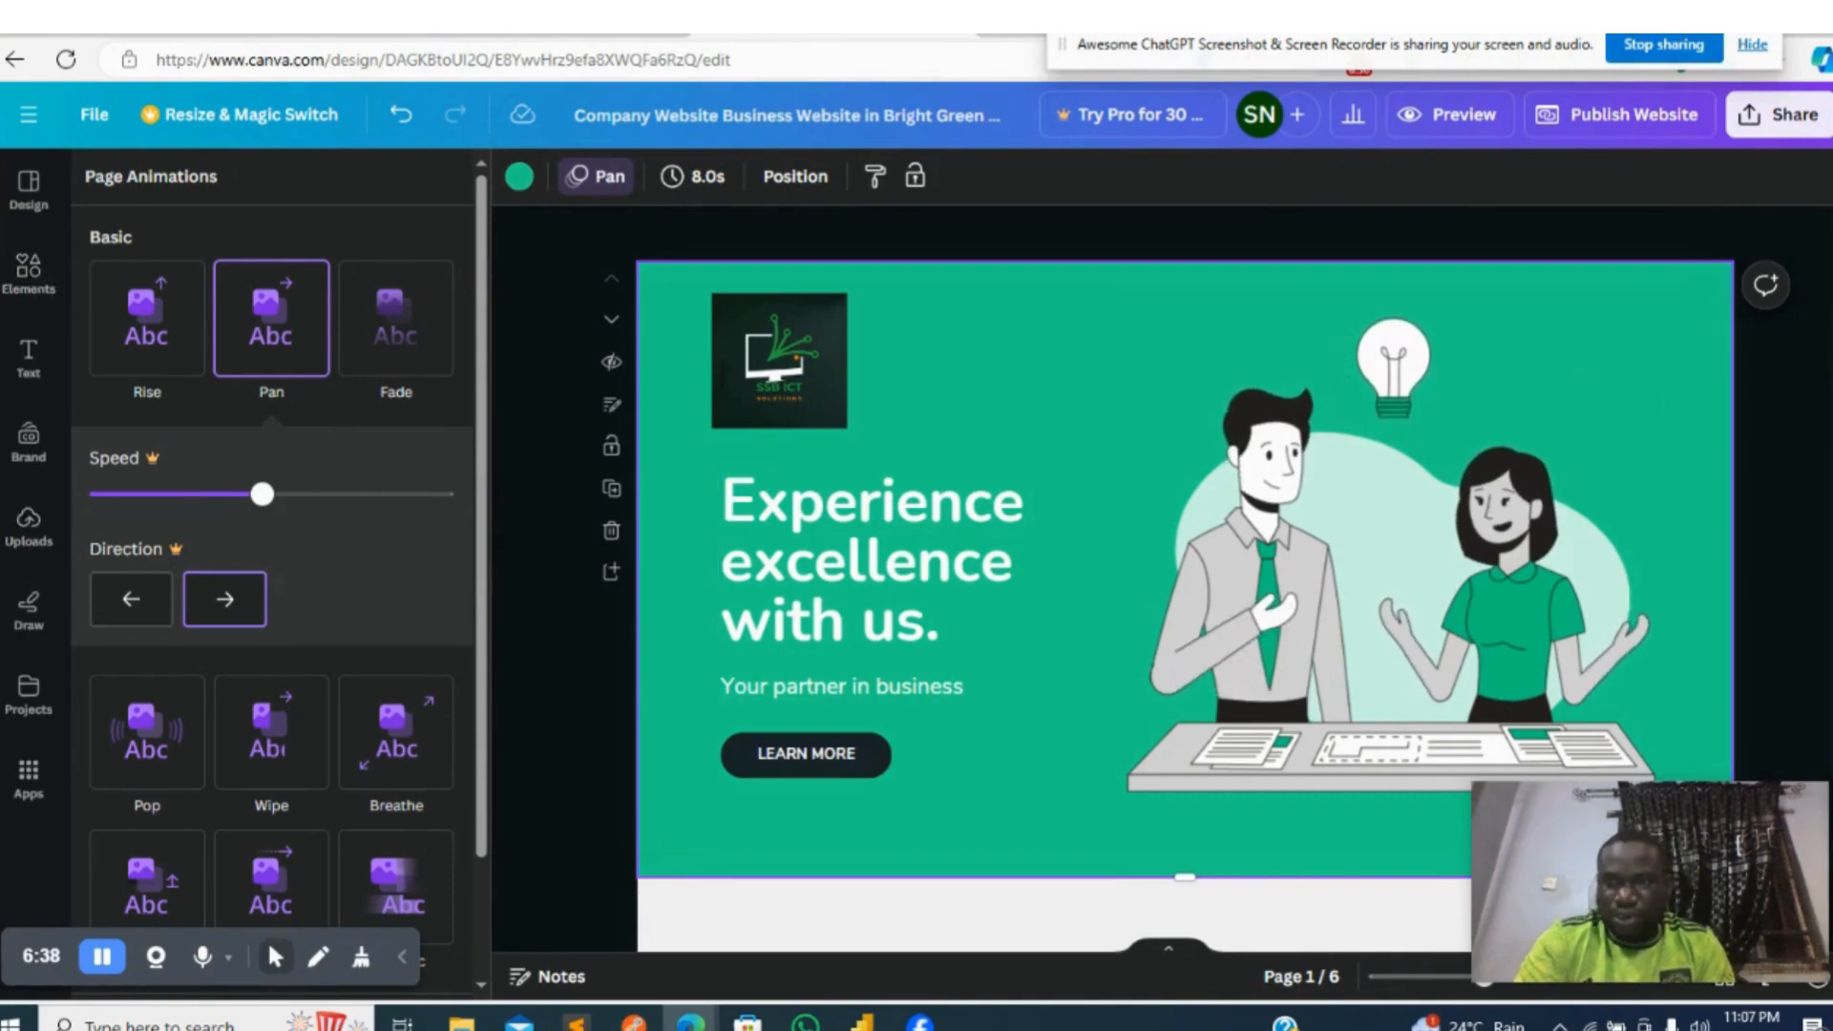
- Open the website publishing options and set the website URL to ssbictsolutions.my.canva.site
scroll(1184, 573, "down", 1)
scroll(1184, 573, "up", 1)
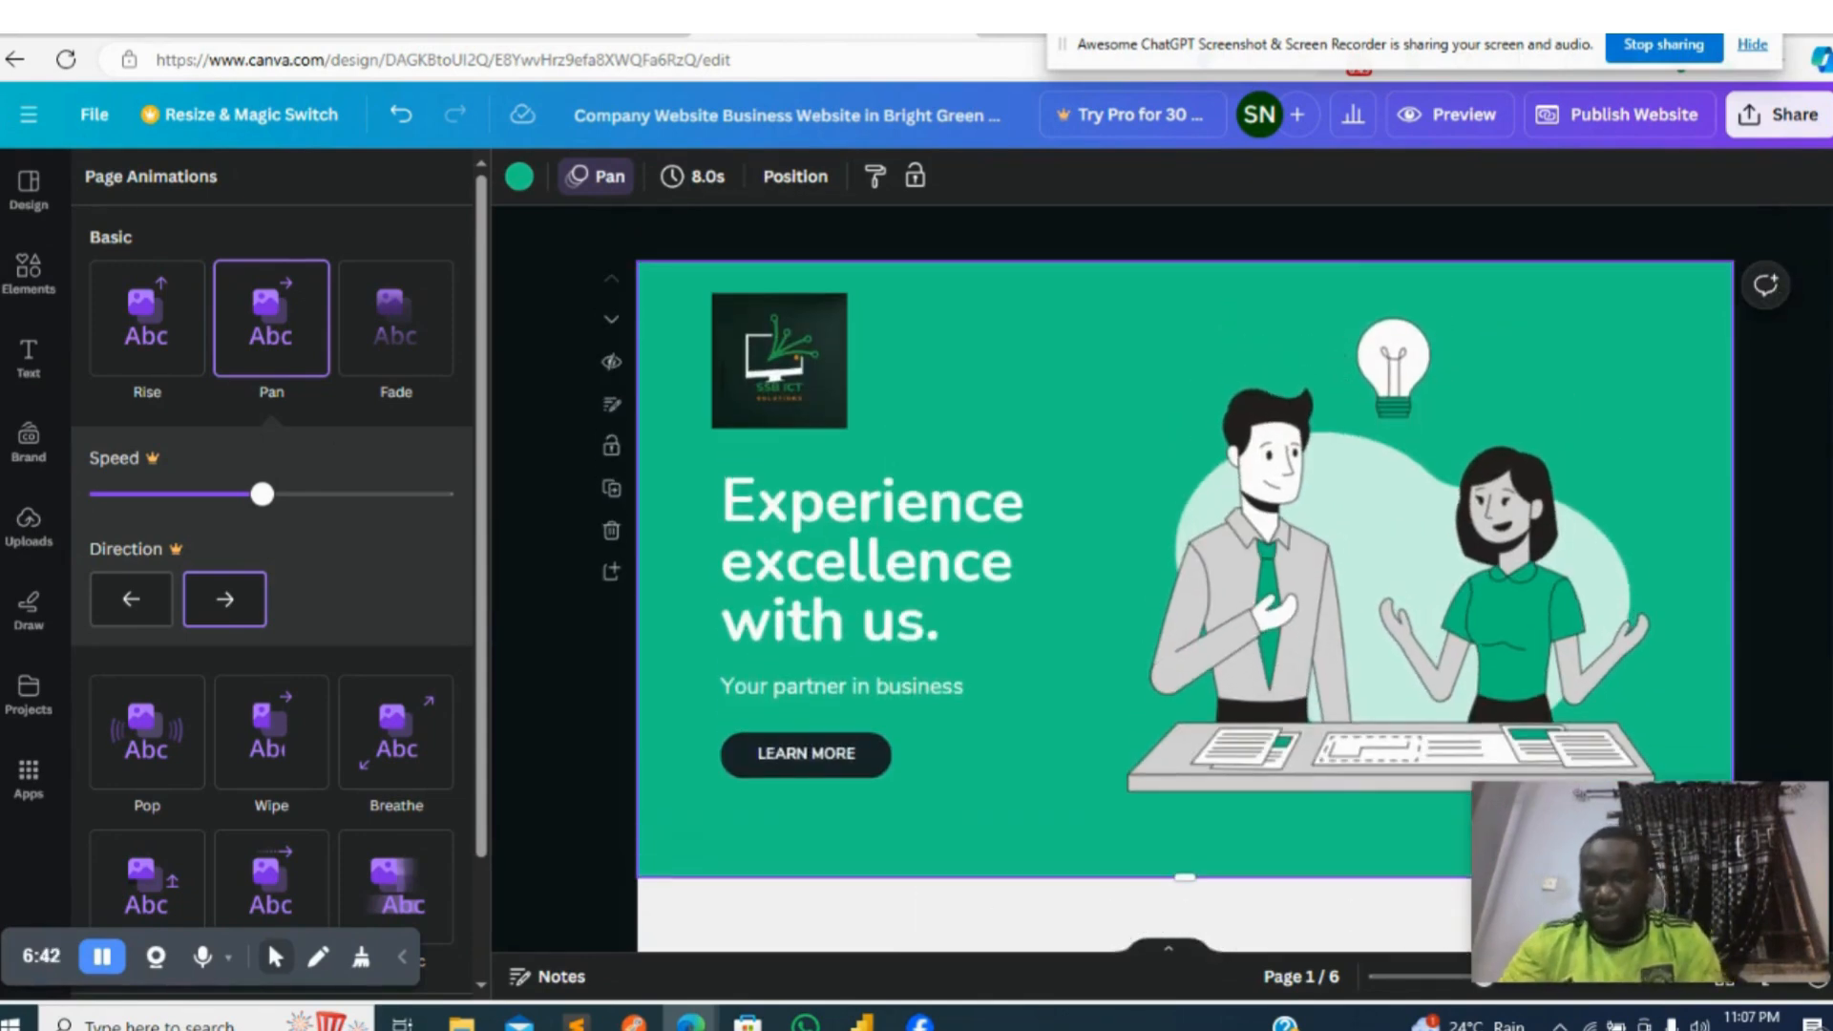
left_click(1601, 122)
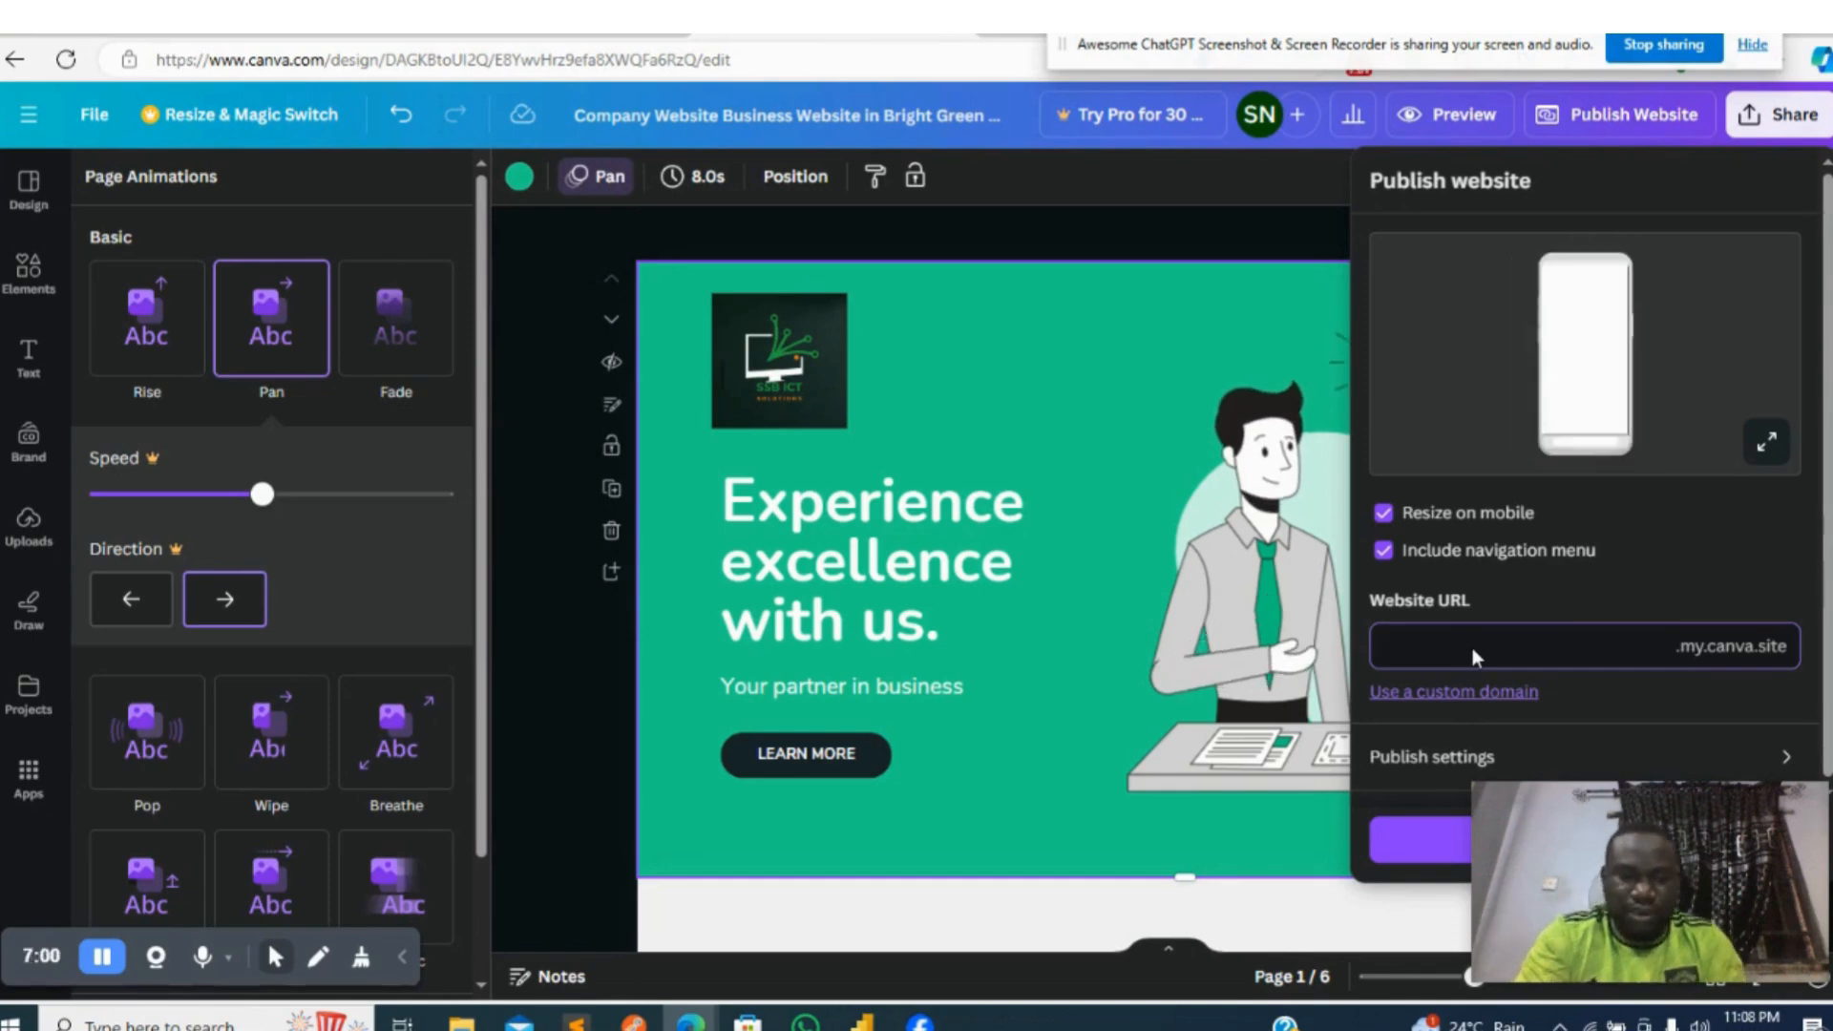
type("ss")
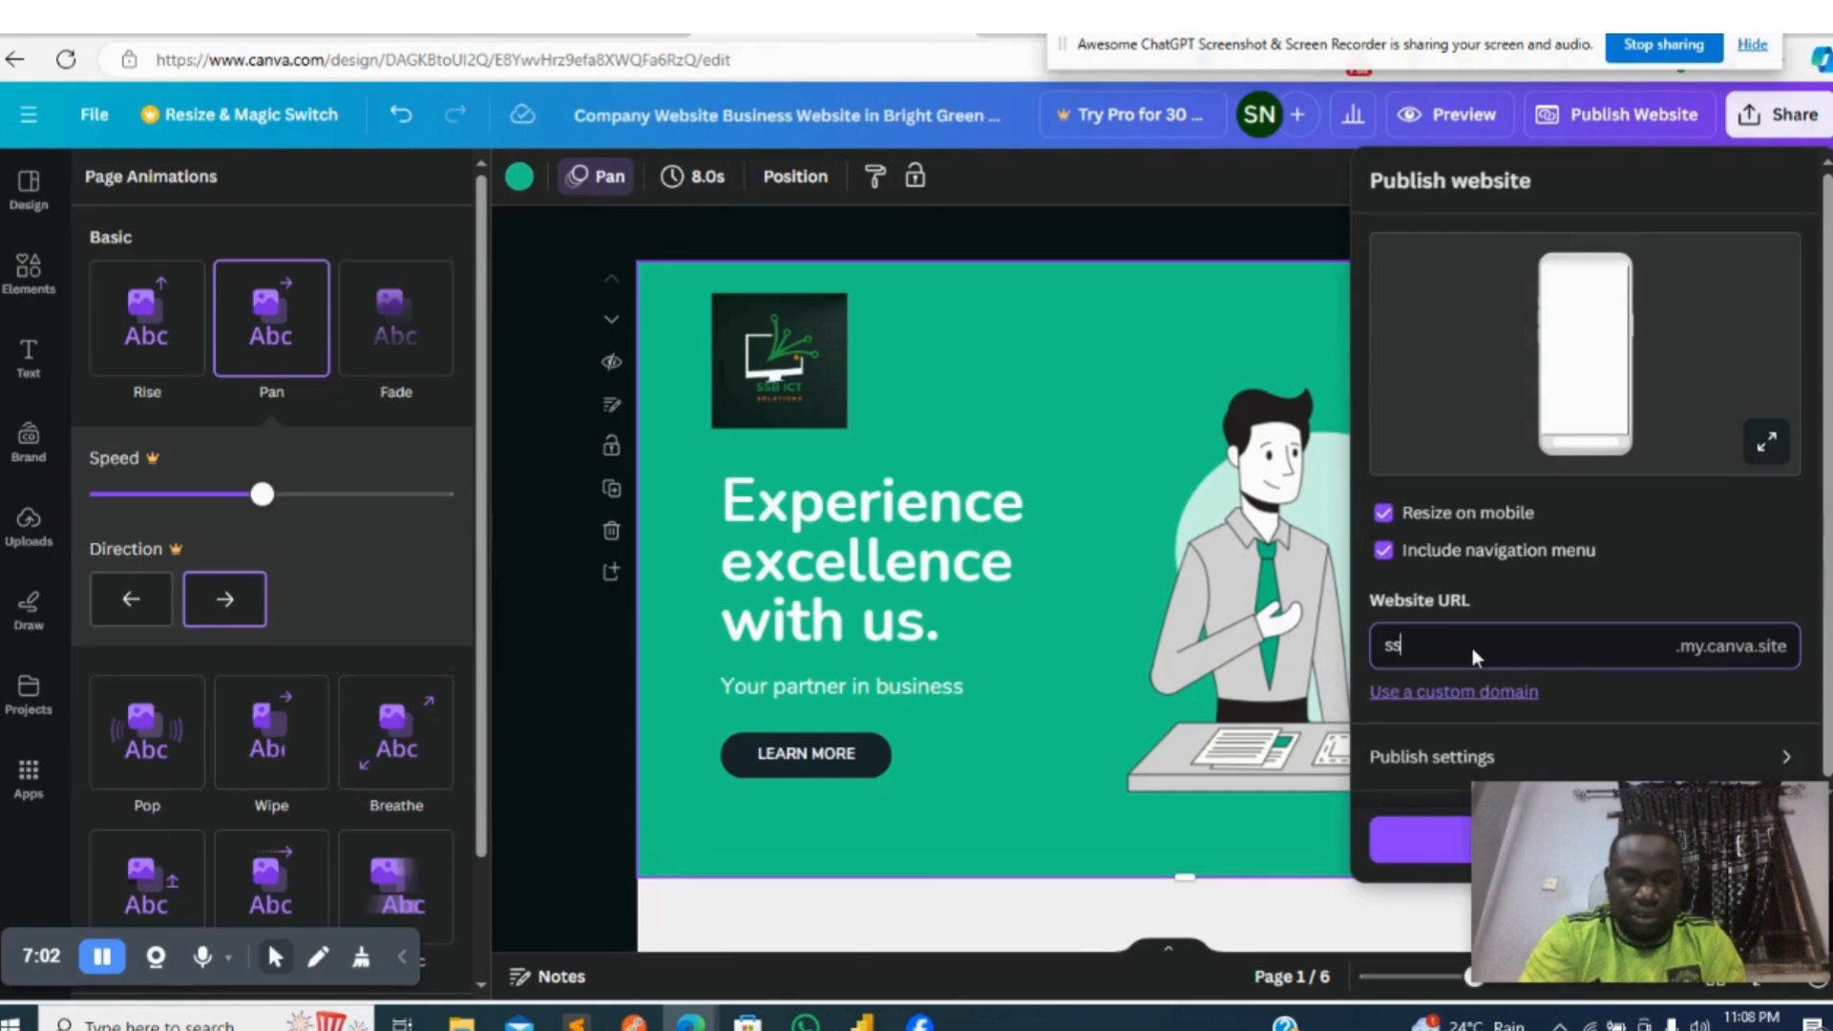
type("bictsolution")
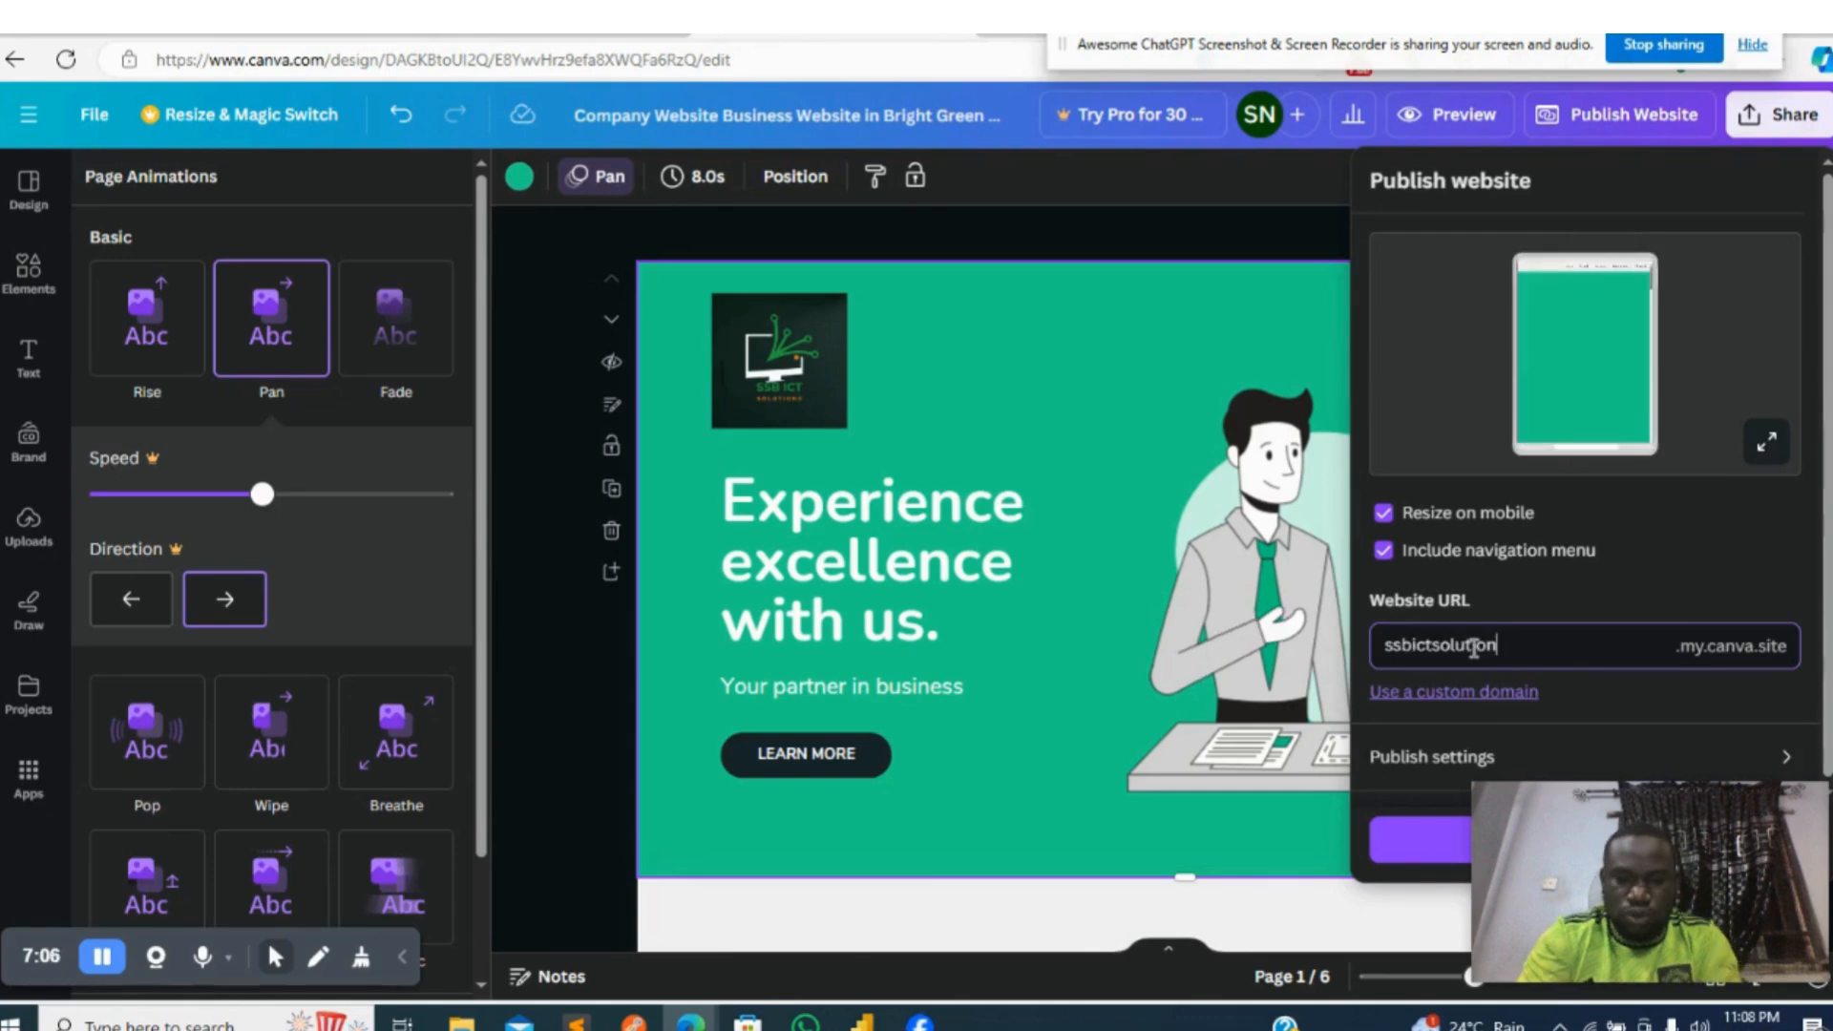
type("s")
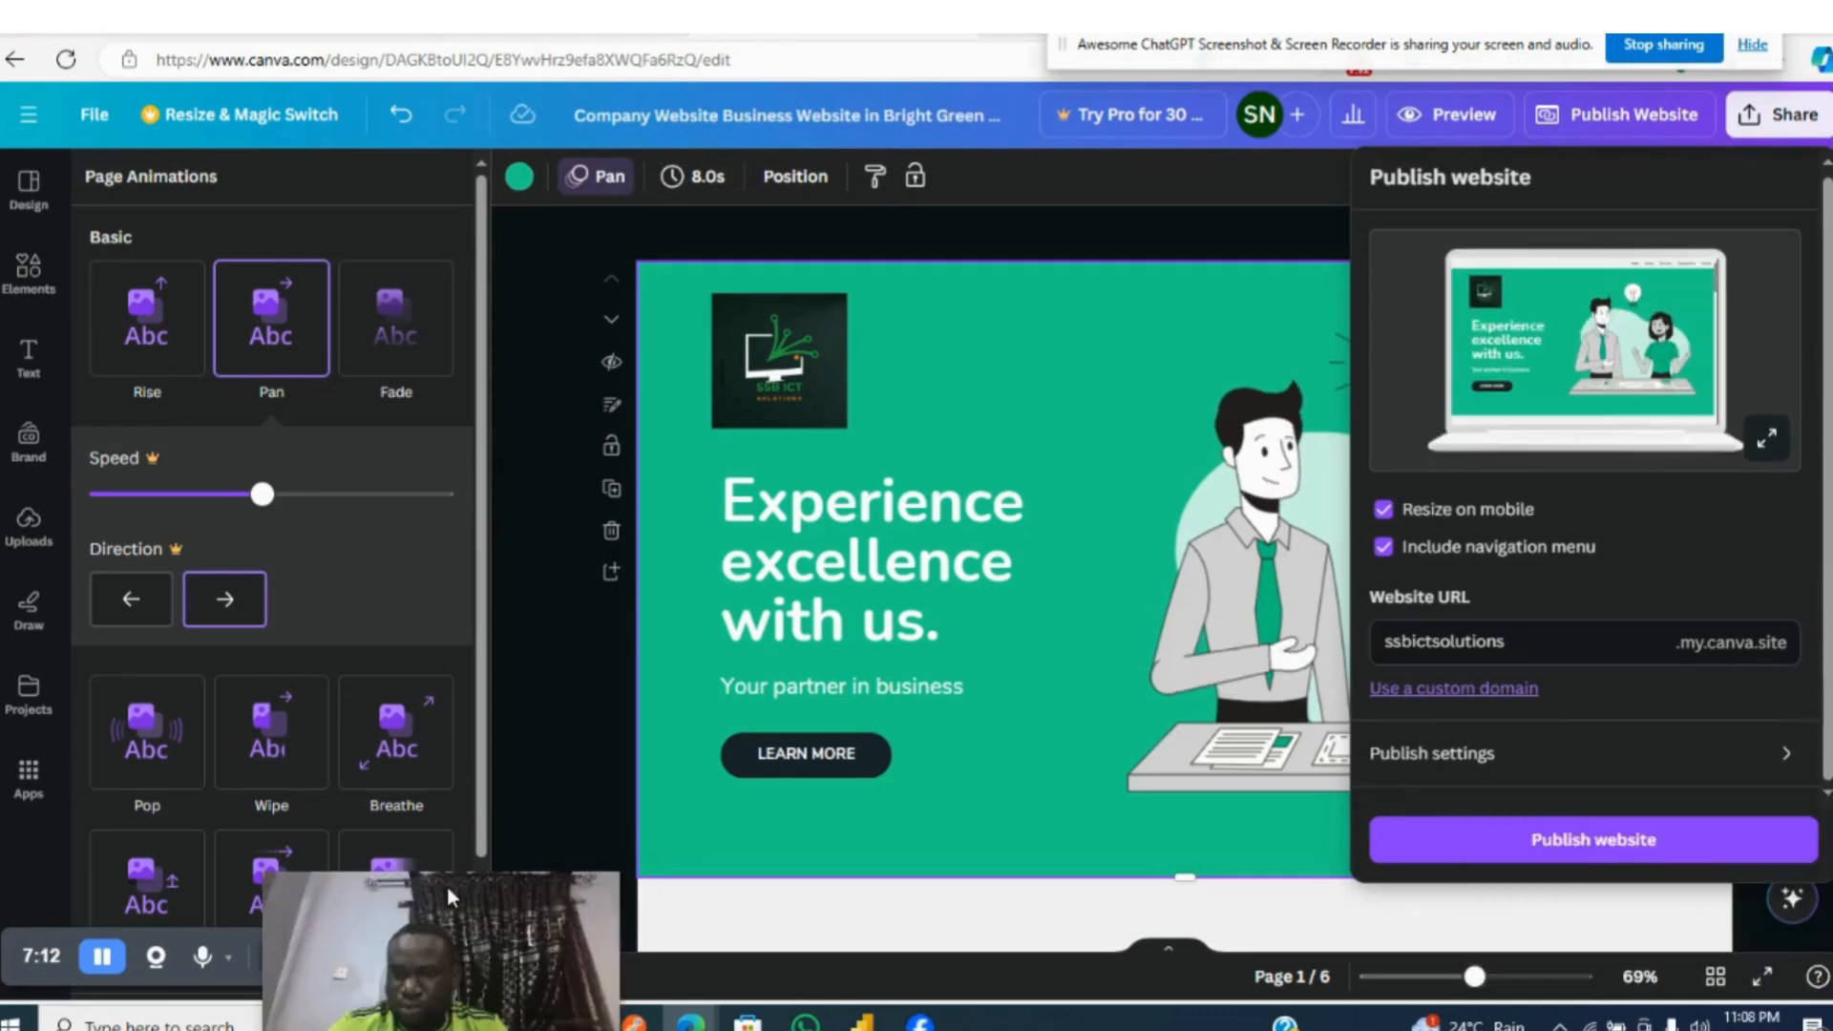
left_click_drag(447, 886, 221, 865)
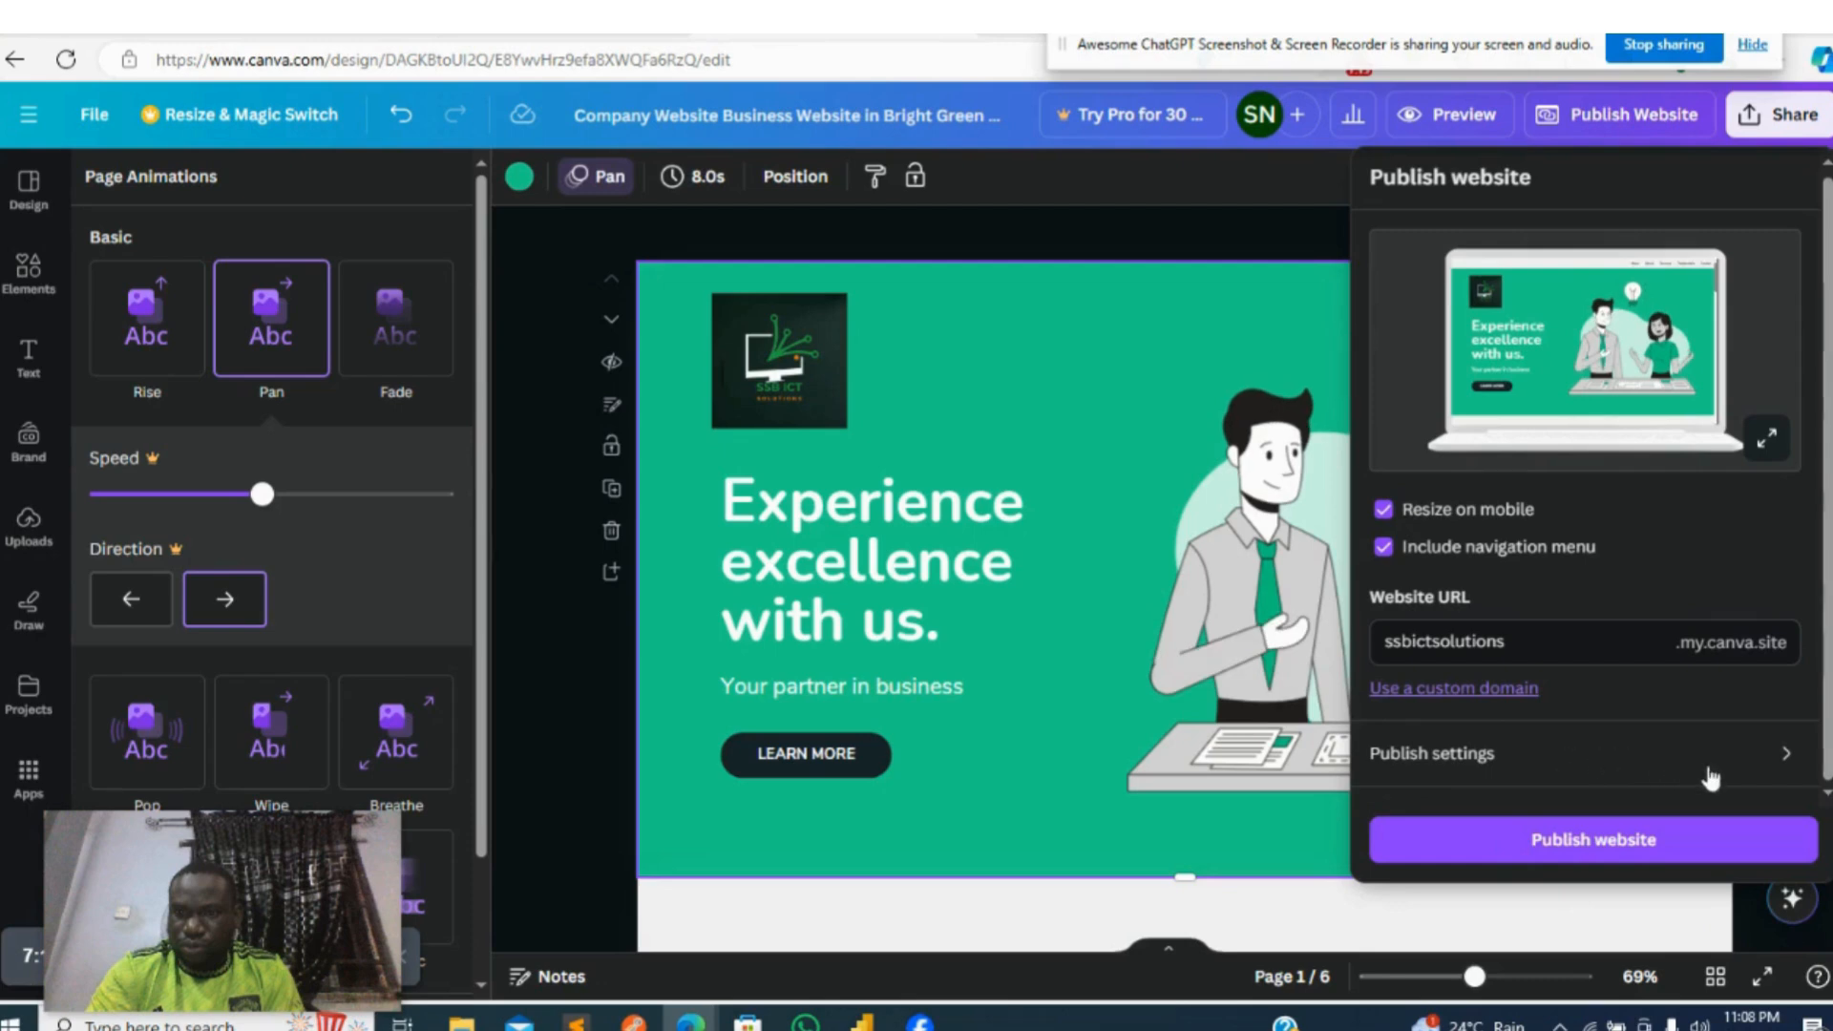
- Open the publish settings and replace the browser tab title with SSB ICT SOLUTIONS
left_click(1634, 754)
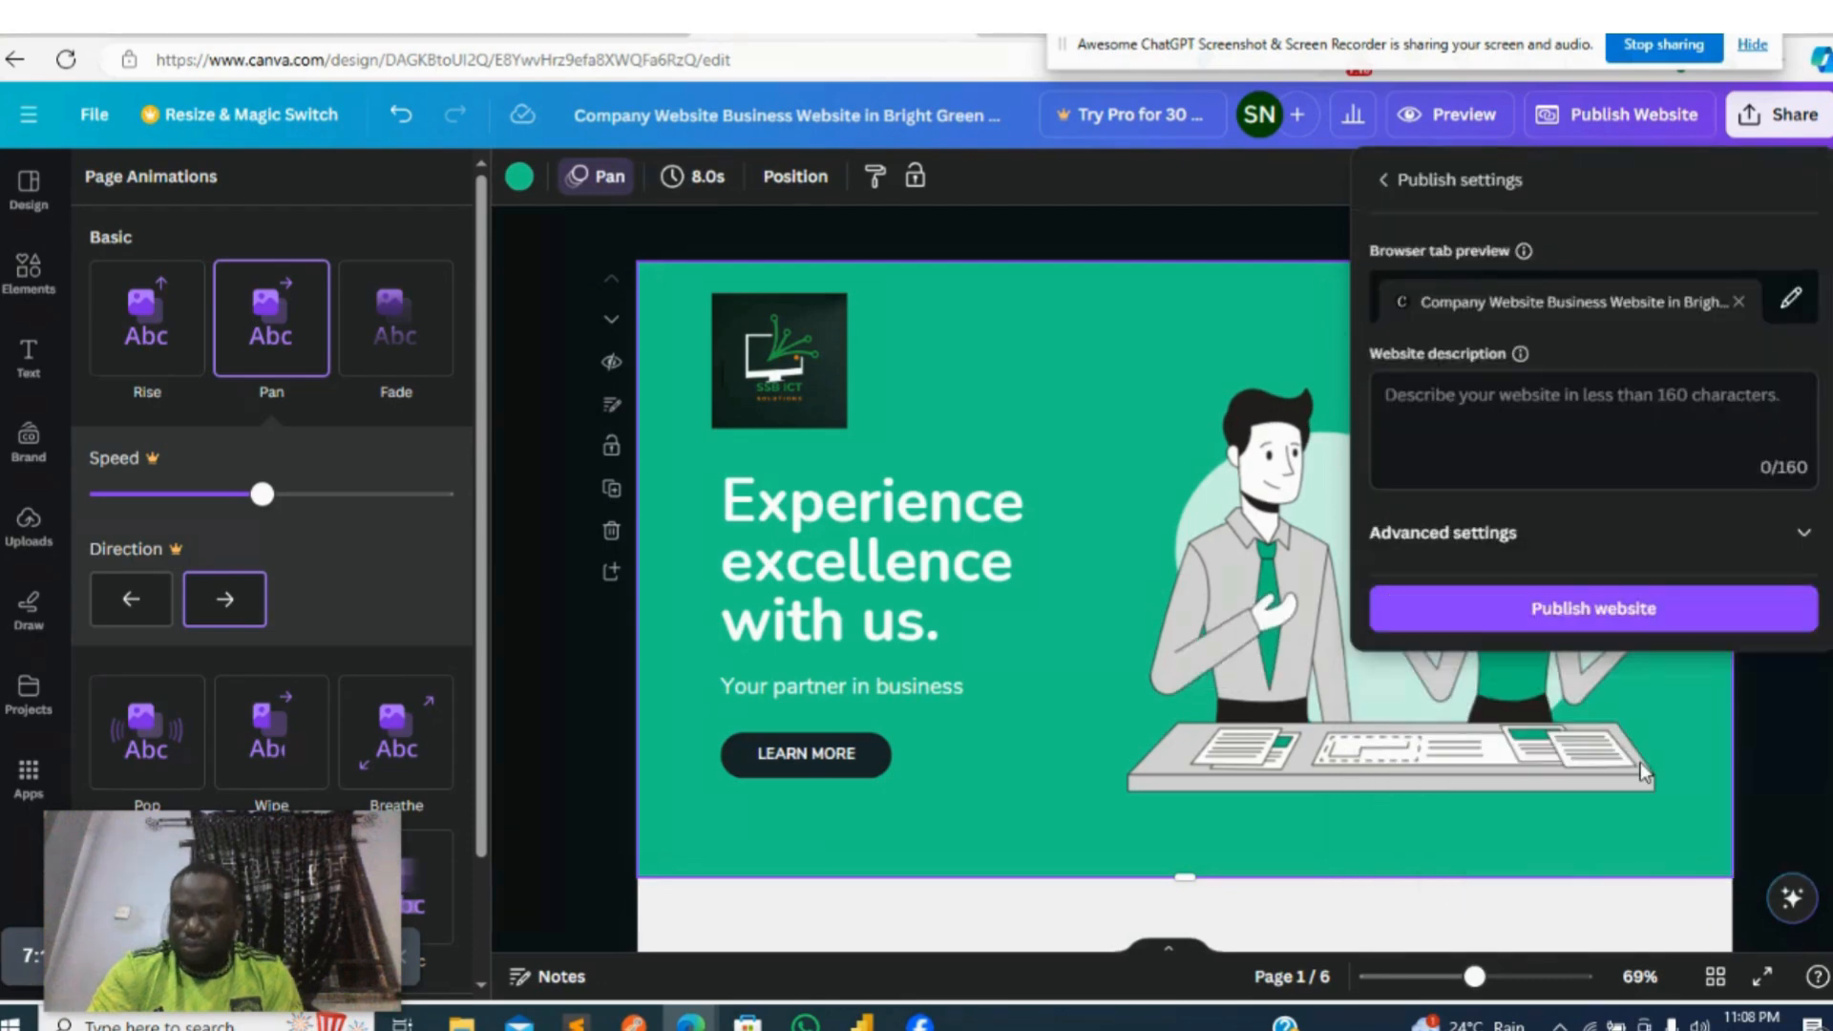
left_click(1494, 393)
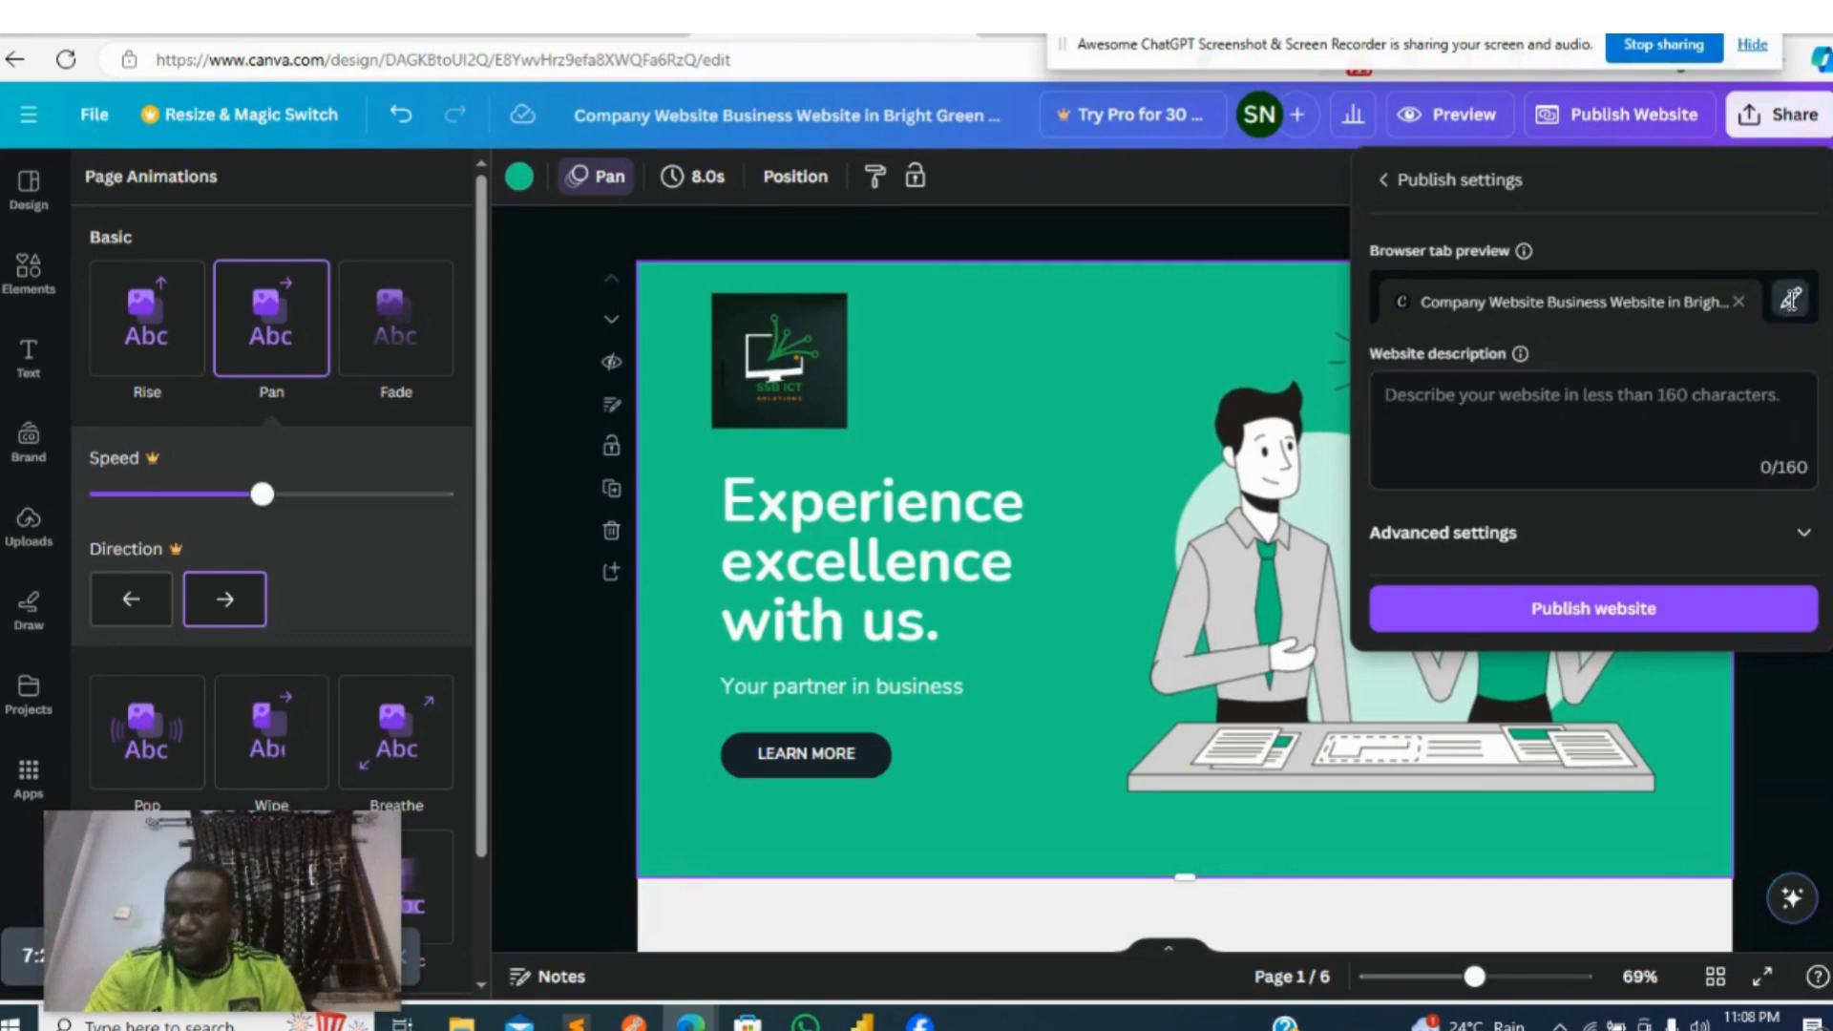
left_click(1791, 299)
key("BackSpace")
key("BackSpace")
key("BackSpace")
key("BackSpace")
key("BackSpace")
key("BackSpace")
key("BackSpace")
key("BackSpace")
key("BackSpace")
key("BackSpace")
key("BackSpace")
key("BackSpace")
key("BackSpace")
key("BackSpace")
key("BackSpace")
key("BackSpace")
key("BackSpace")
key("BackSpace")
key("BackSpace")
key("BackSpace")
key("BackSpace")
key("BackSpace")
key("BackSpace")
key("BackSpace")
key("BackSpace")
key("BackSpace")
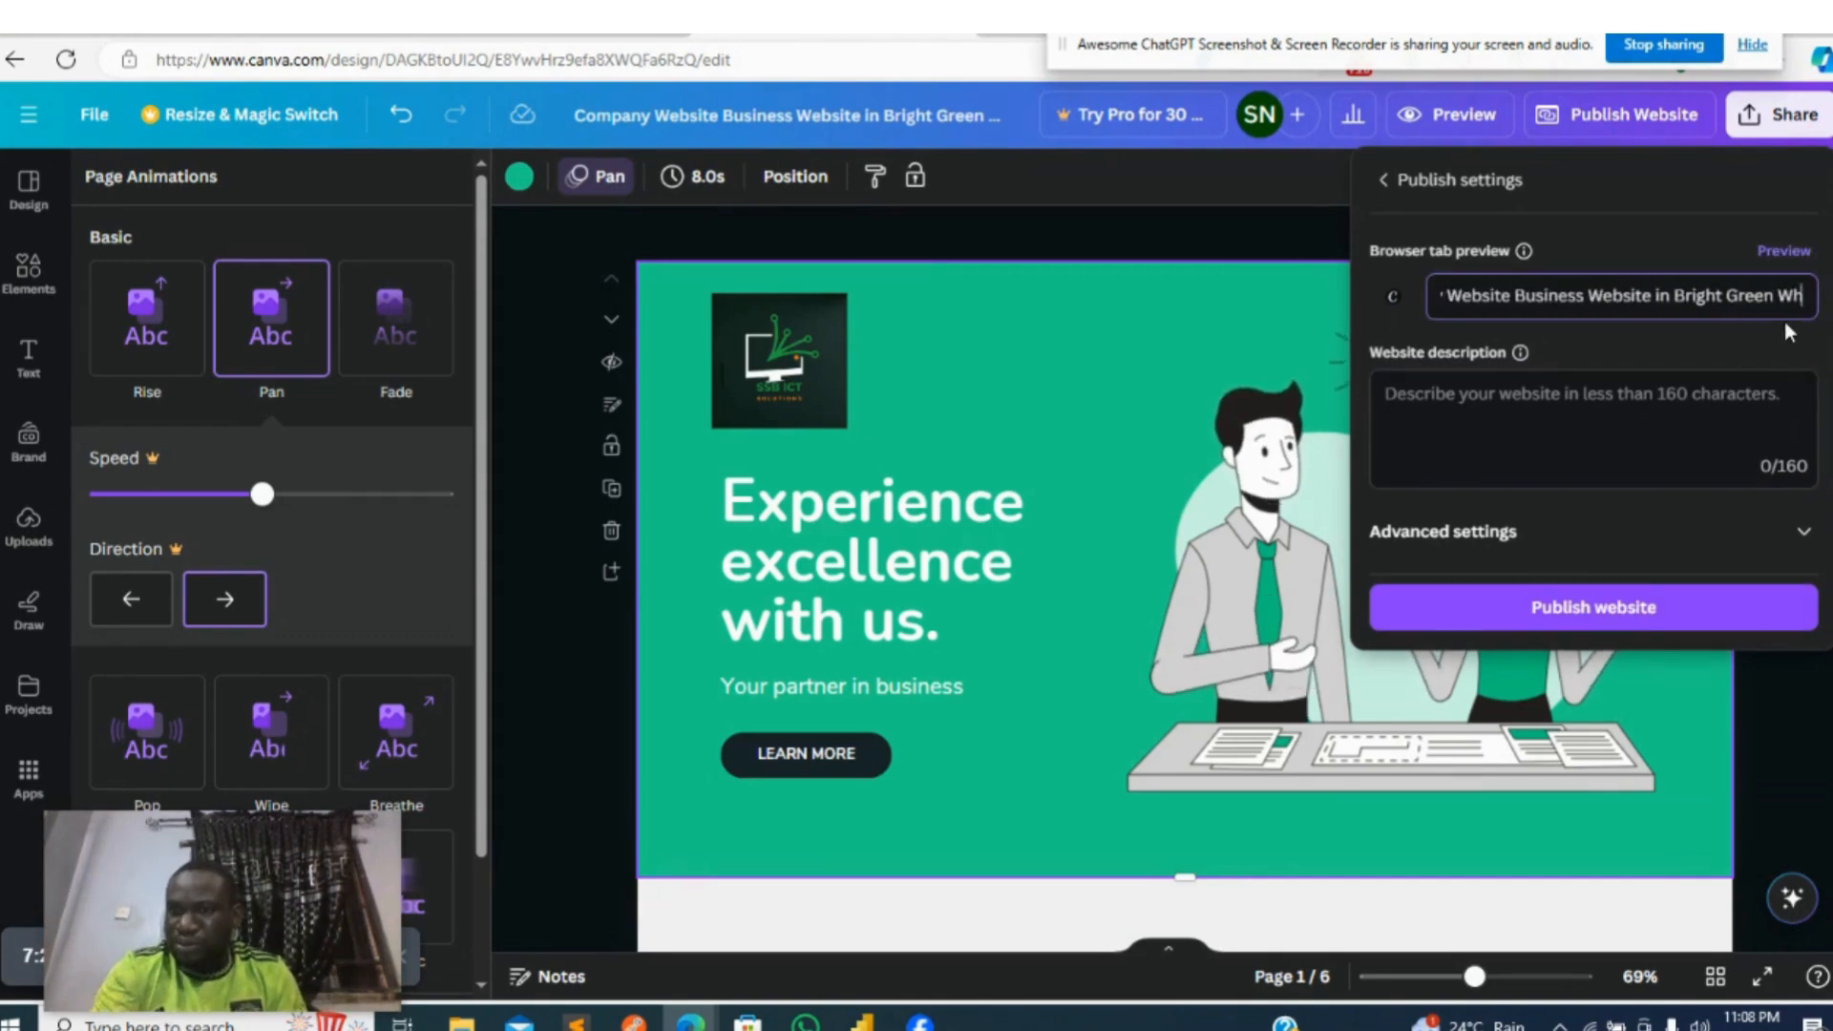
key("BackSpace")
key("BackSpace")
key("BackSpace")
key("BackSpace")
key("BackSpace")
key("BackSpace")
key("BackSpace")
key("BackSpace")
key("BackSpace")
key("BackSpace")
key("BackSpace")
key("BackSpace")
key("BackSpace")
key("BackSpace")
key("BackSpace")
key("BackSpace")
key("BackSpace")
key("BackSpace")
key("BackSpace")
key("BackSpace")
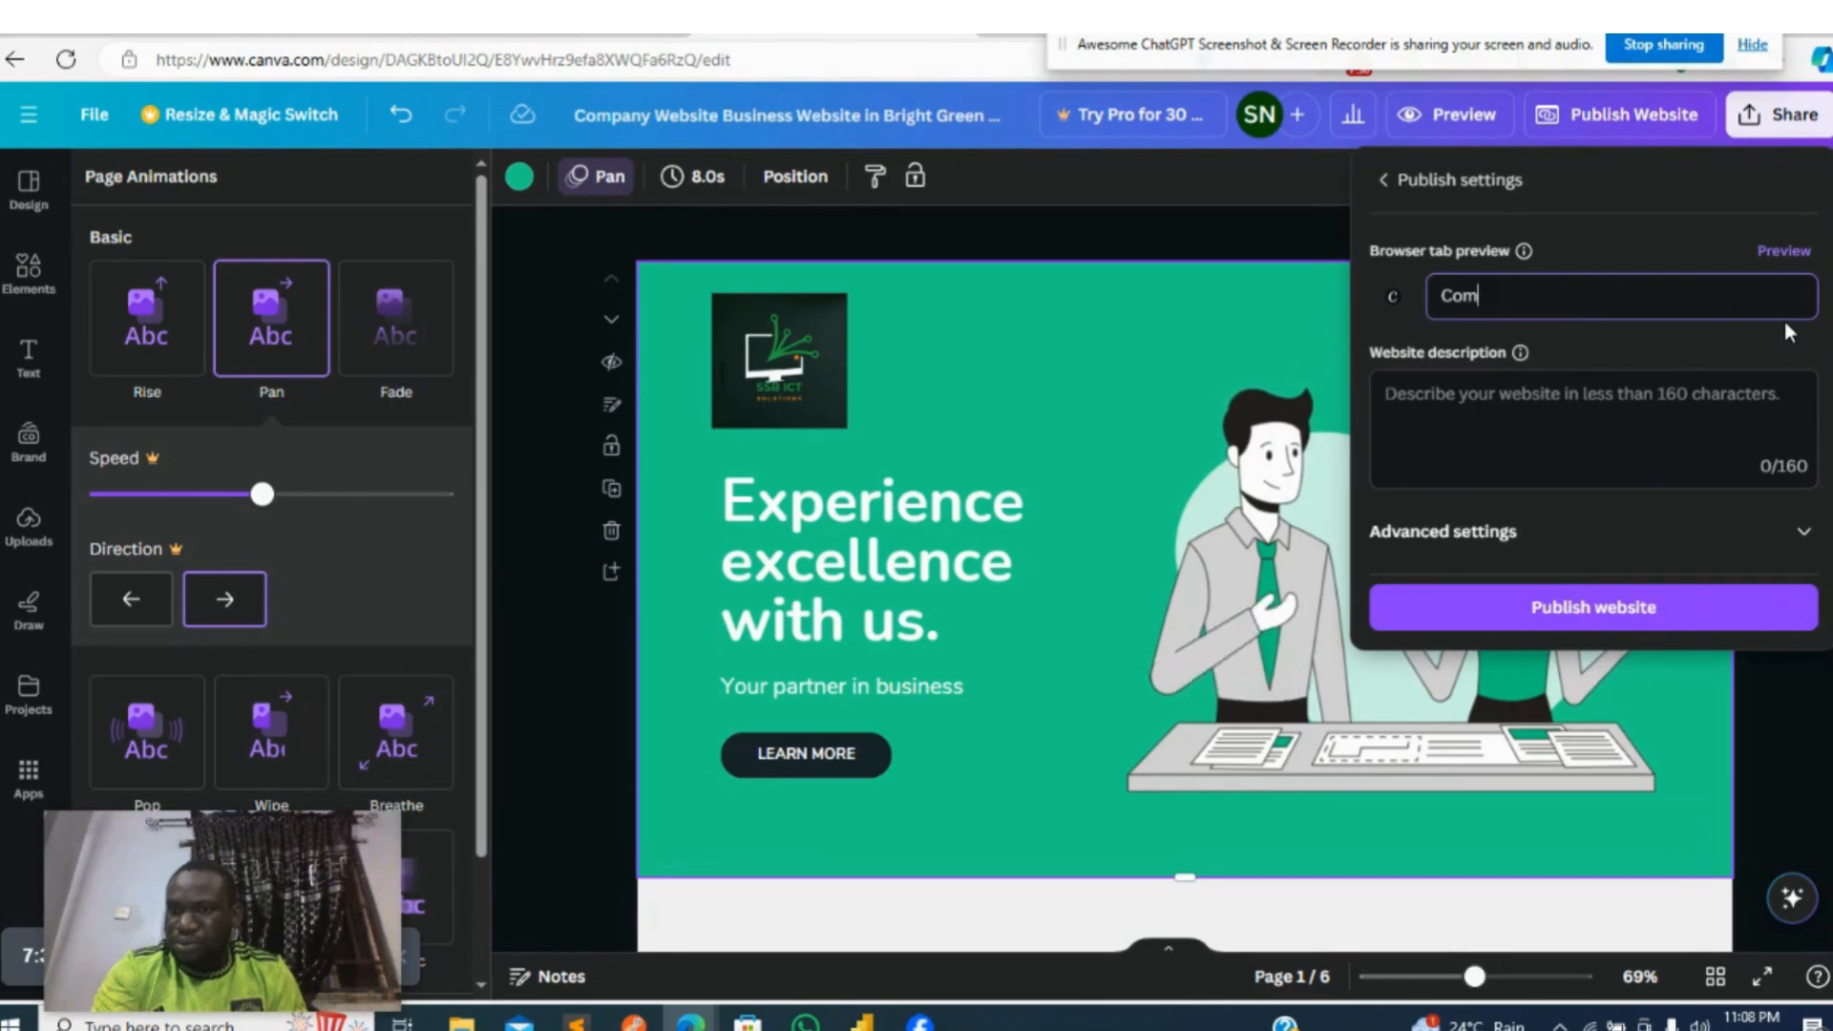
type("S")
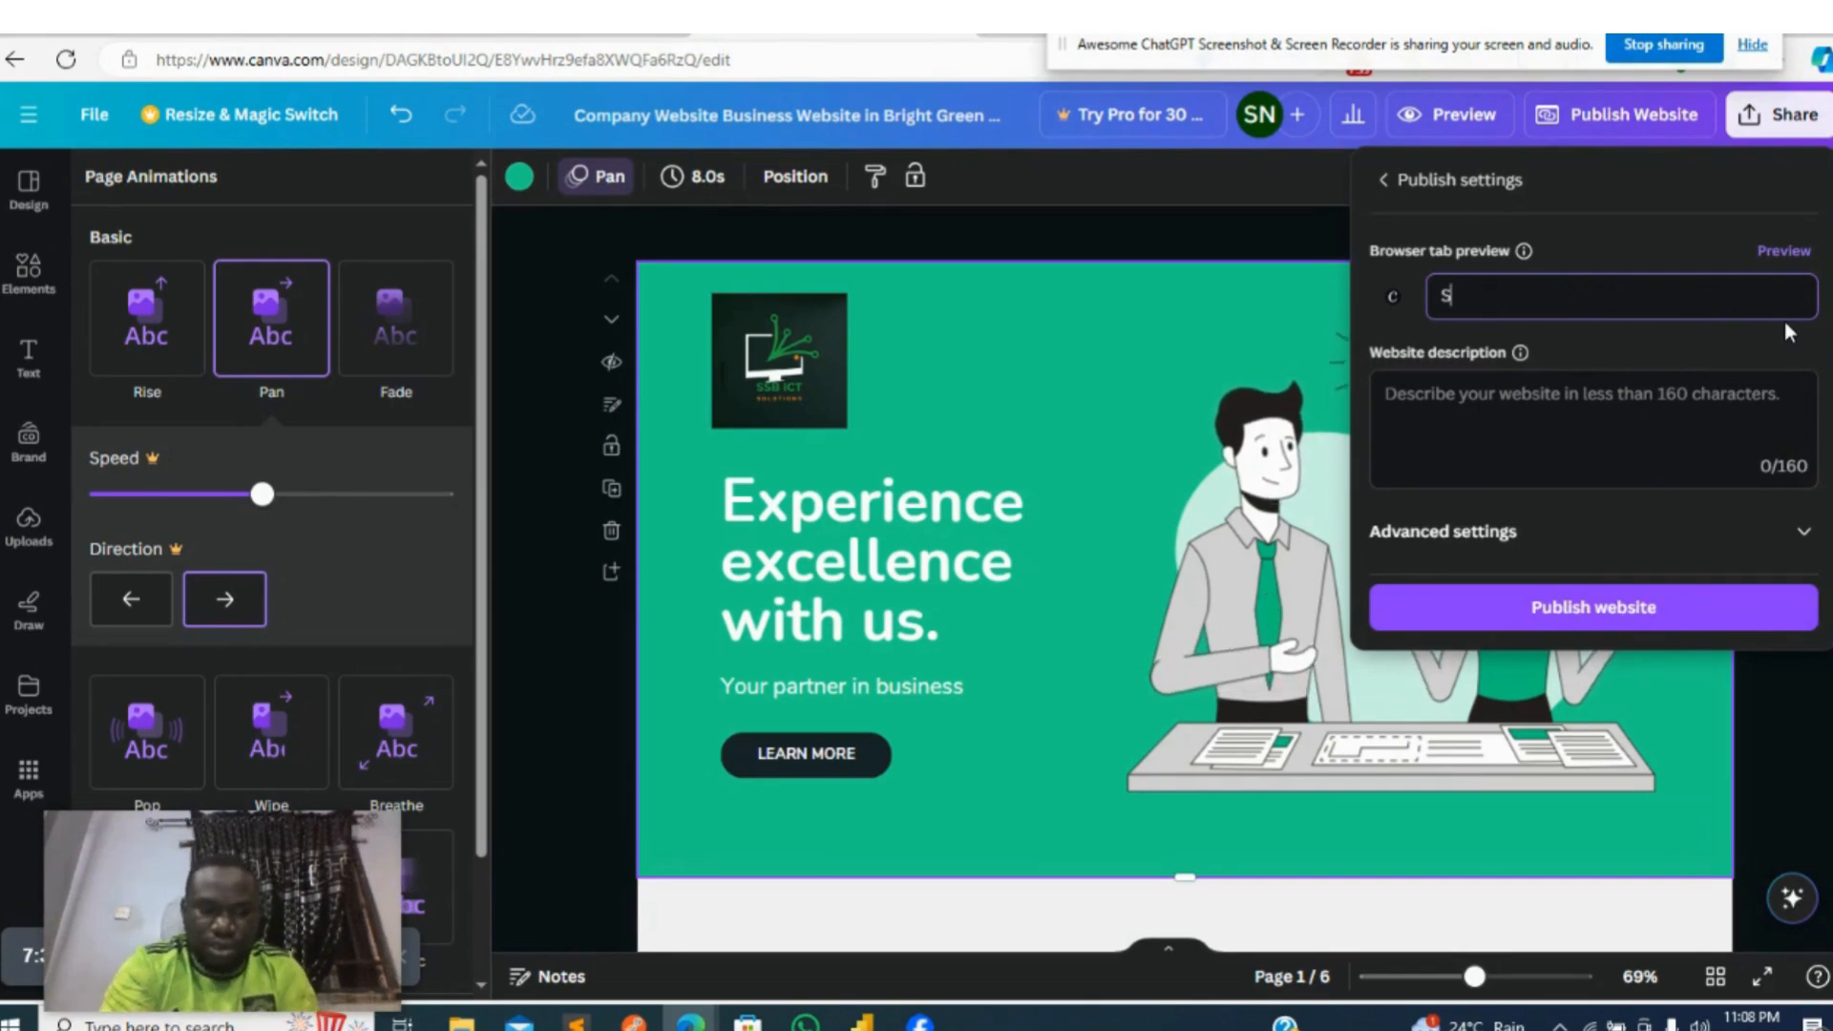
type("SB ICT")
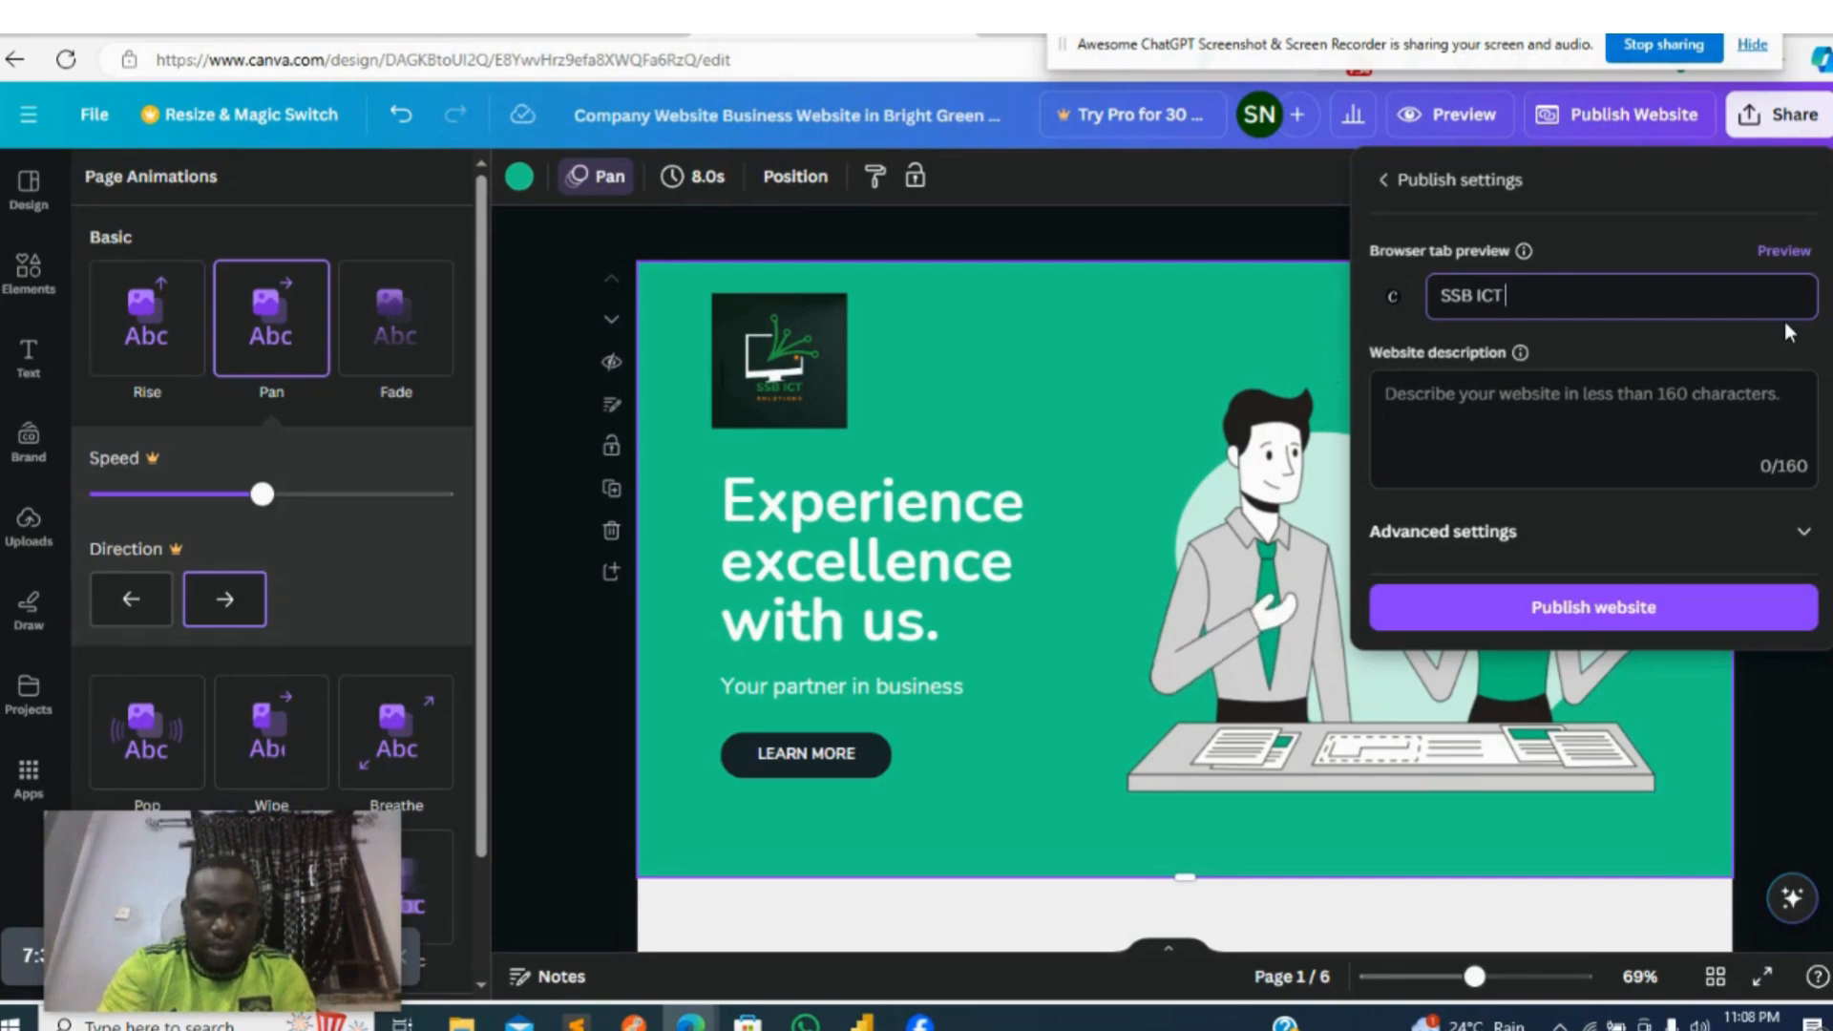
type(" SOLUTIONS")
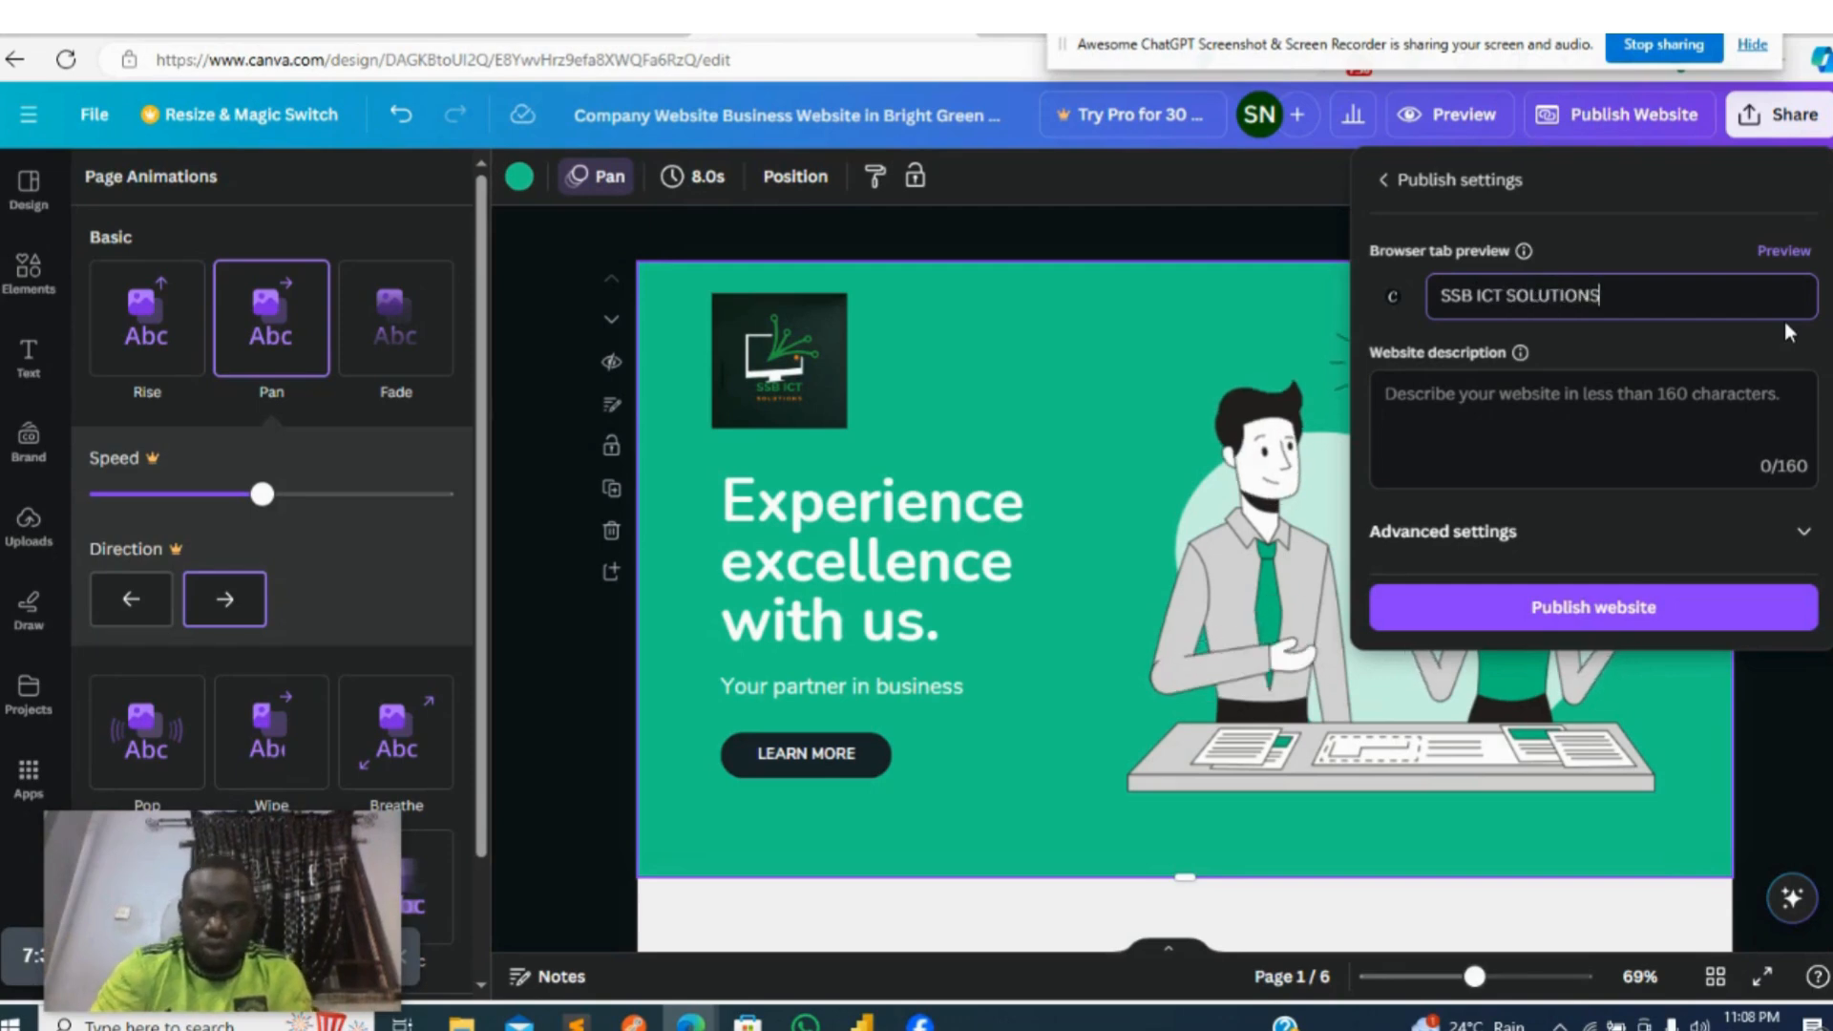
- Enter the website description "No. 1 ICT solutions in Nigeria" and publish the website
left_click(1590, 394)
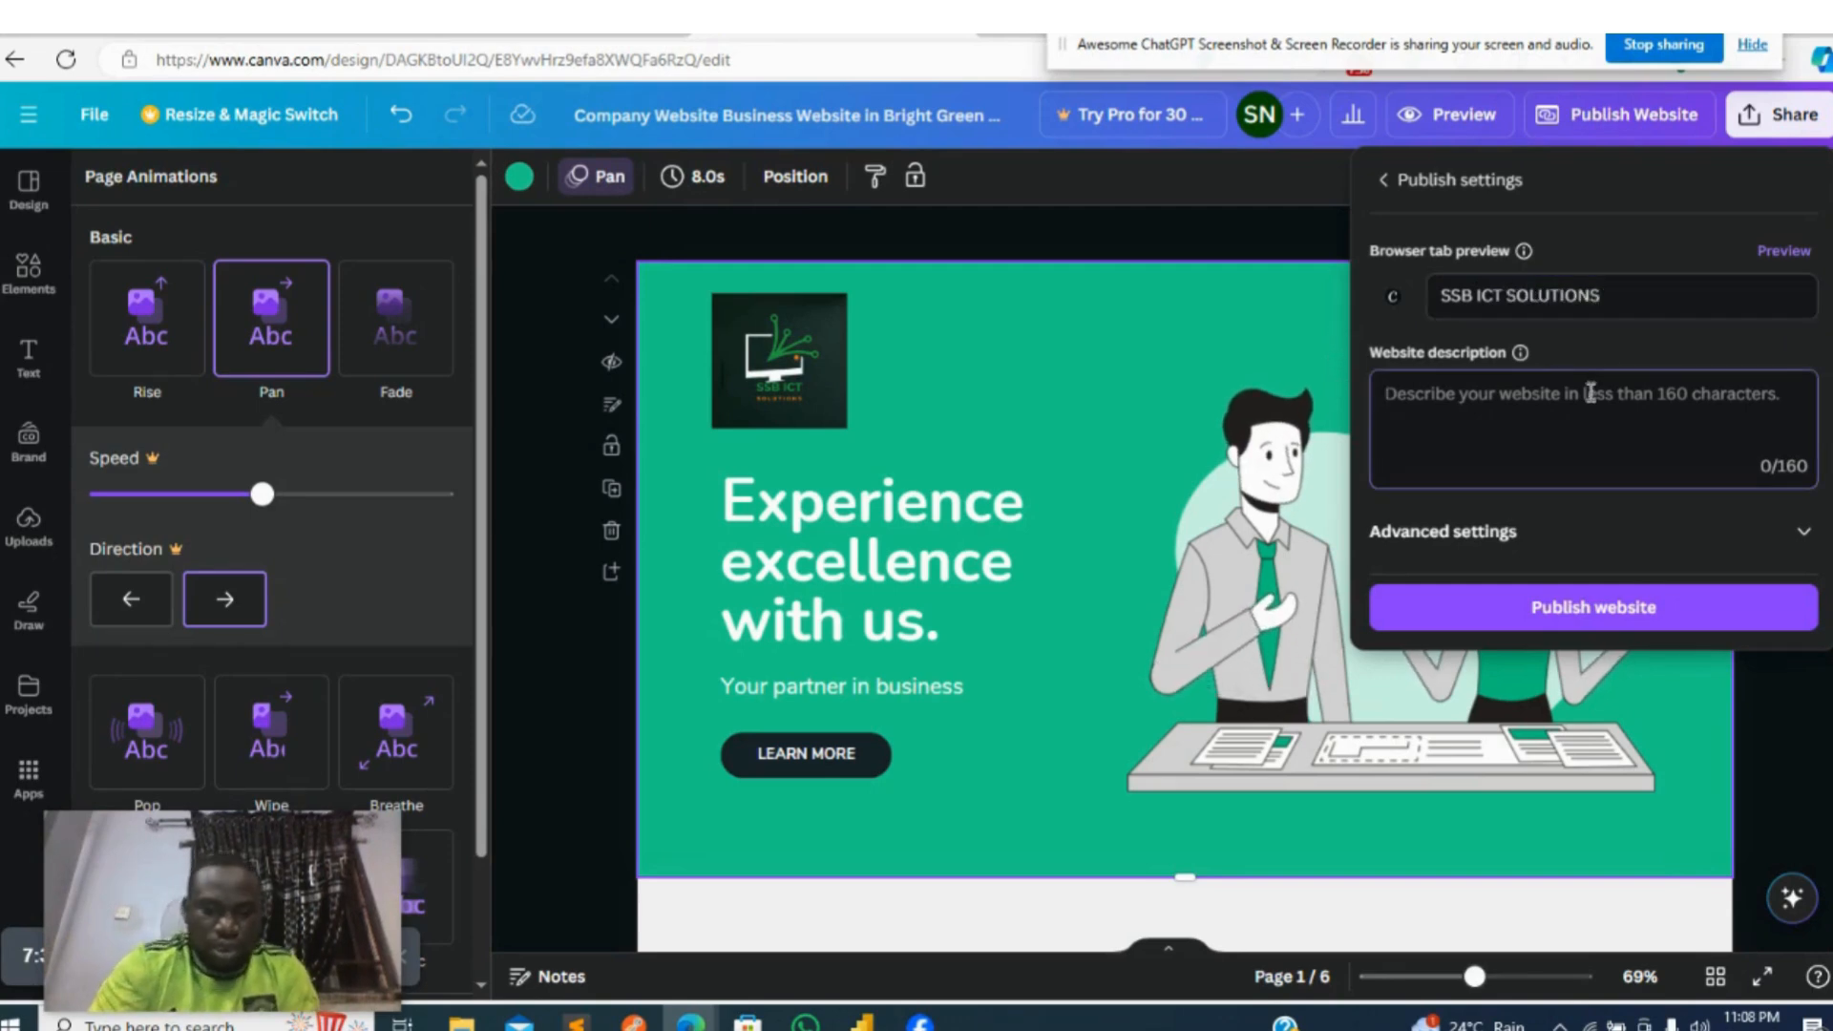
type("No. 1 ")
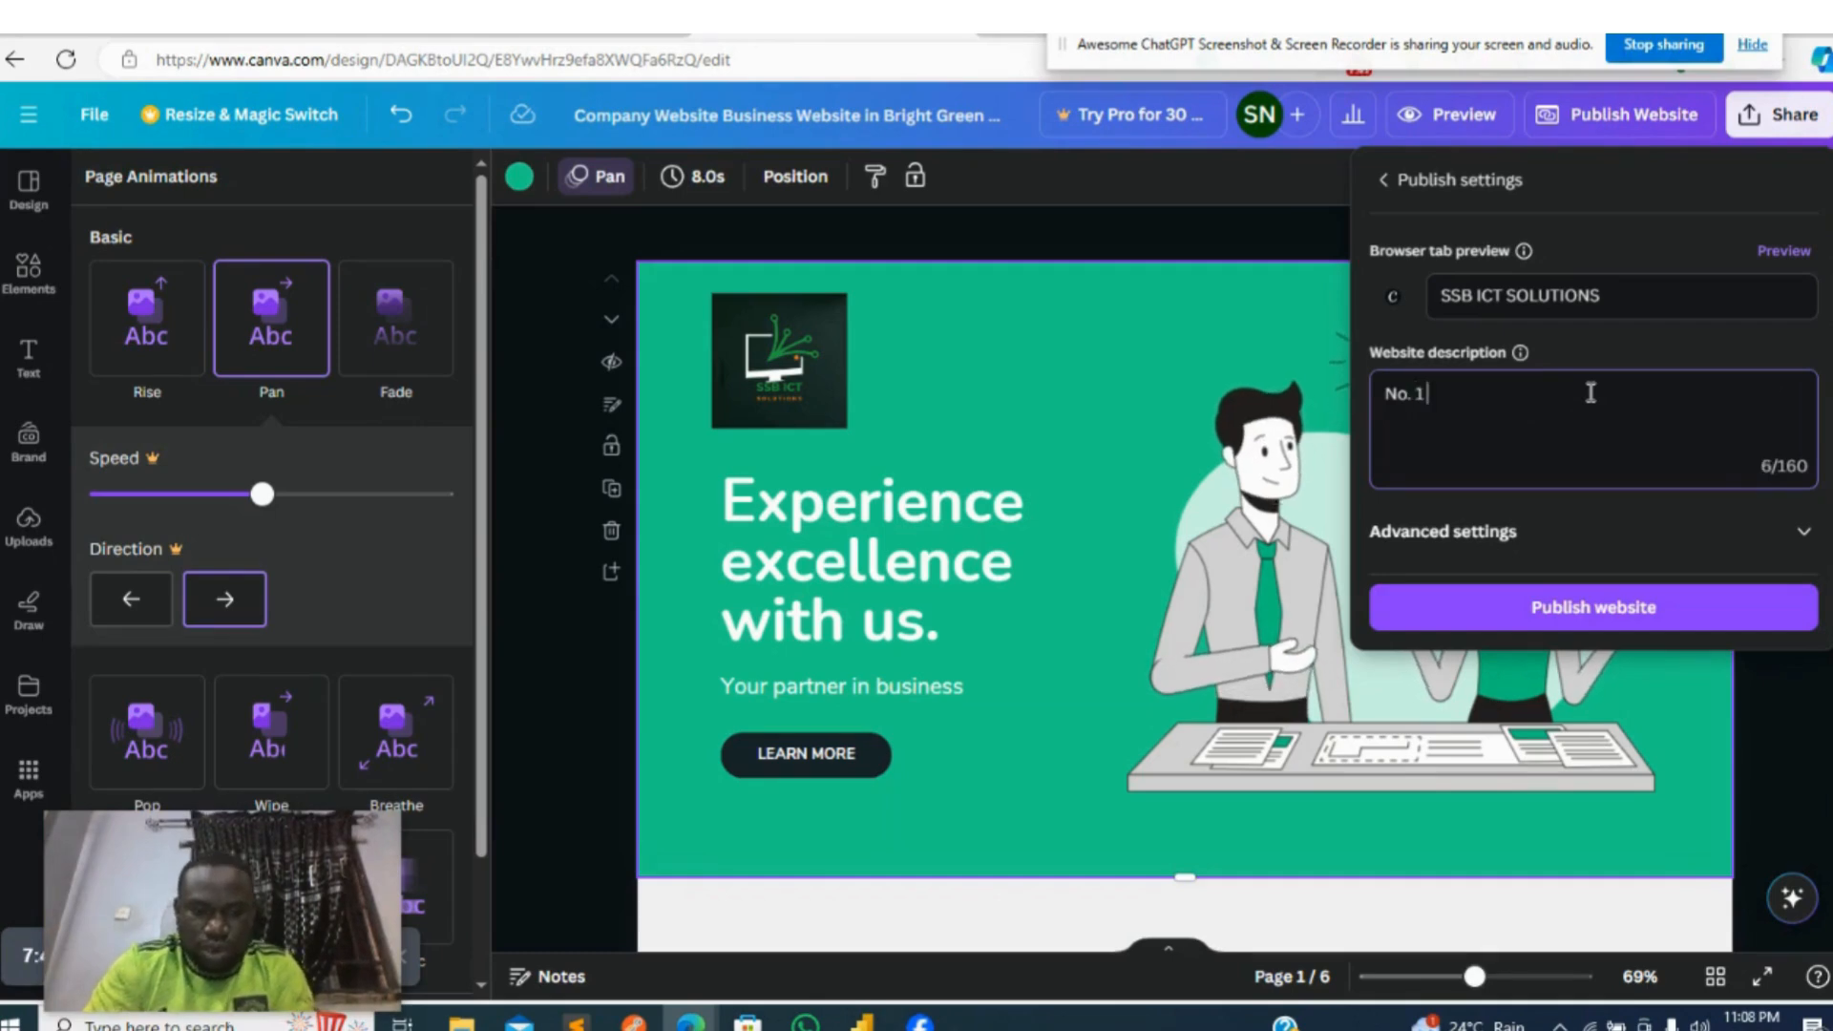
type("ICT ")
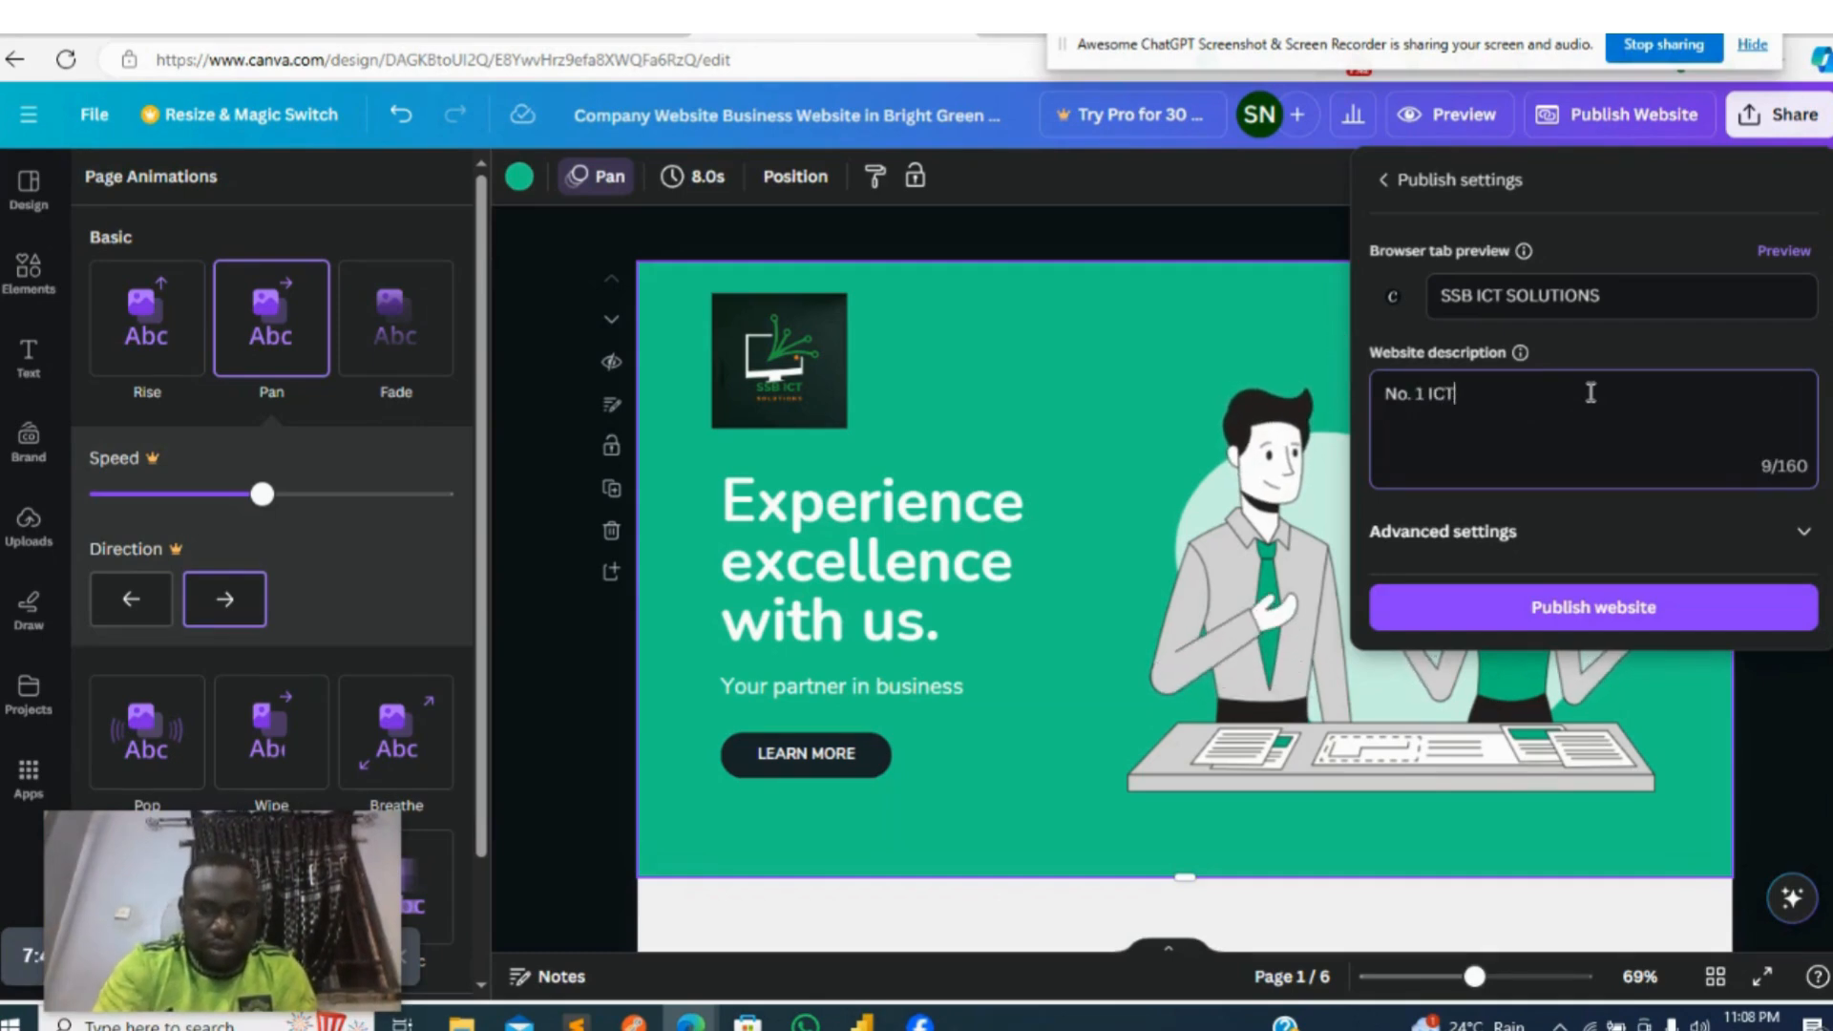
type("s")
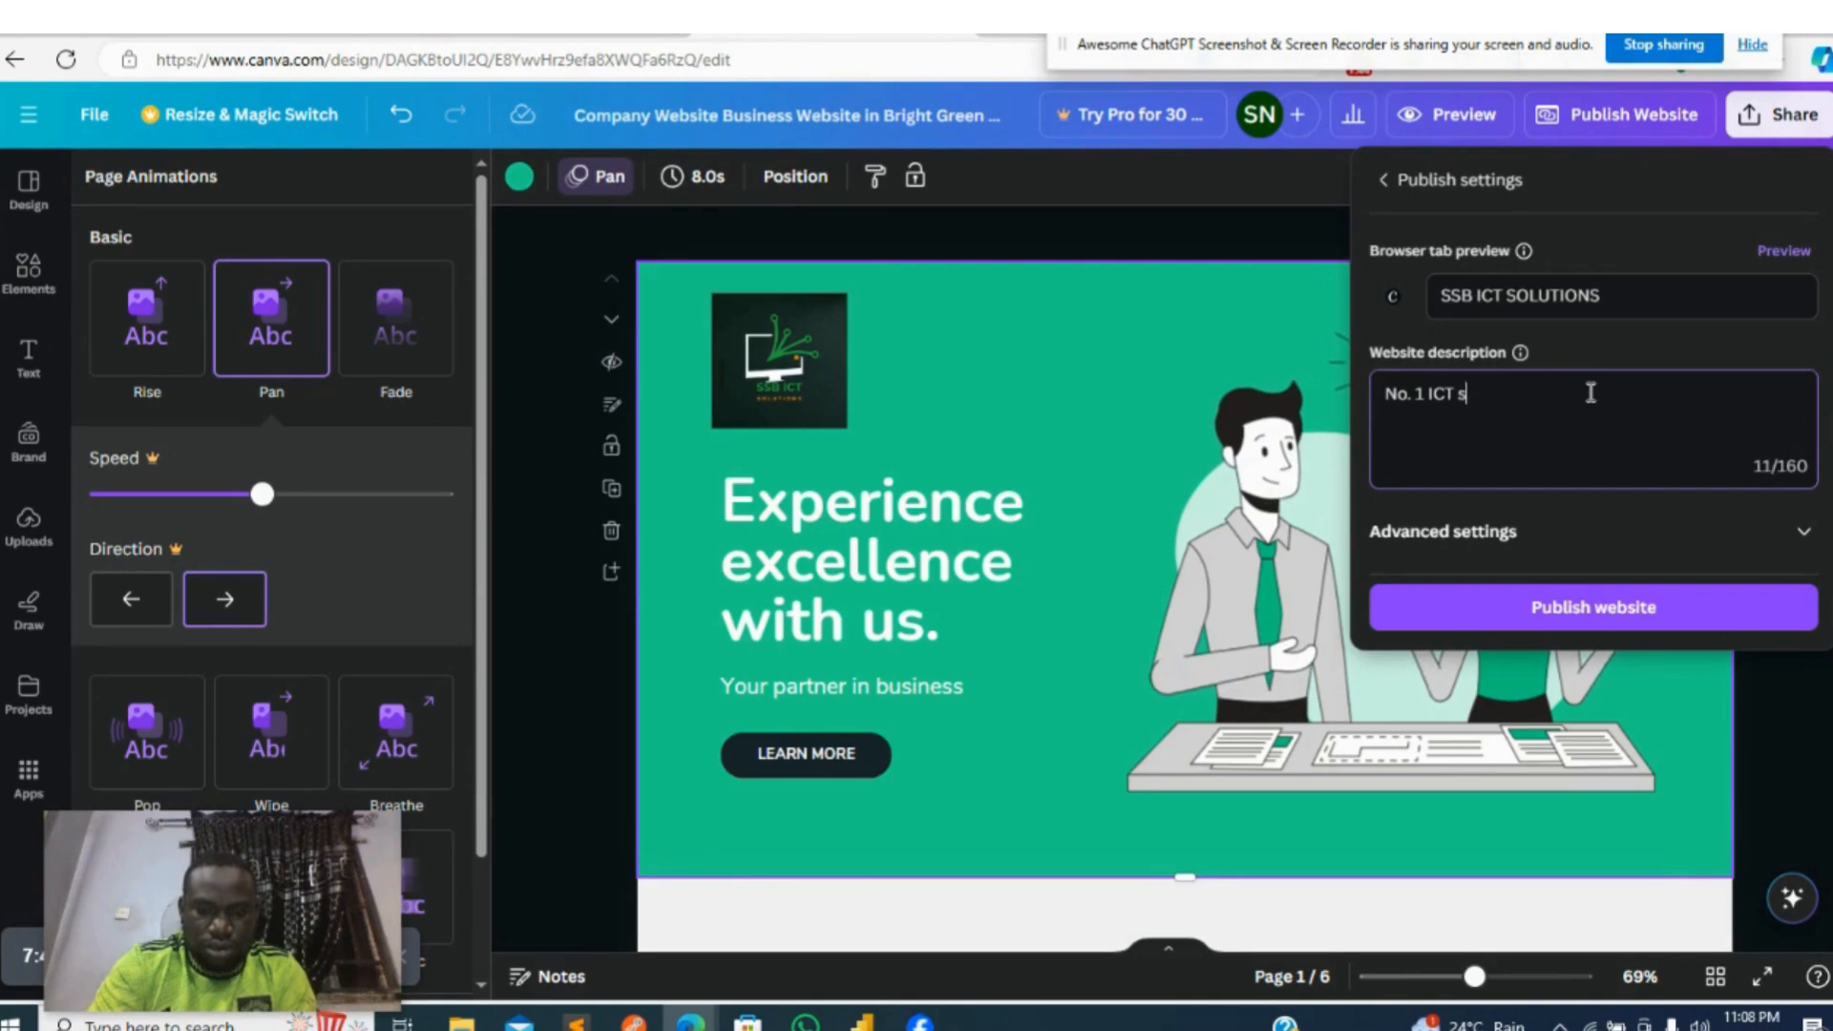
type("olutions in")
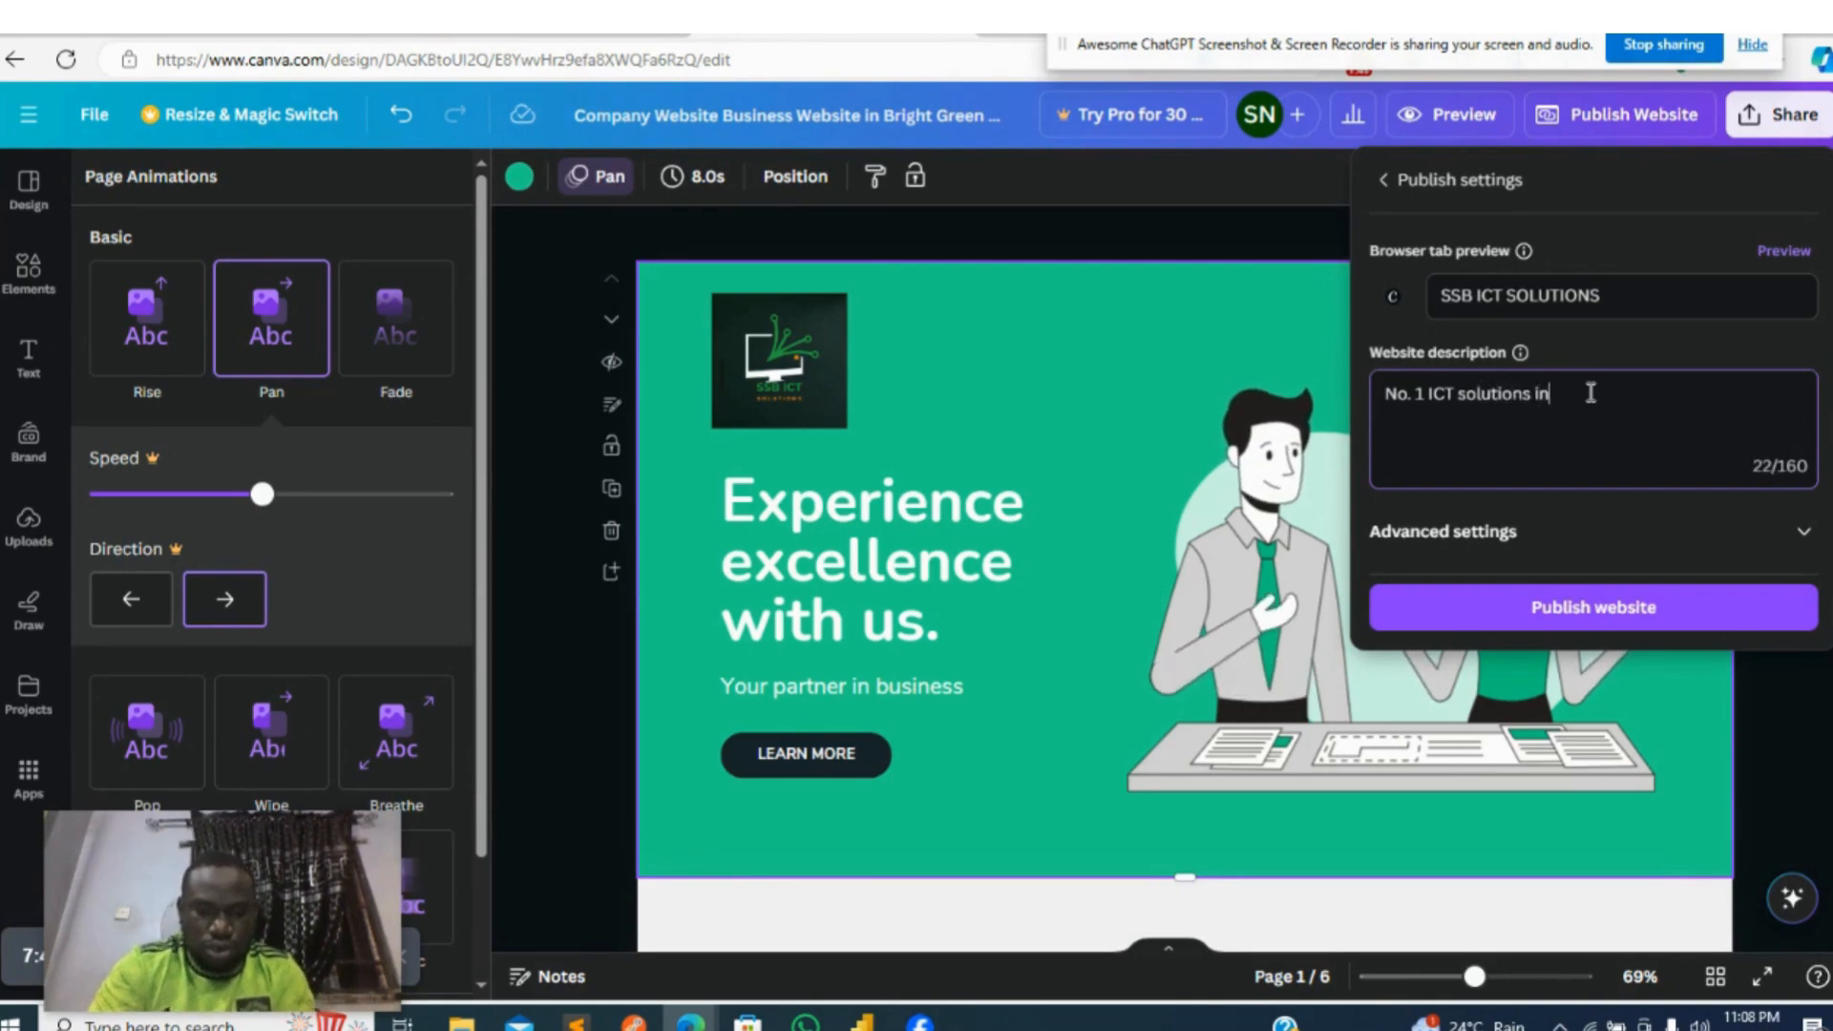
type(" Nigeria")
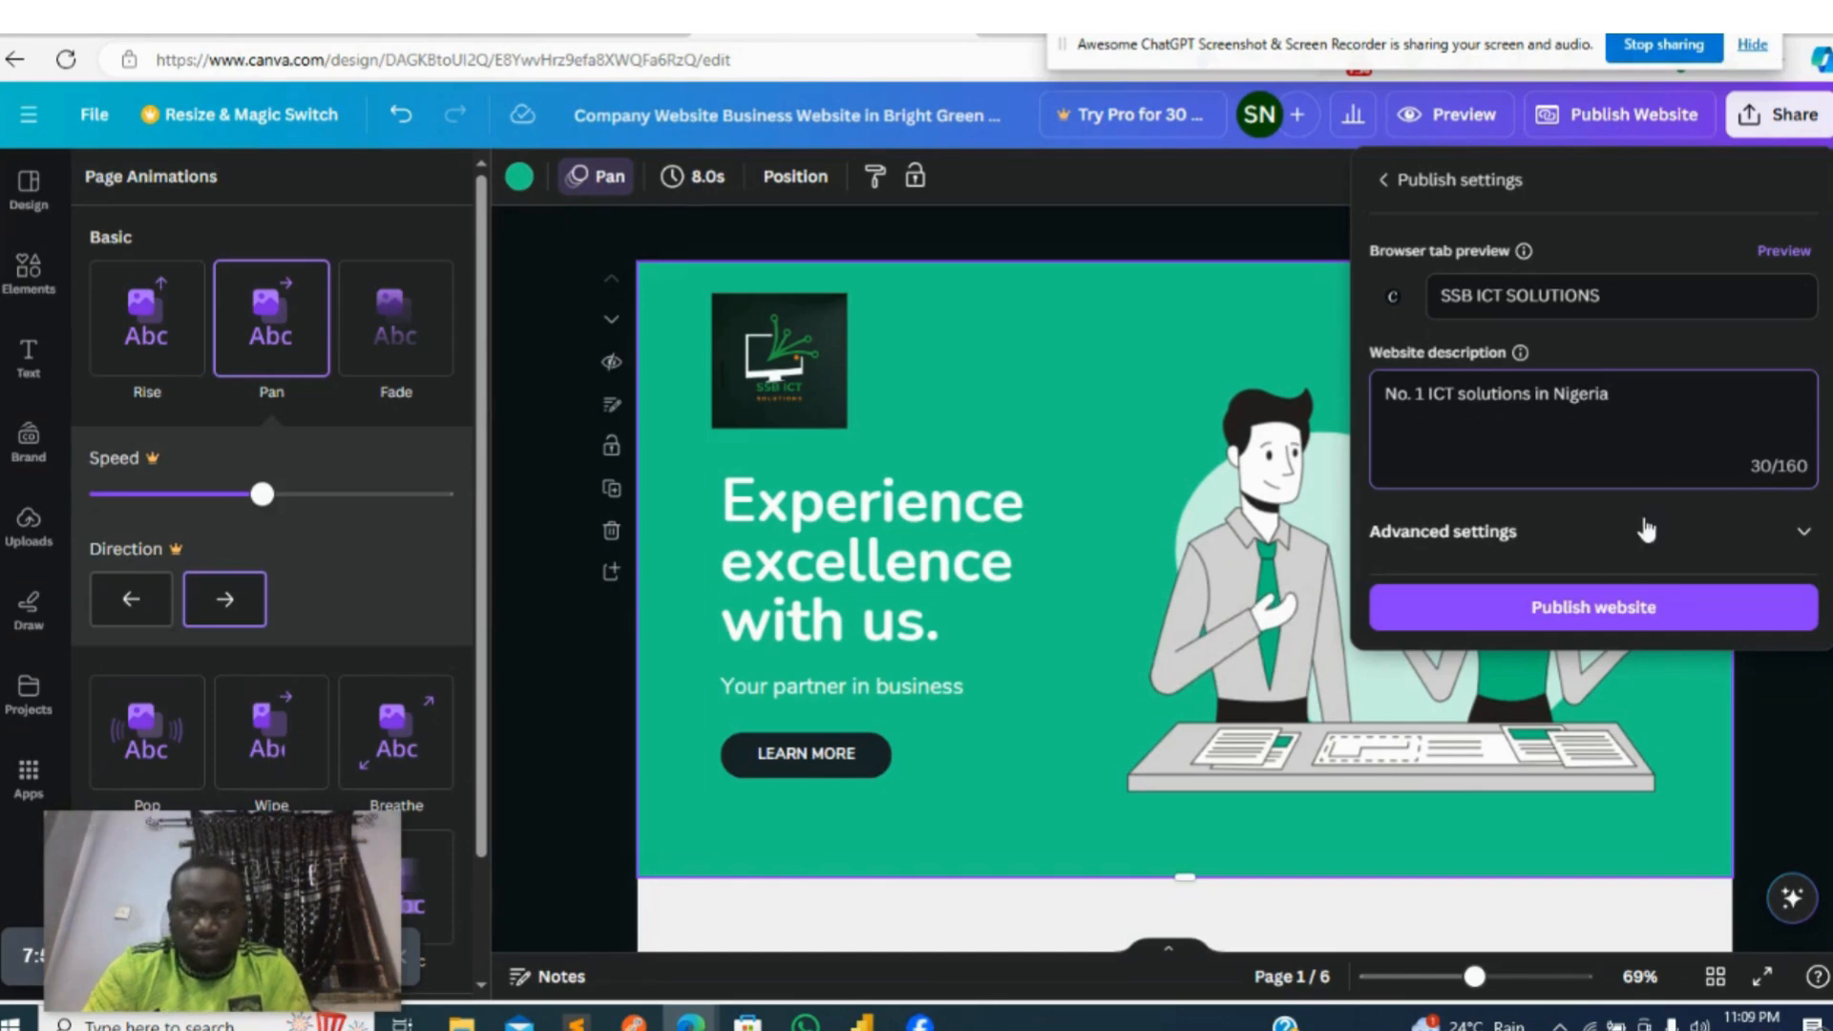
left_click(1634, 623)
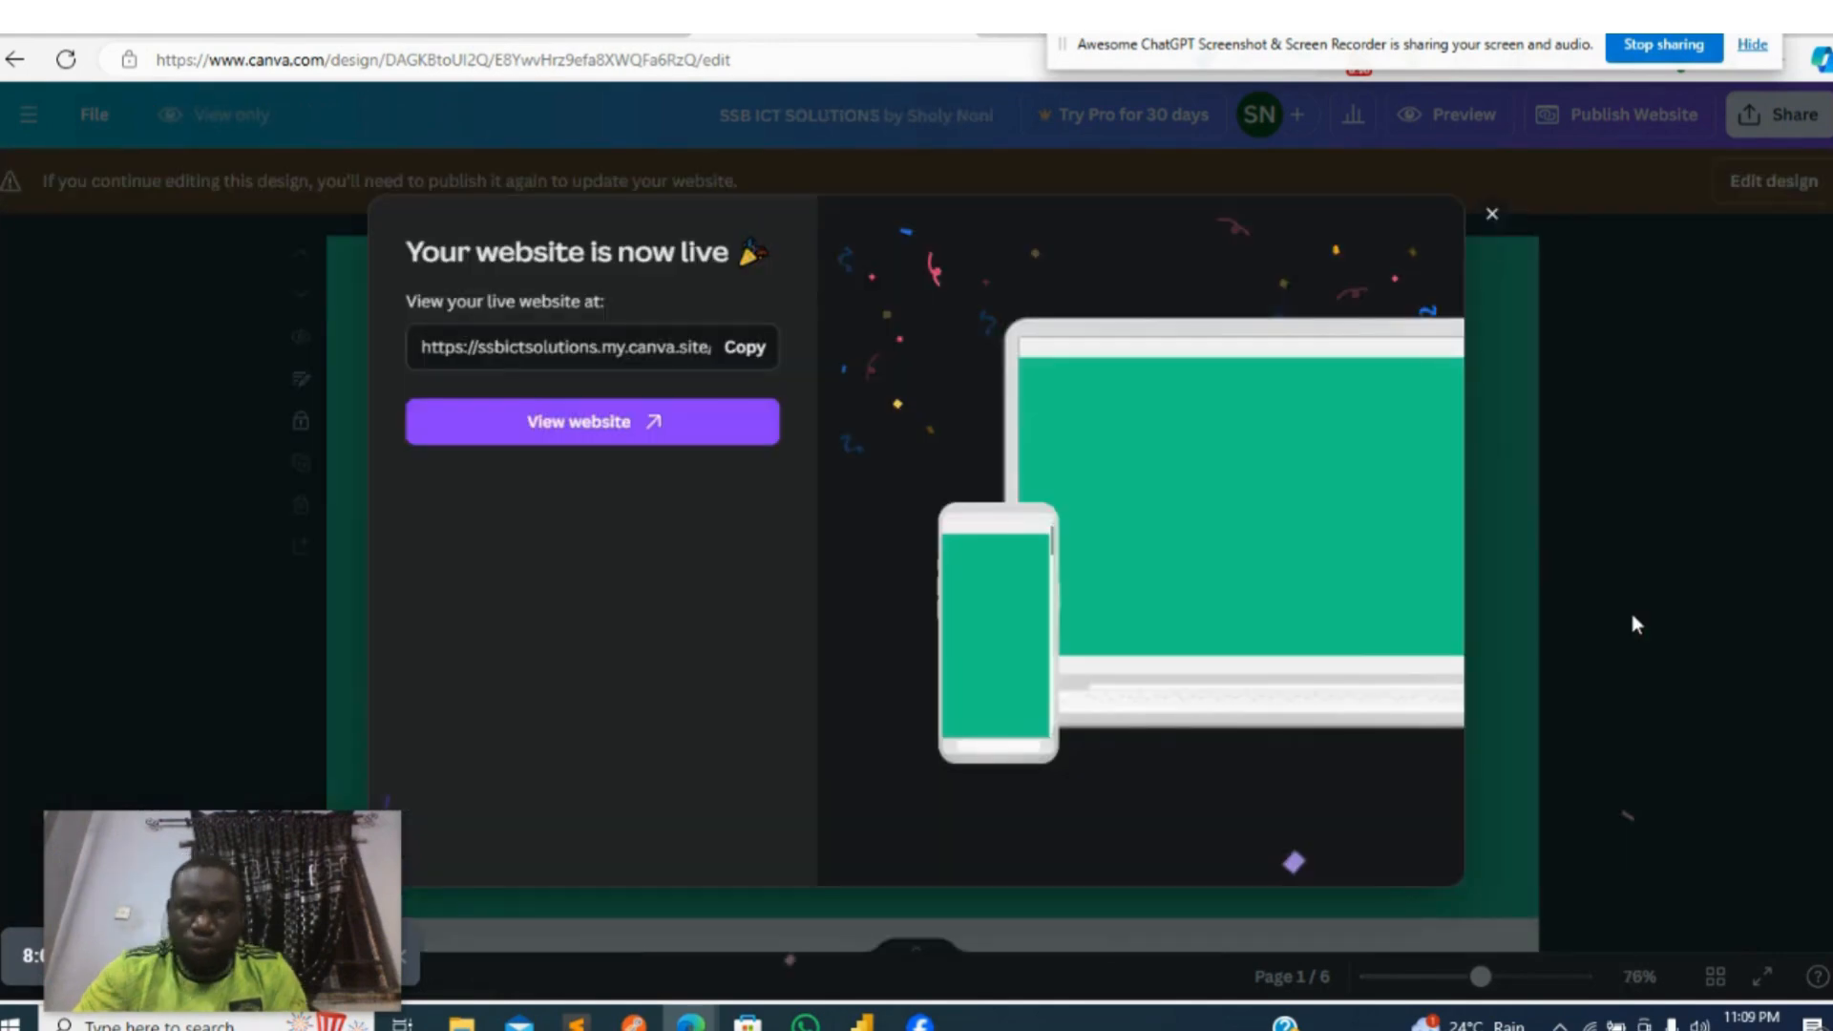
- Open the live website, test the About, Services, Testimonials and Contact navigation links, and return to the top banner
left_click(610, 420)
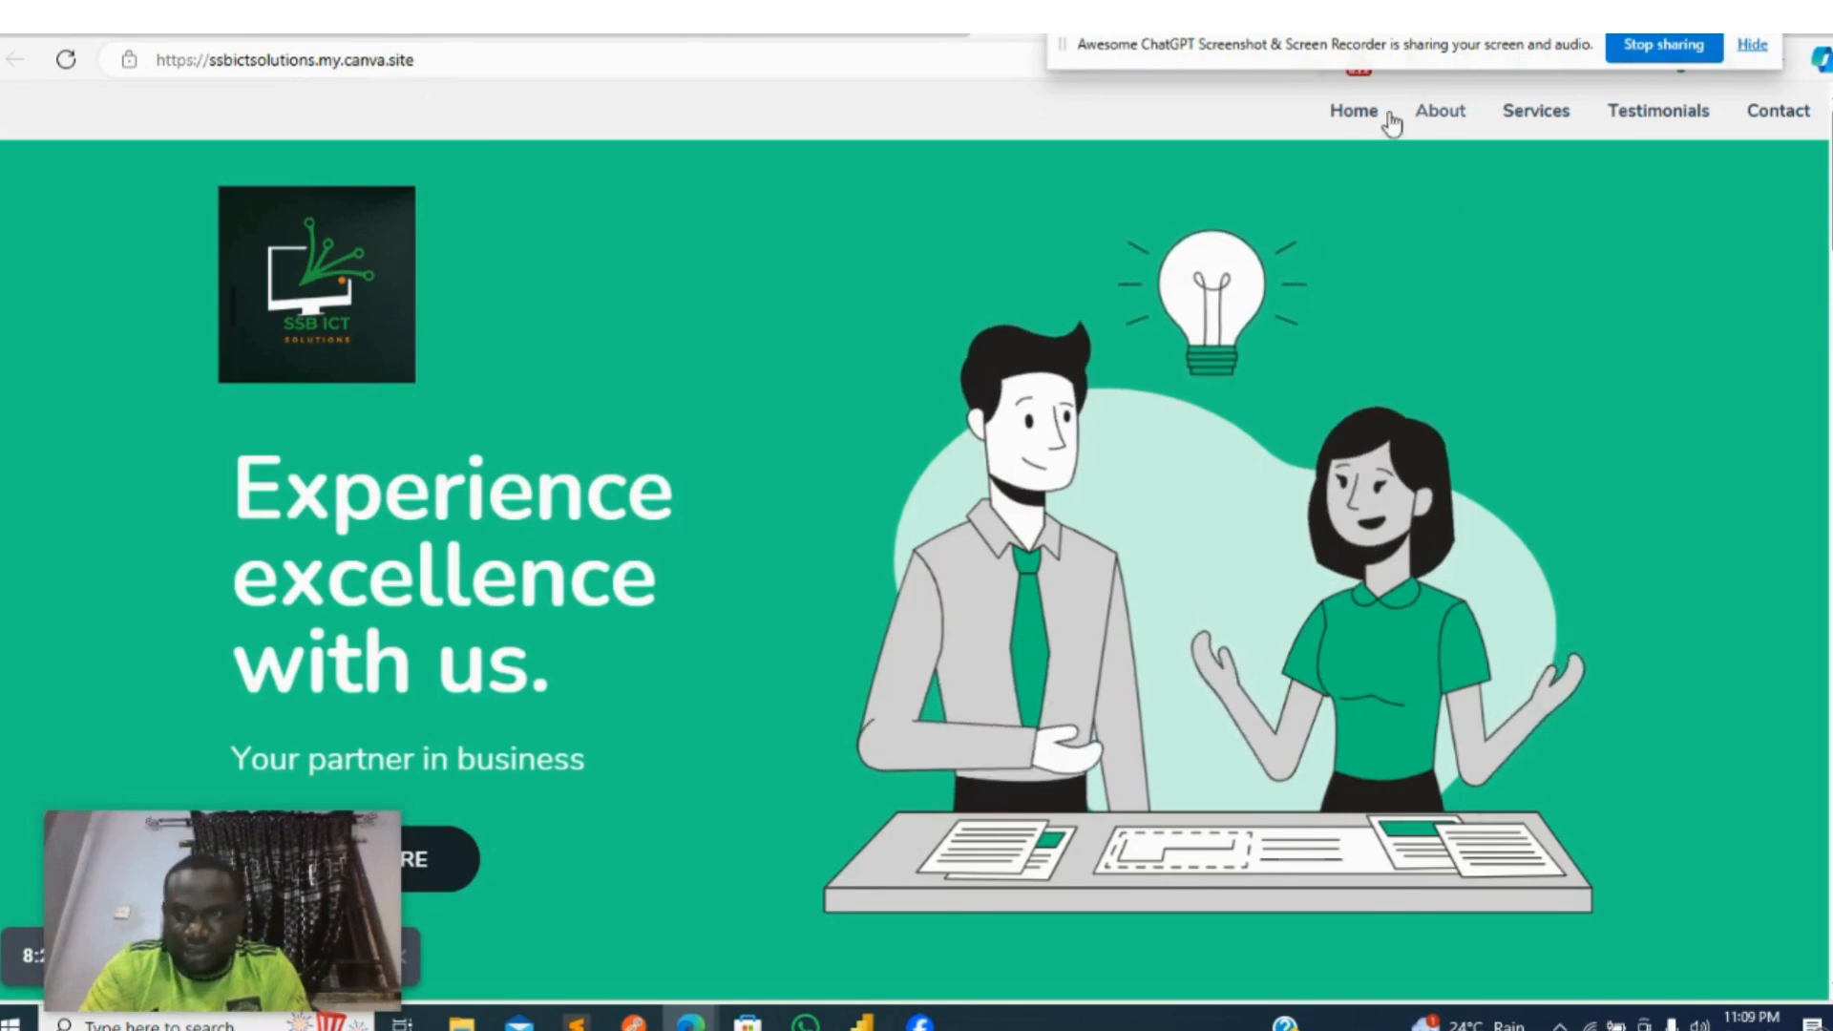
left_click(1441, 112)
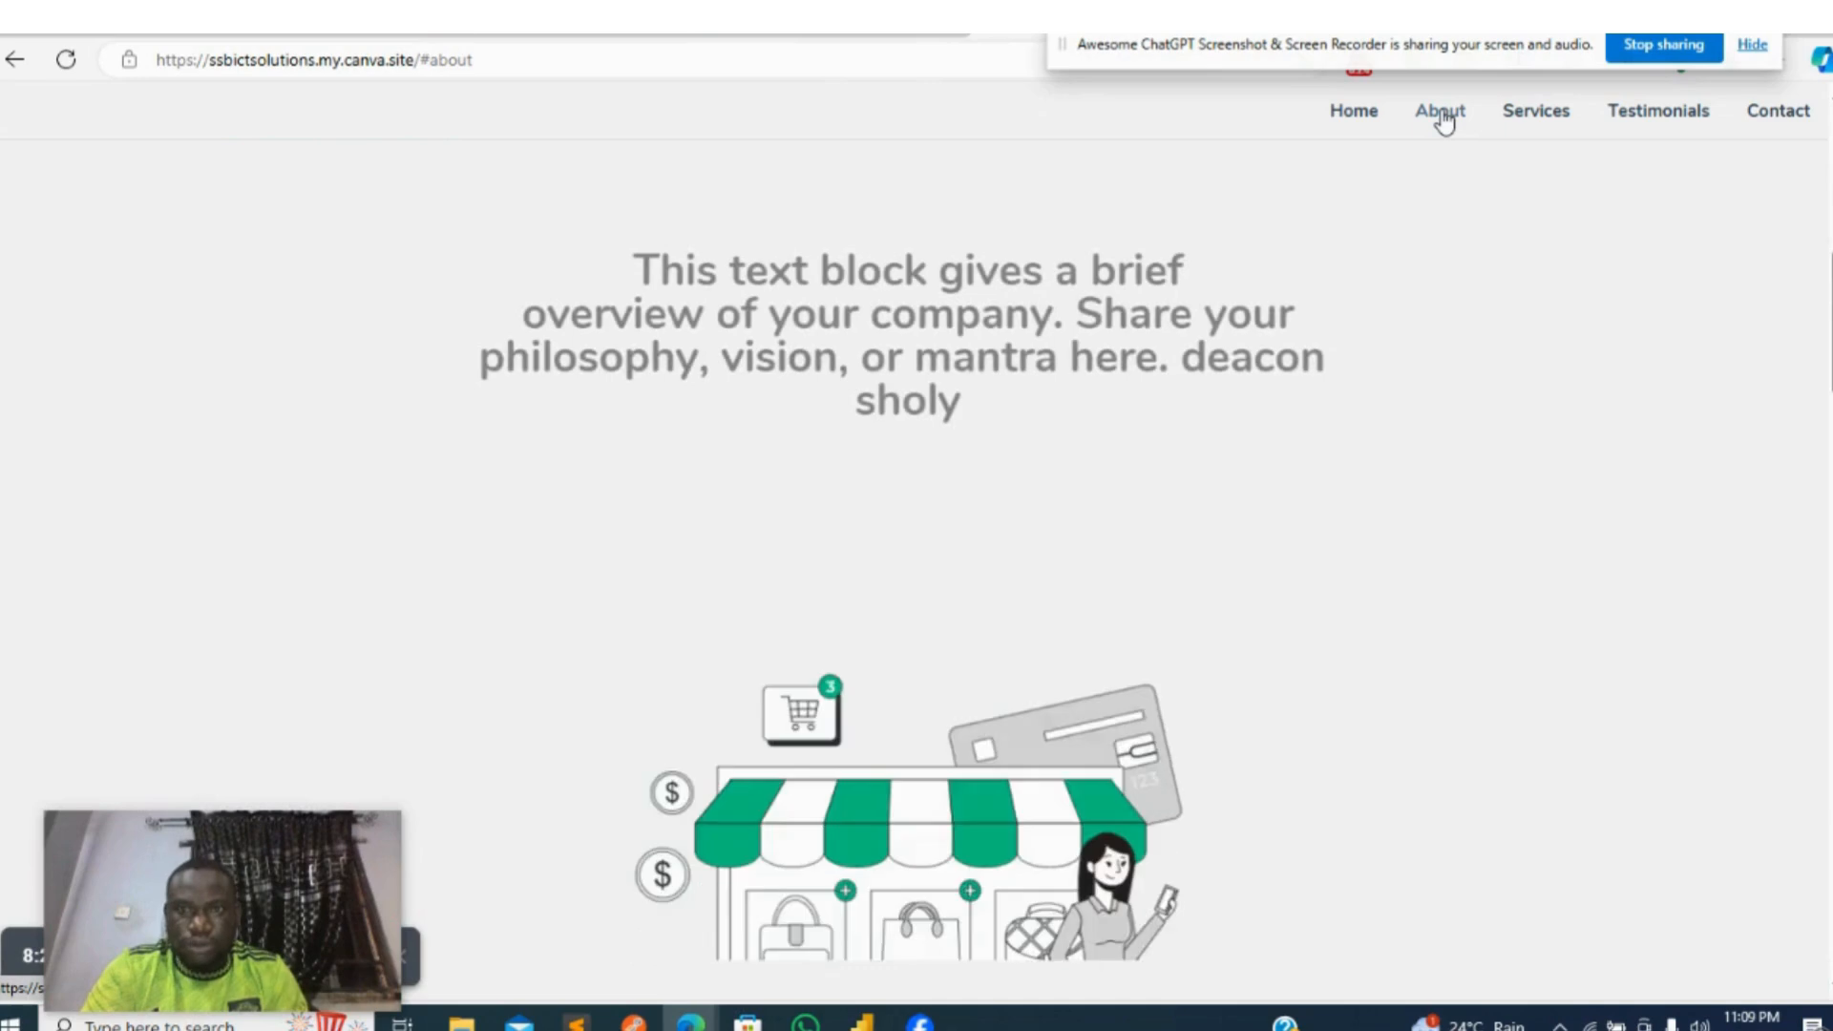
left_click(1523, 122)
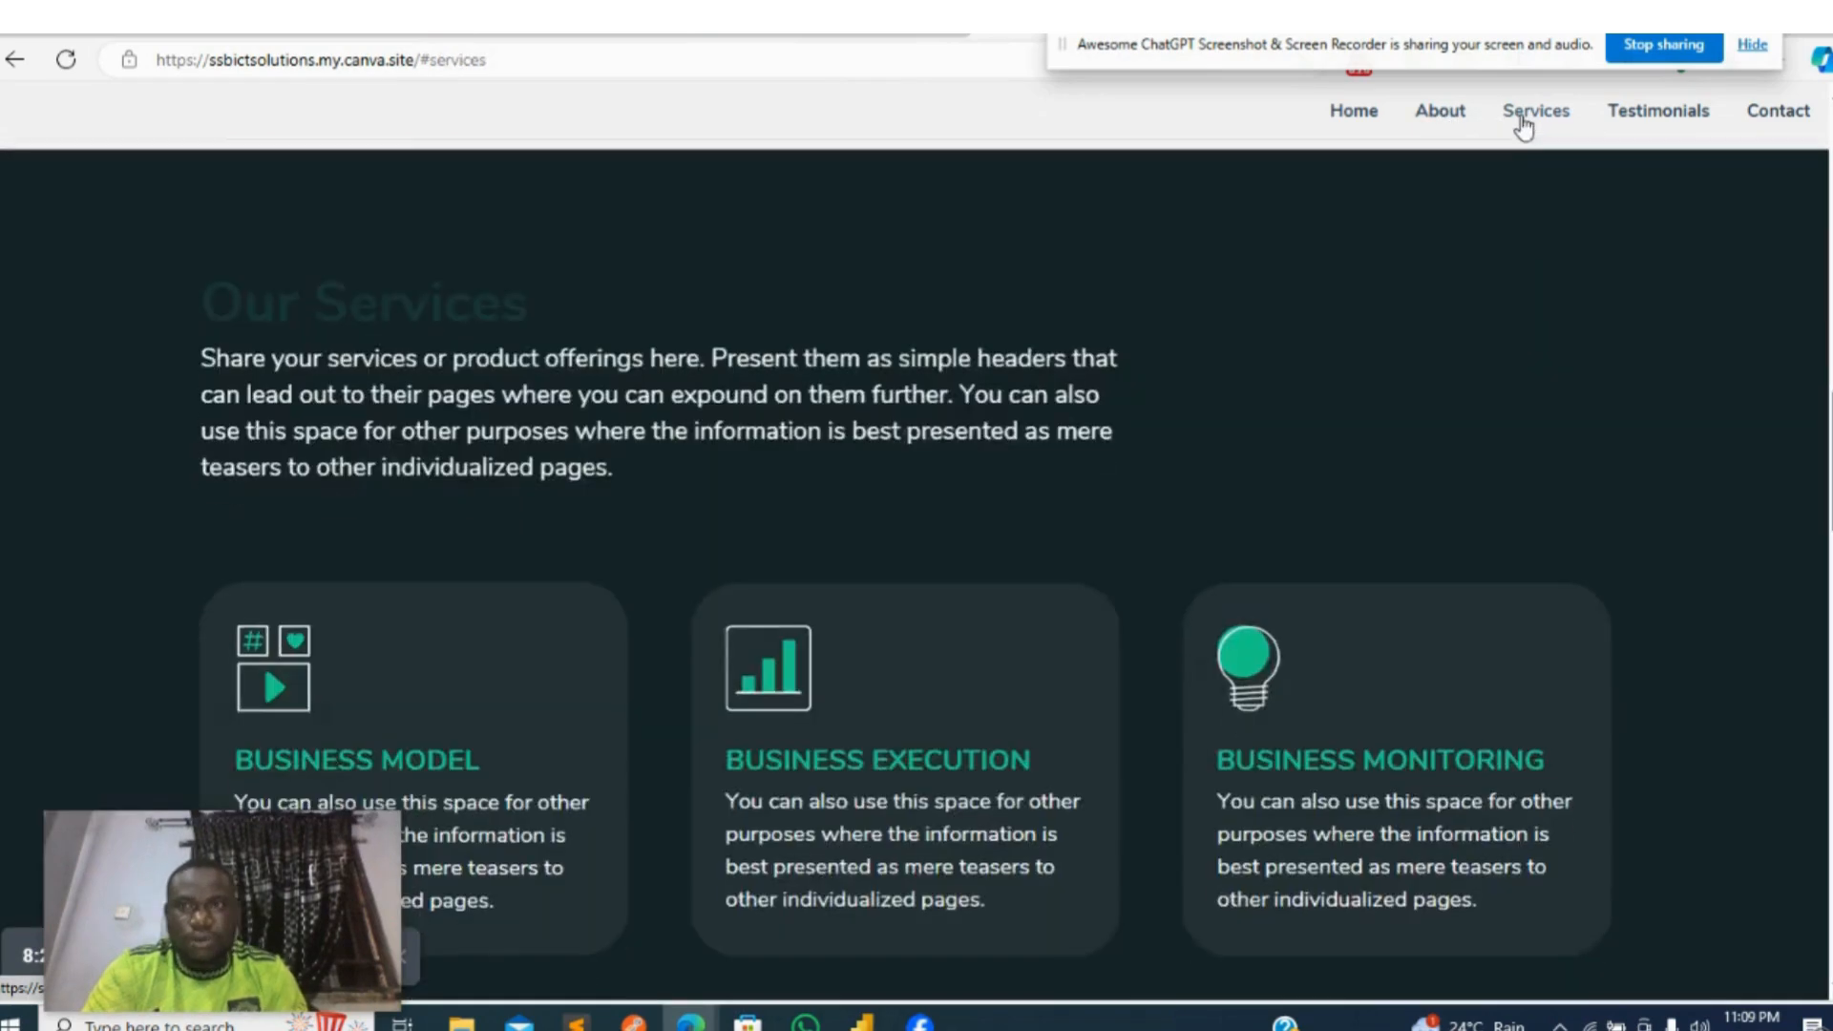
left_click(1637, 121)
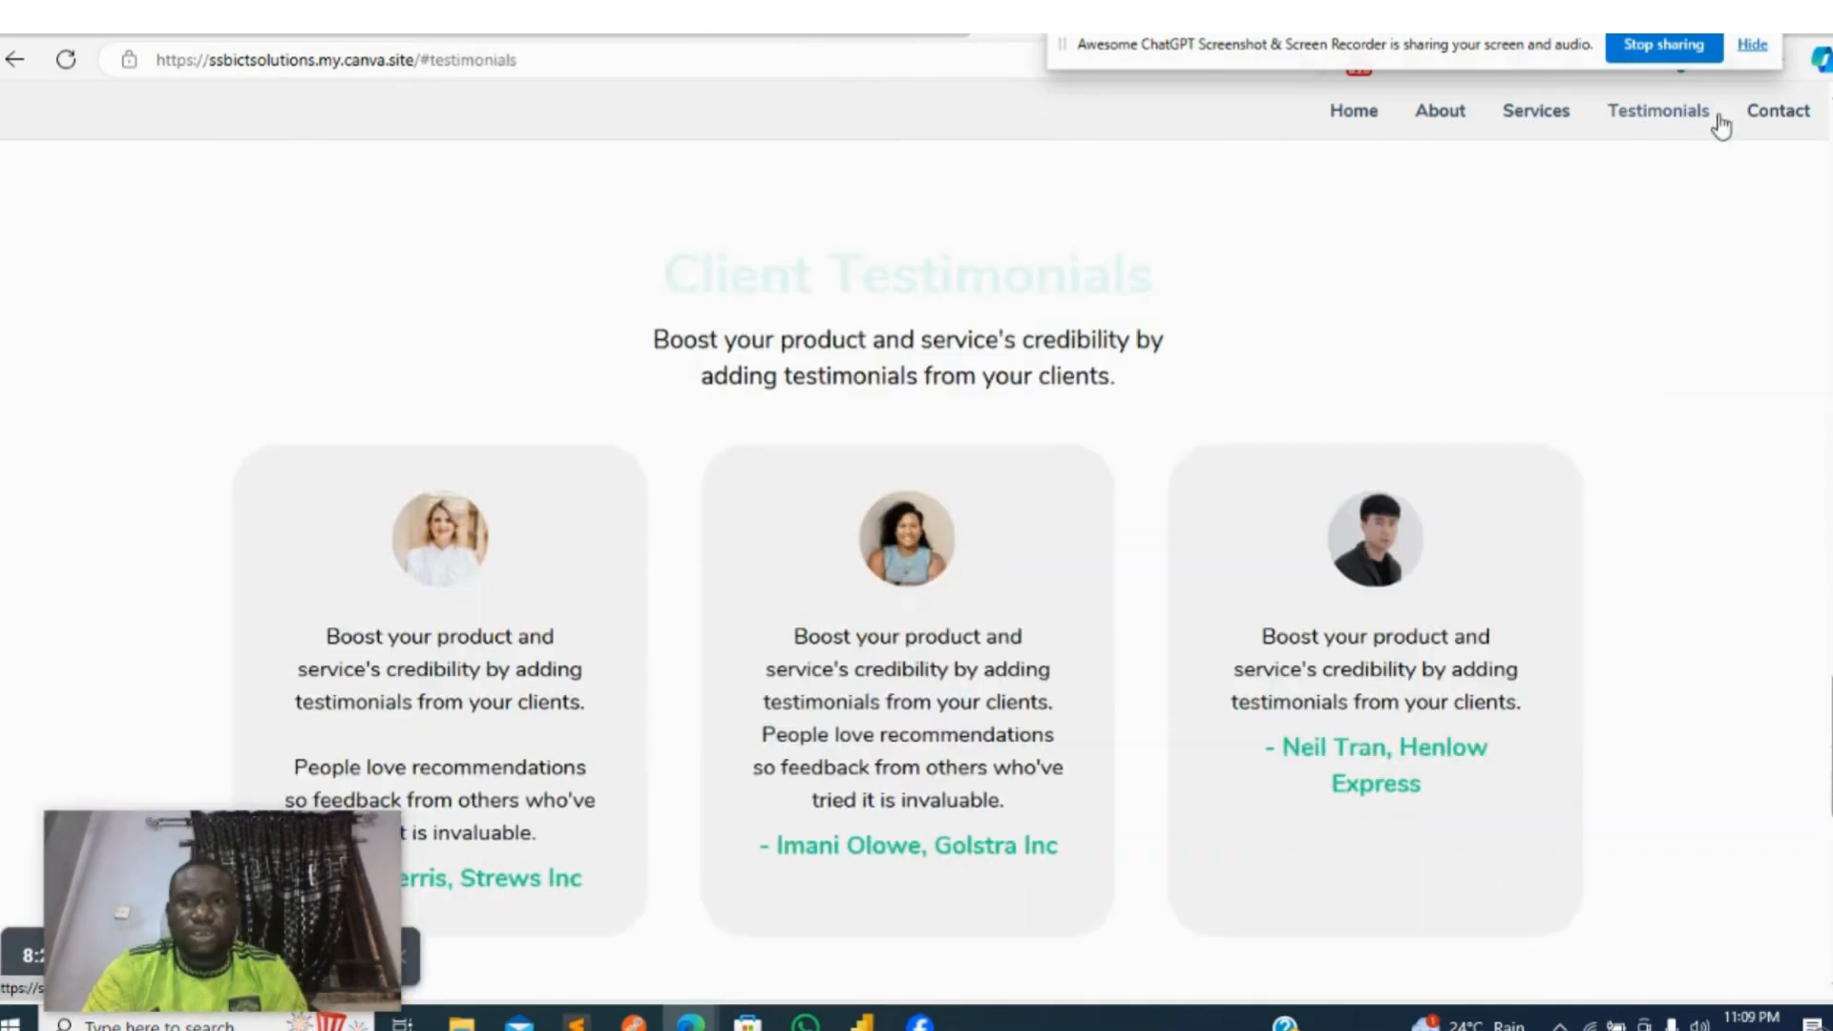
left_click(1764, 117)
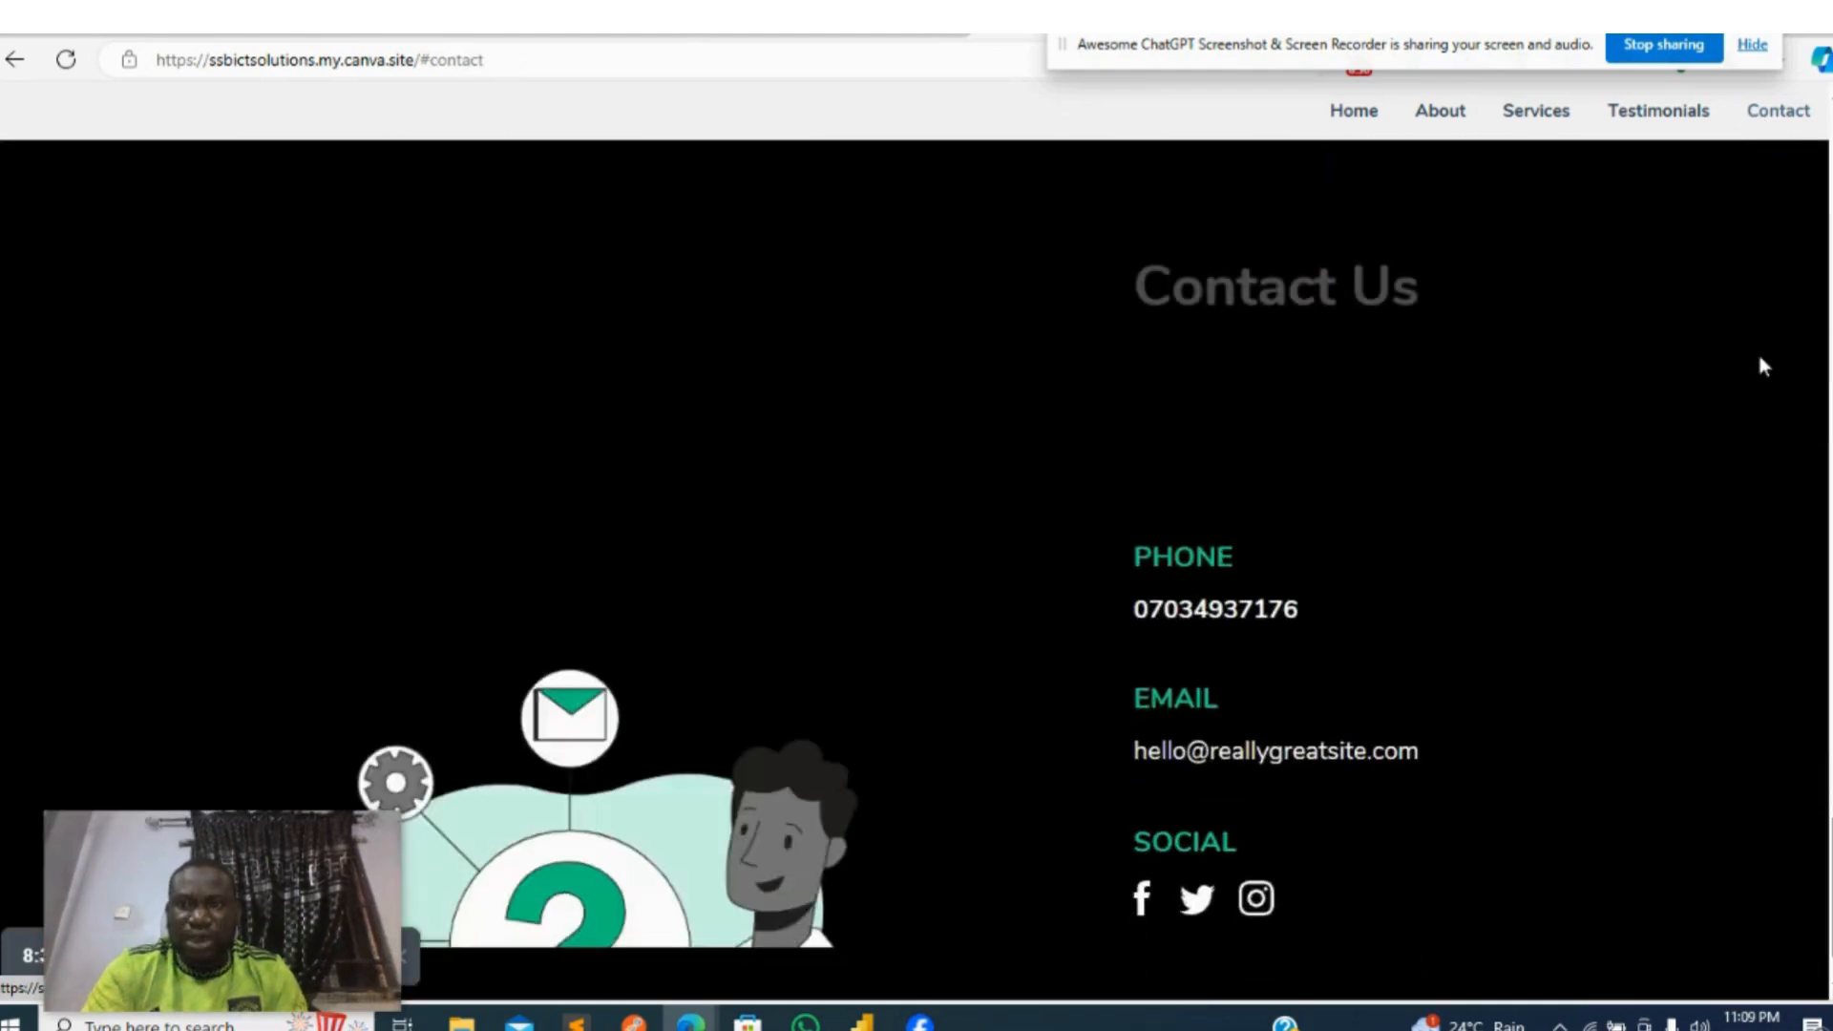
left_click_drag(1828, 852, 1828, 124)
- Return to the Canva design, dismiss the live website notice and reopen the design for editing
left_click_drag(1223, 38, 1296, 88)
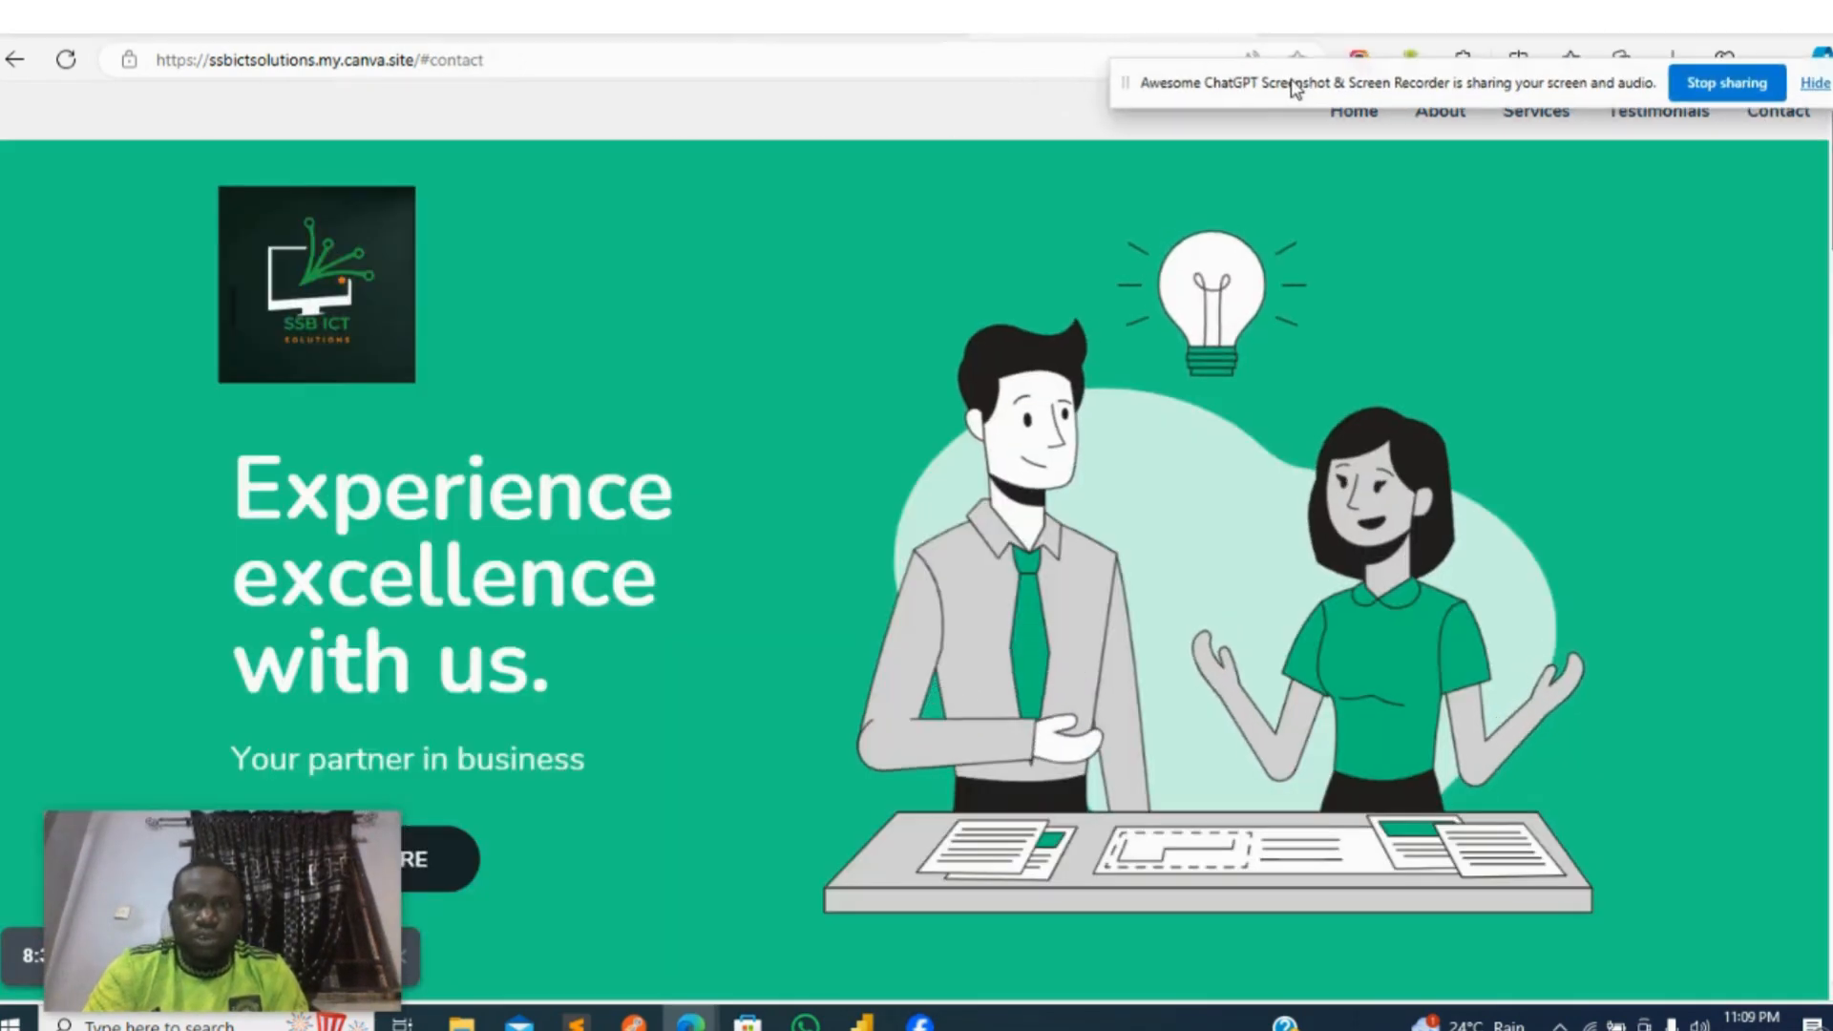
left_click(1234, 27)
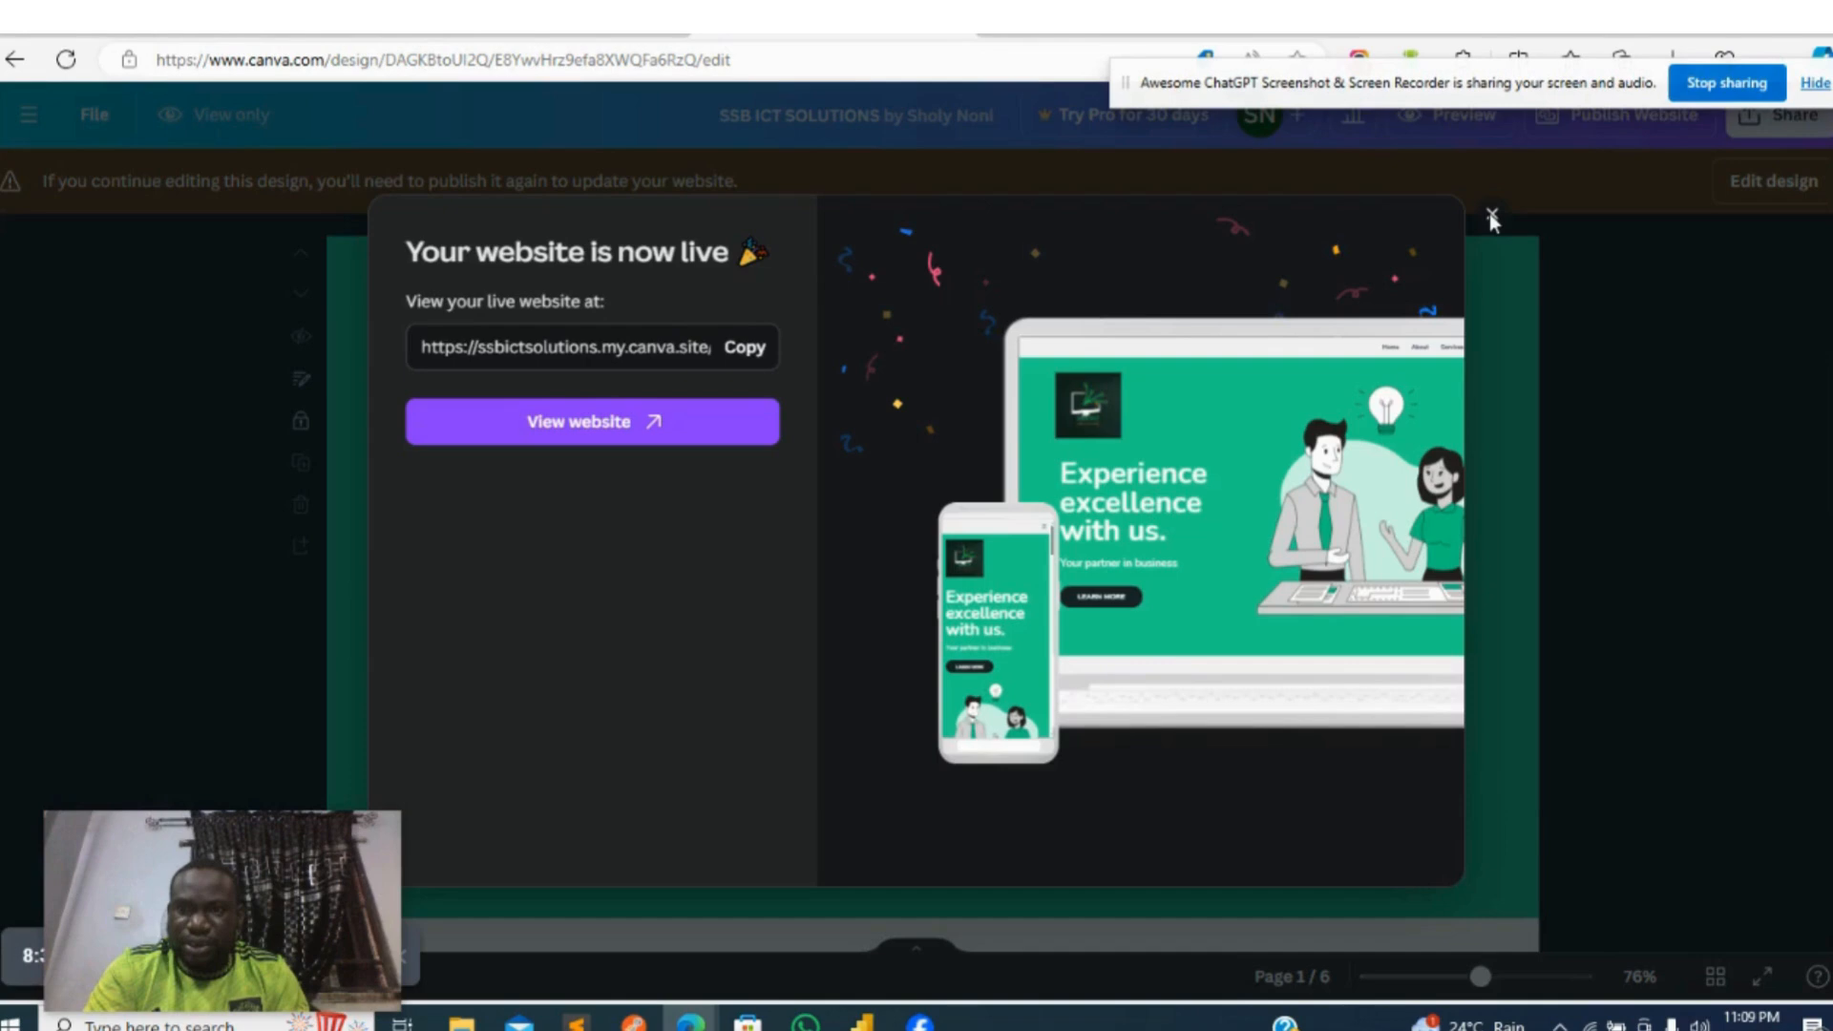
left_click(1492, 216)
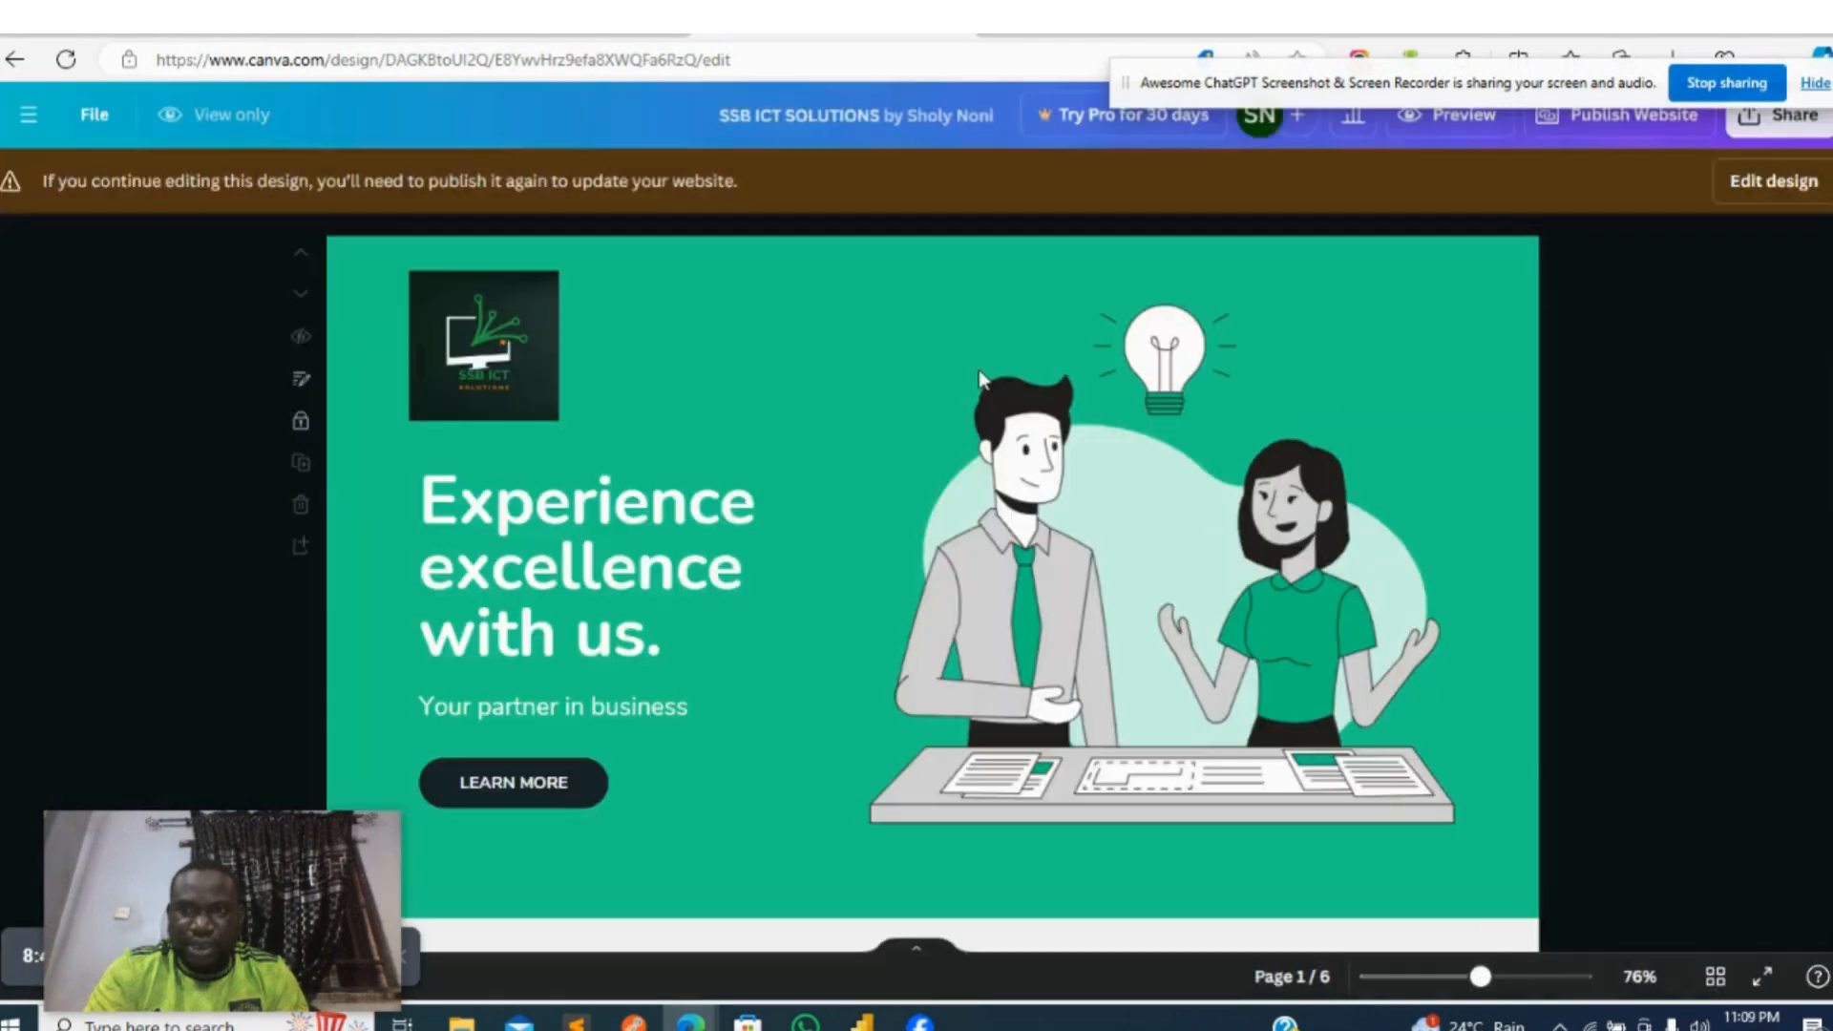
left_click(1742, 196)
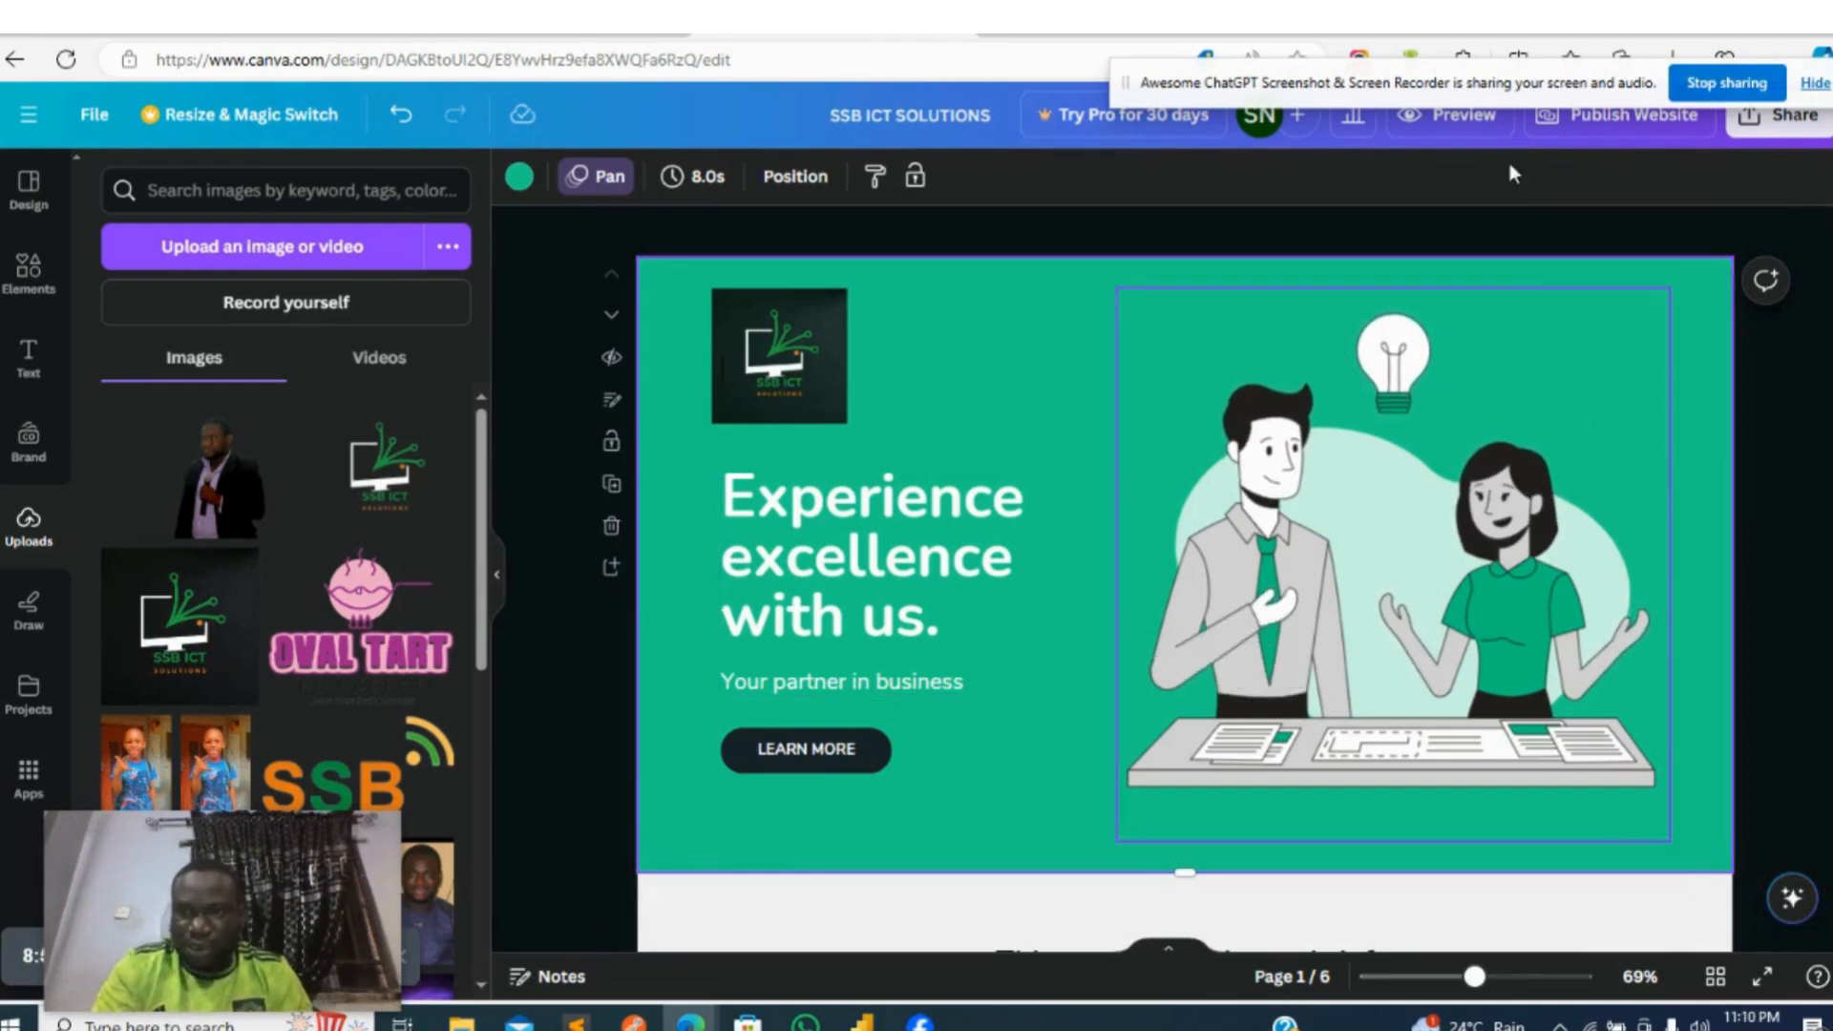
- Reopen the website publishing options and review the browser tab title and description in the publish settings
left_click(1583, 124)
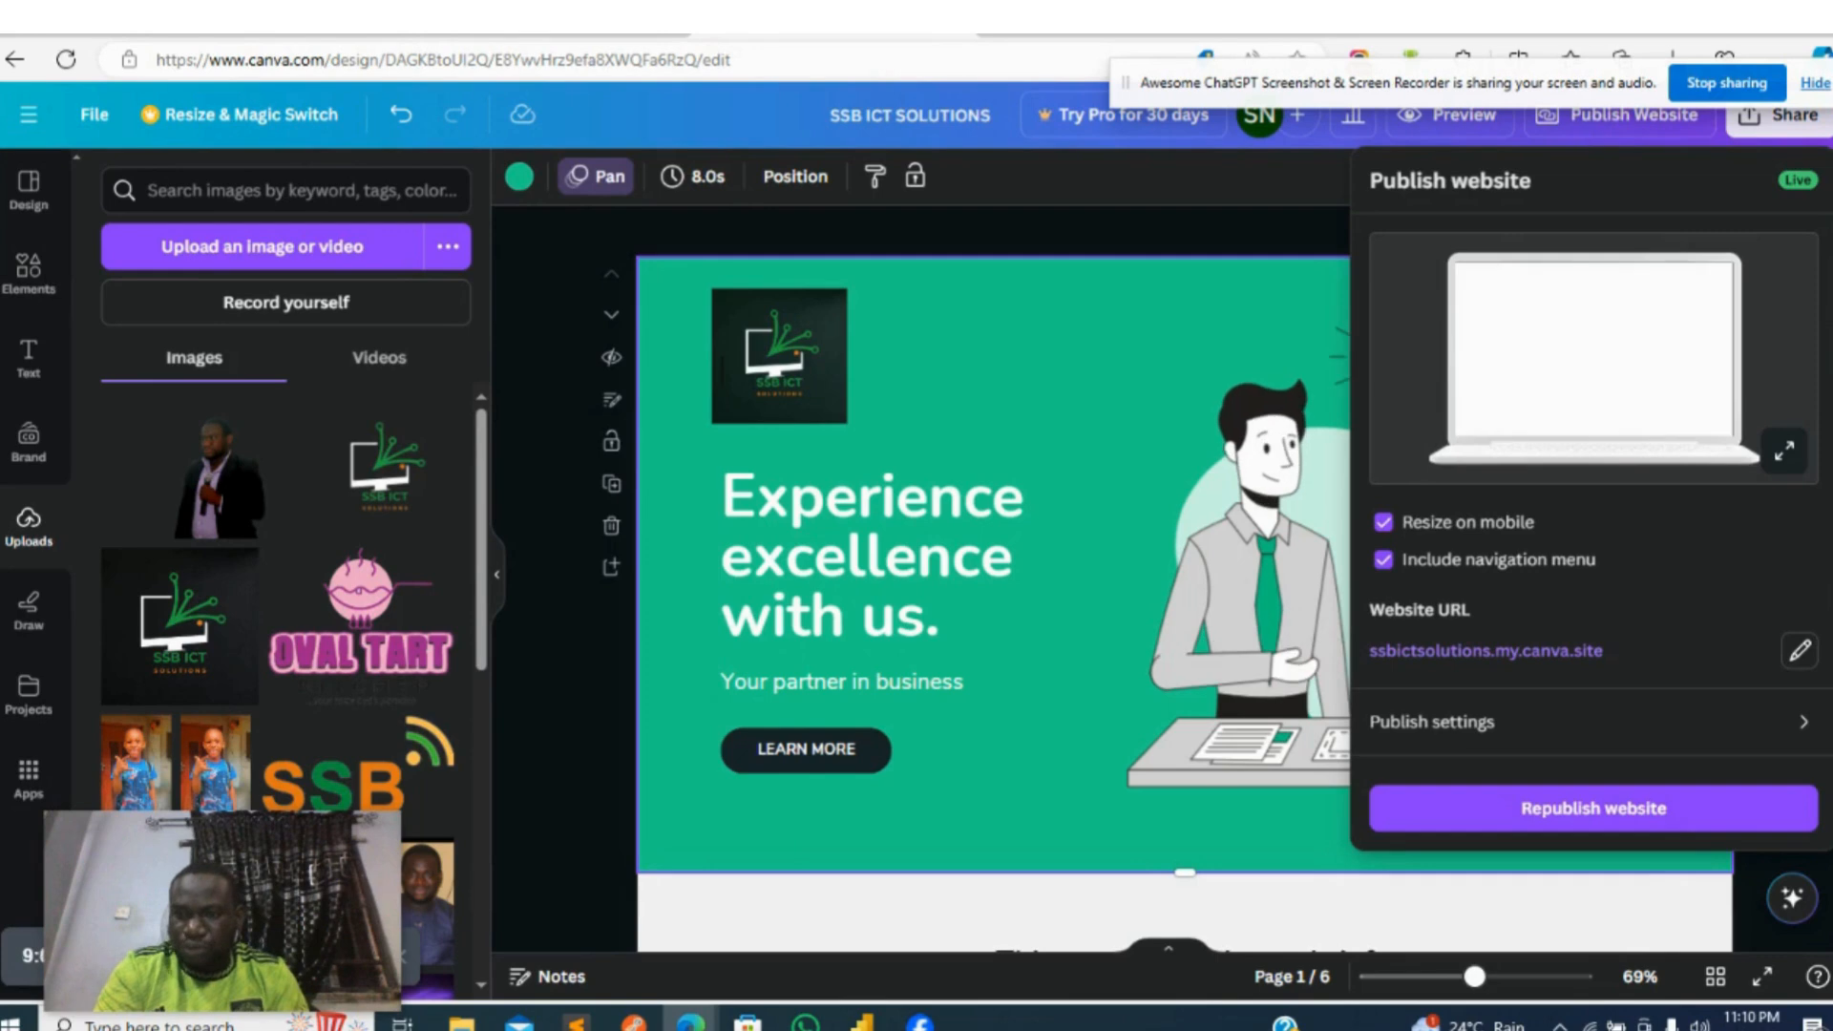
left_click(1634, 122)
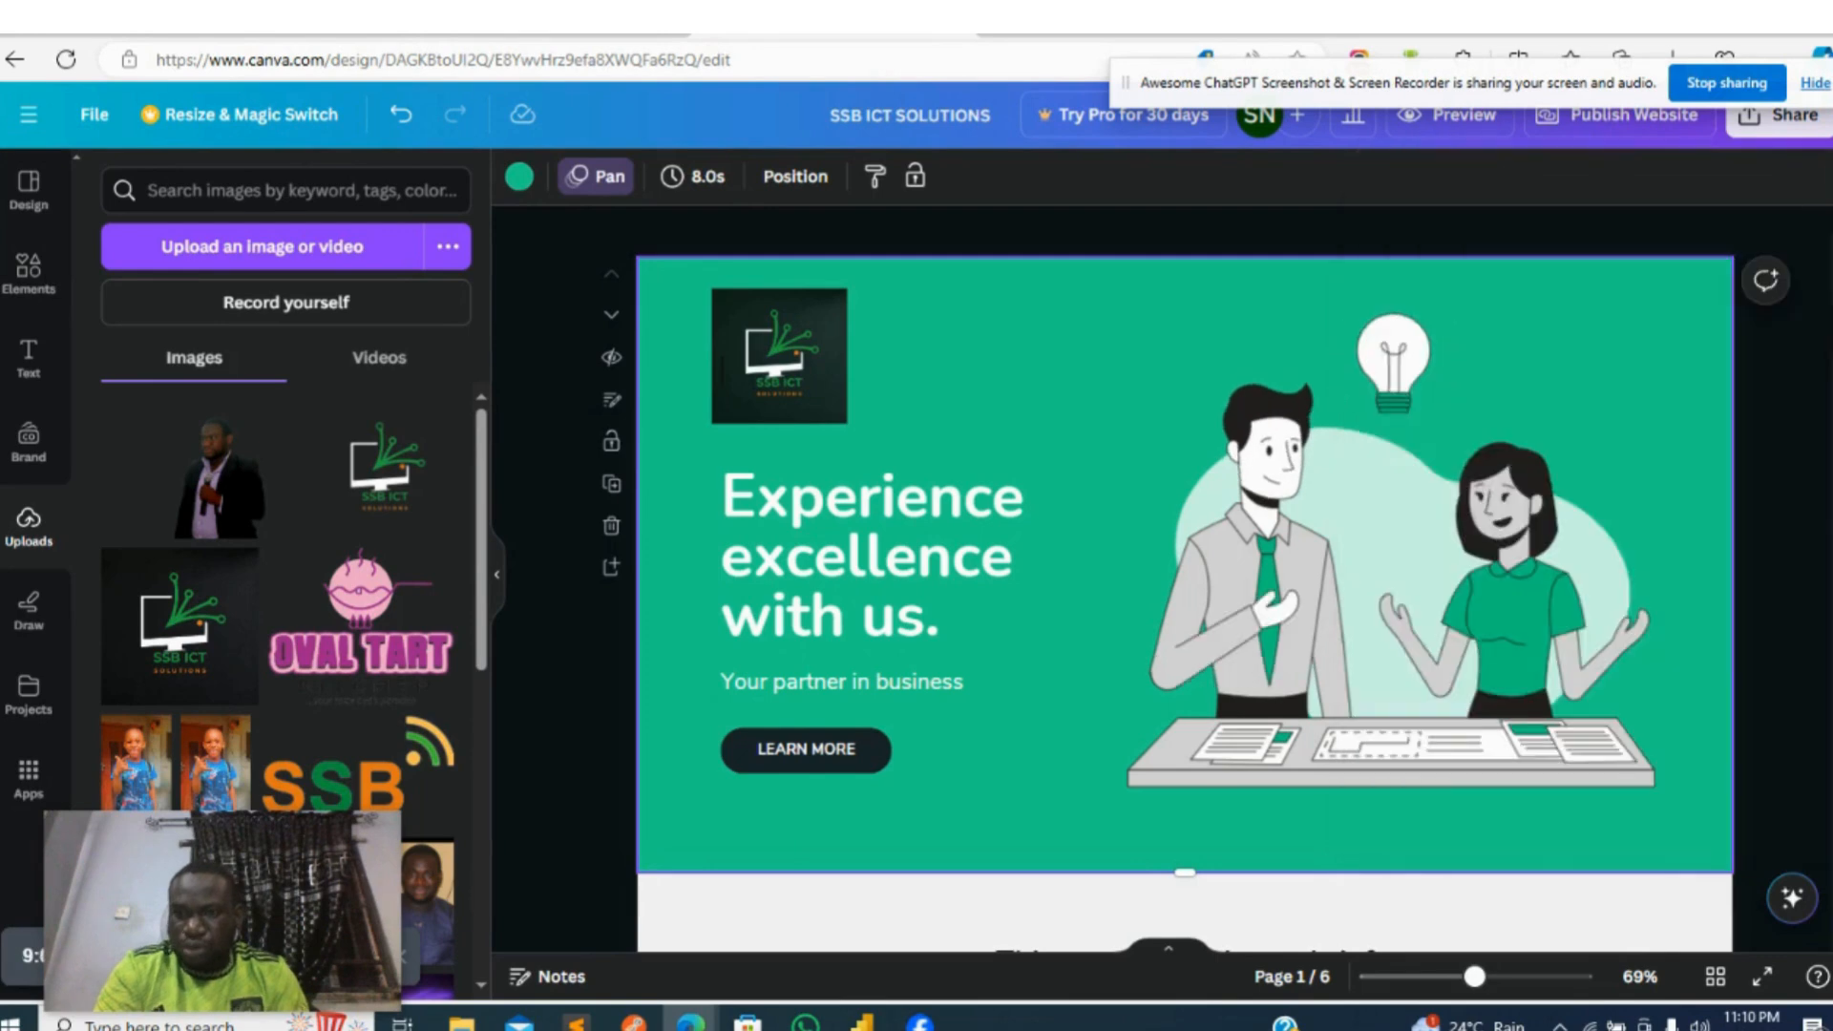
left_click(1634, 123)
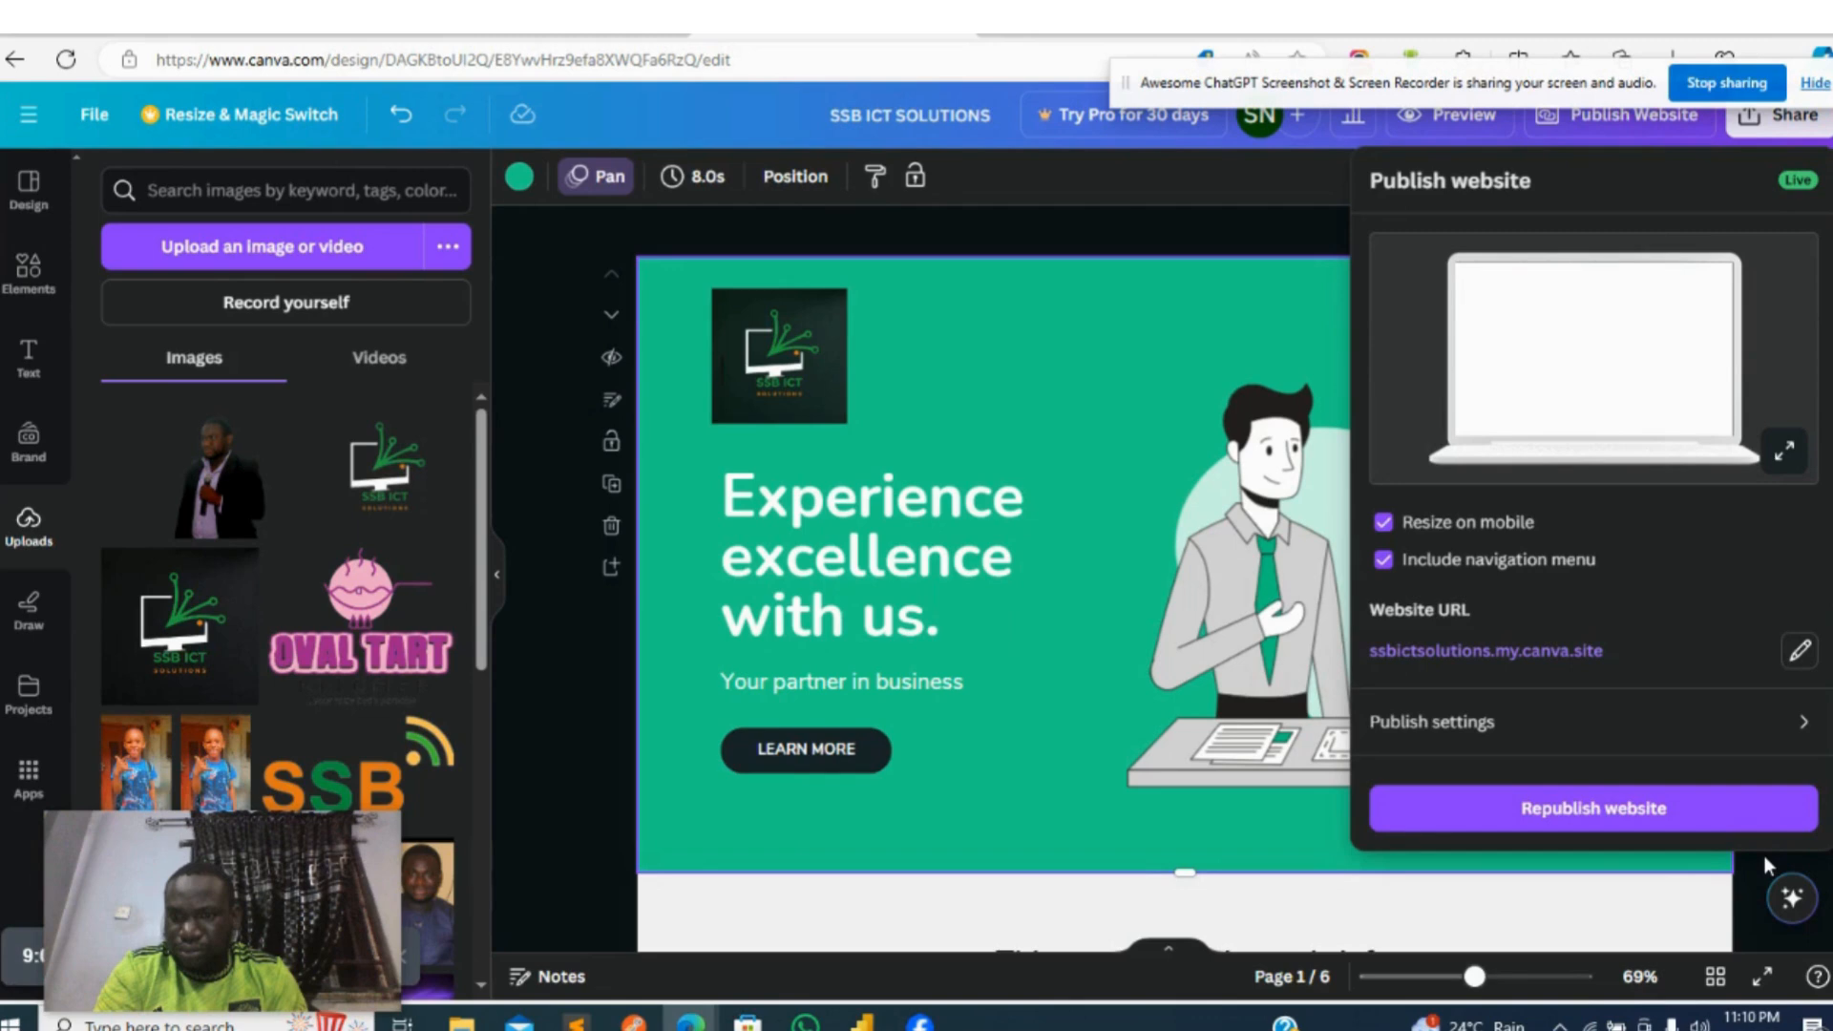
left_click(1714, 721)
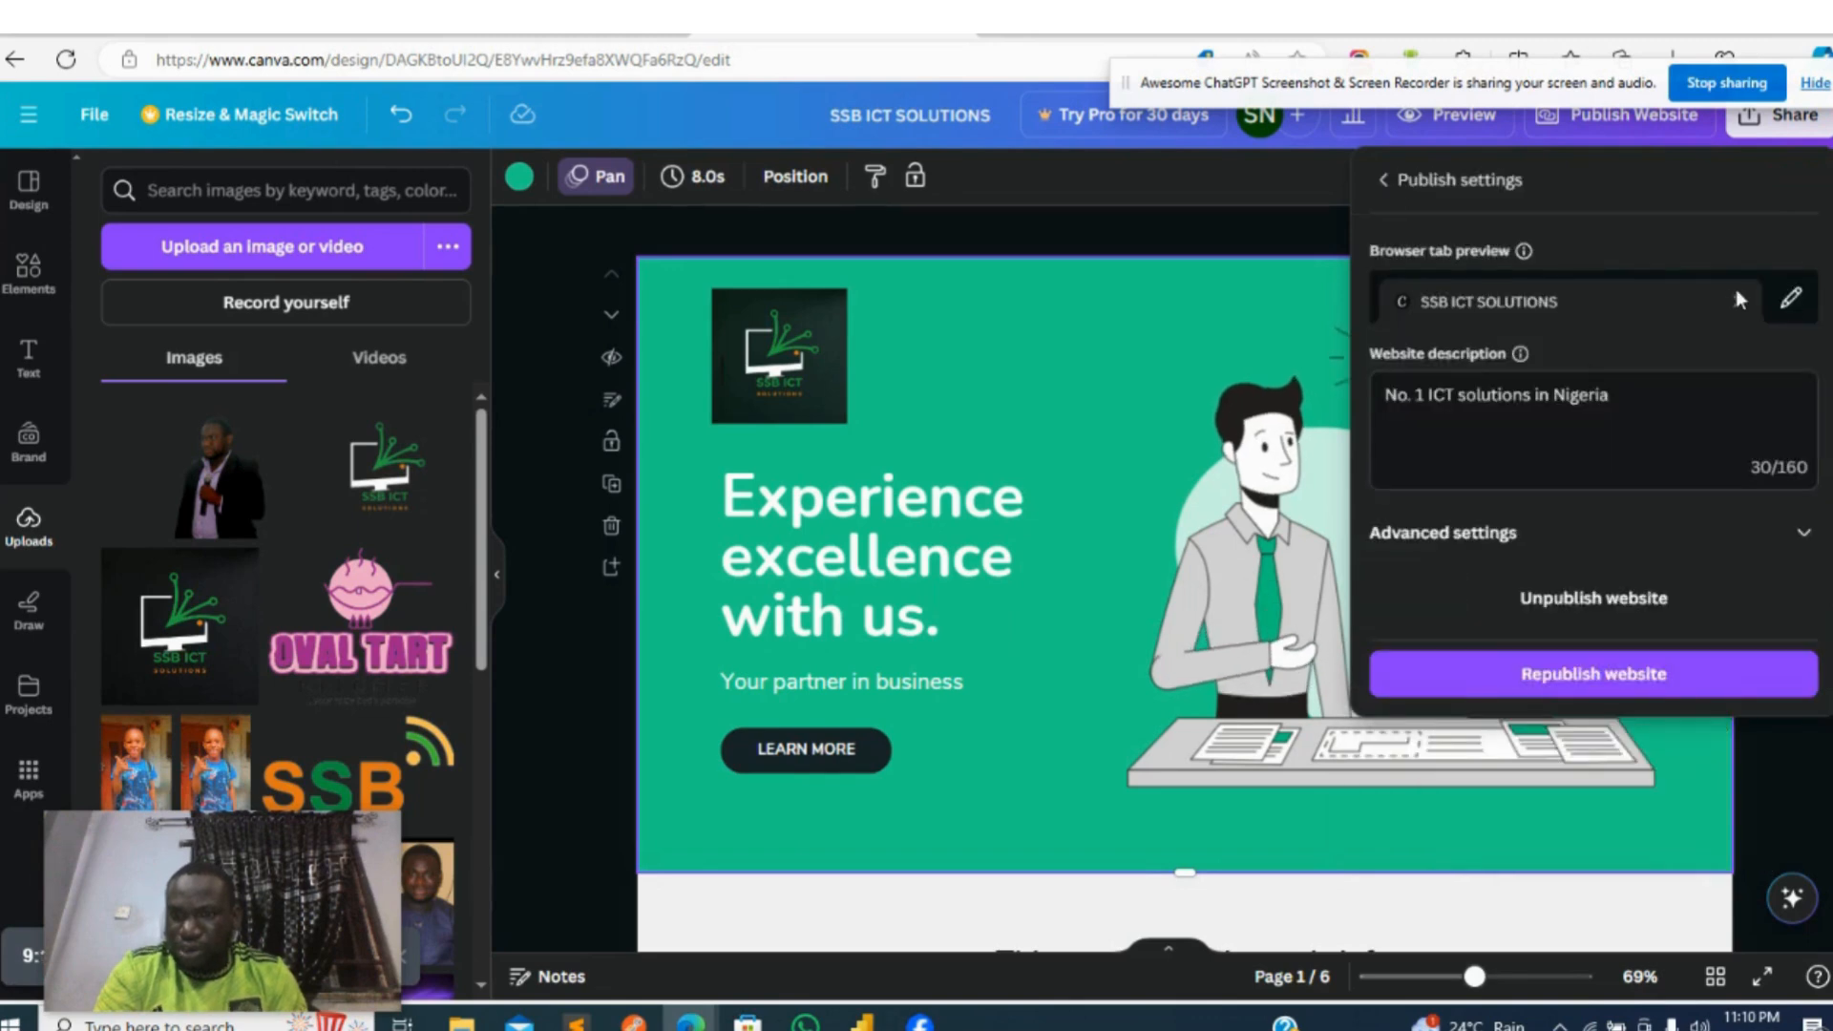
left_click(1547, 181)
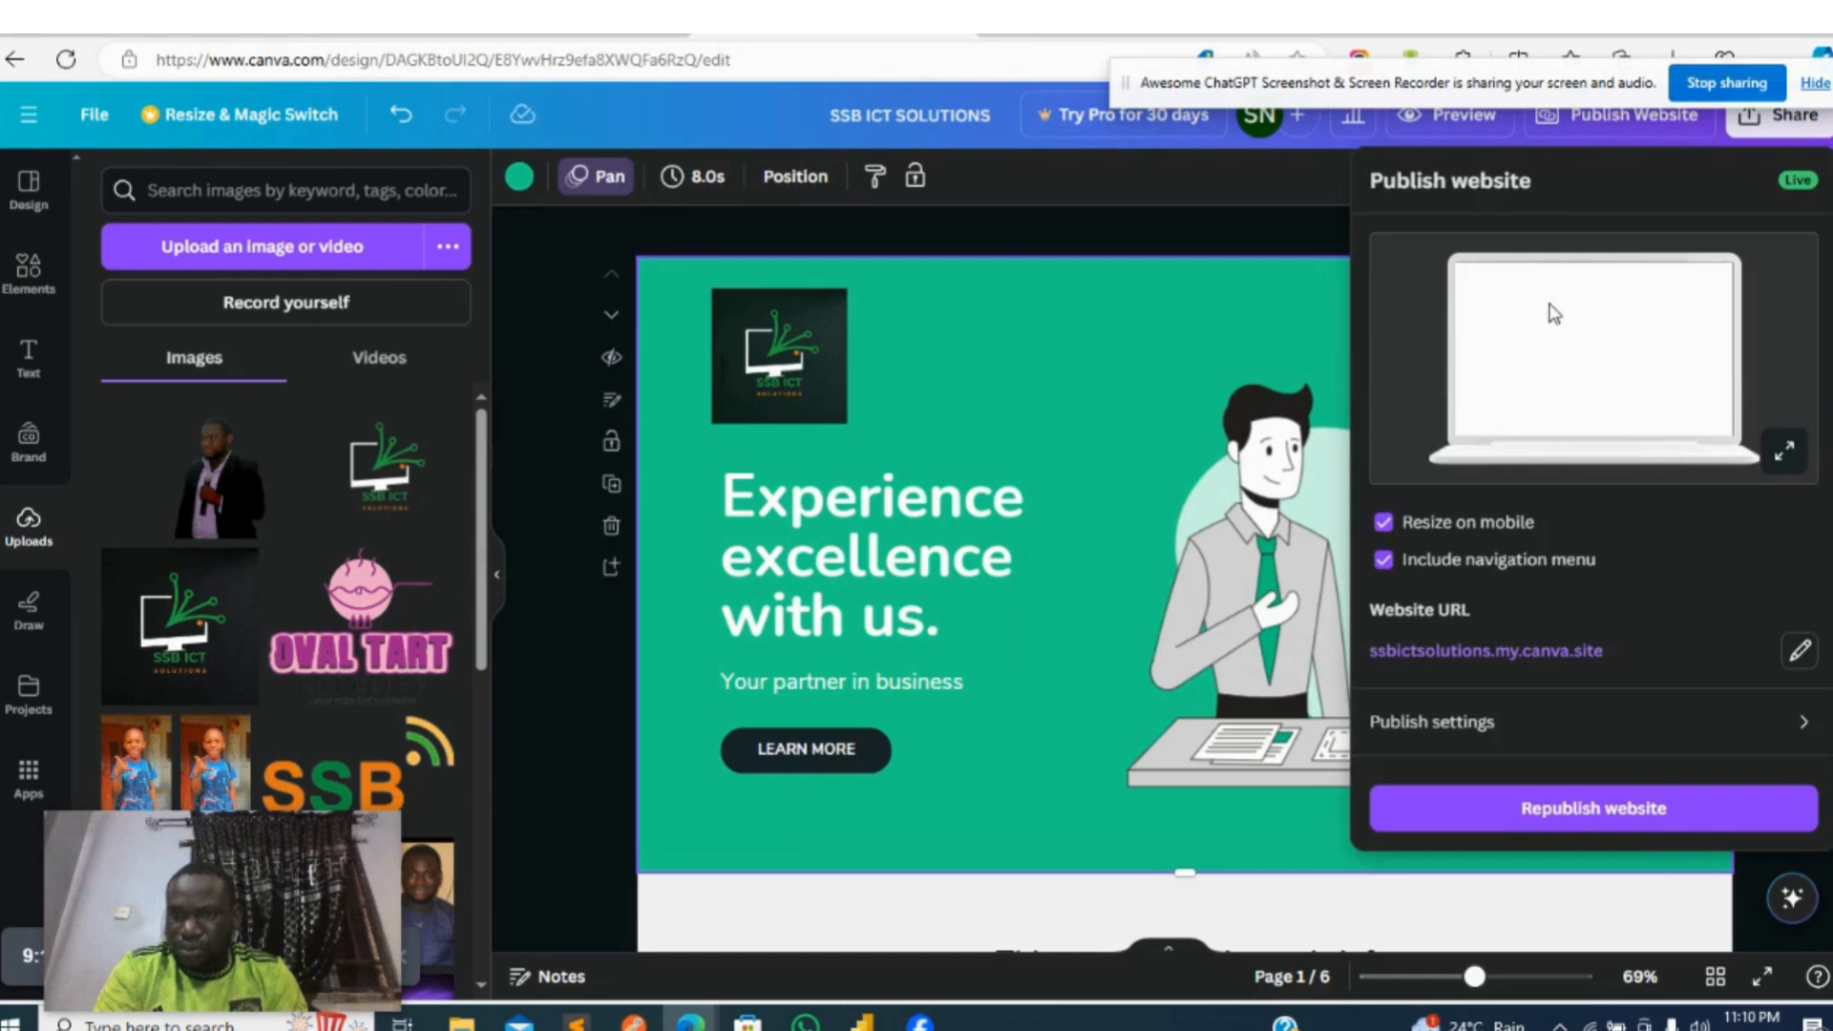
- Open the website URL for editing and examine the domain choices offered for getting a new domain
left_click(1799, 648)
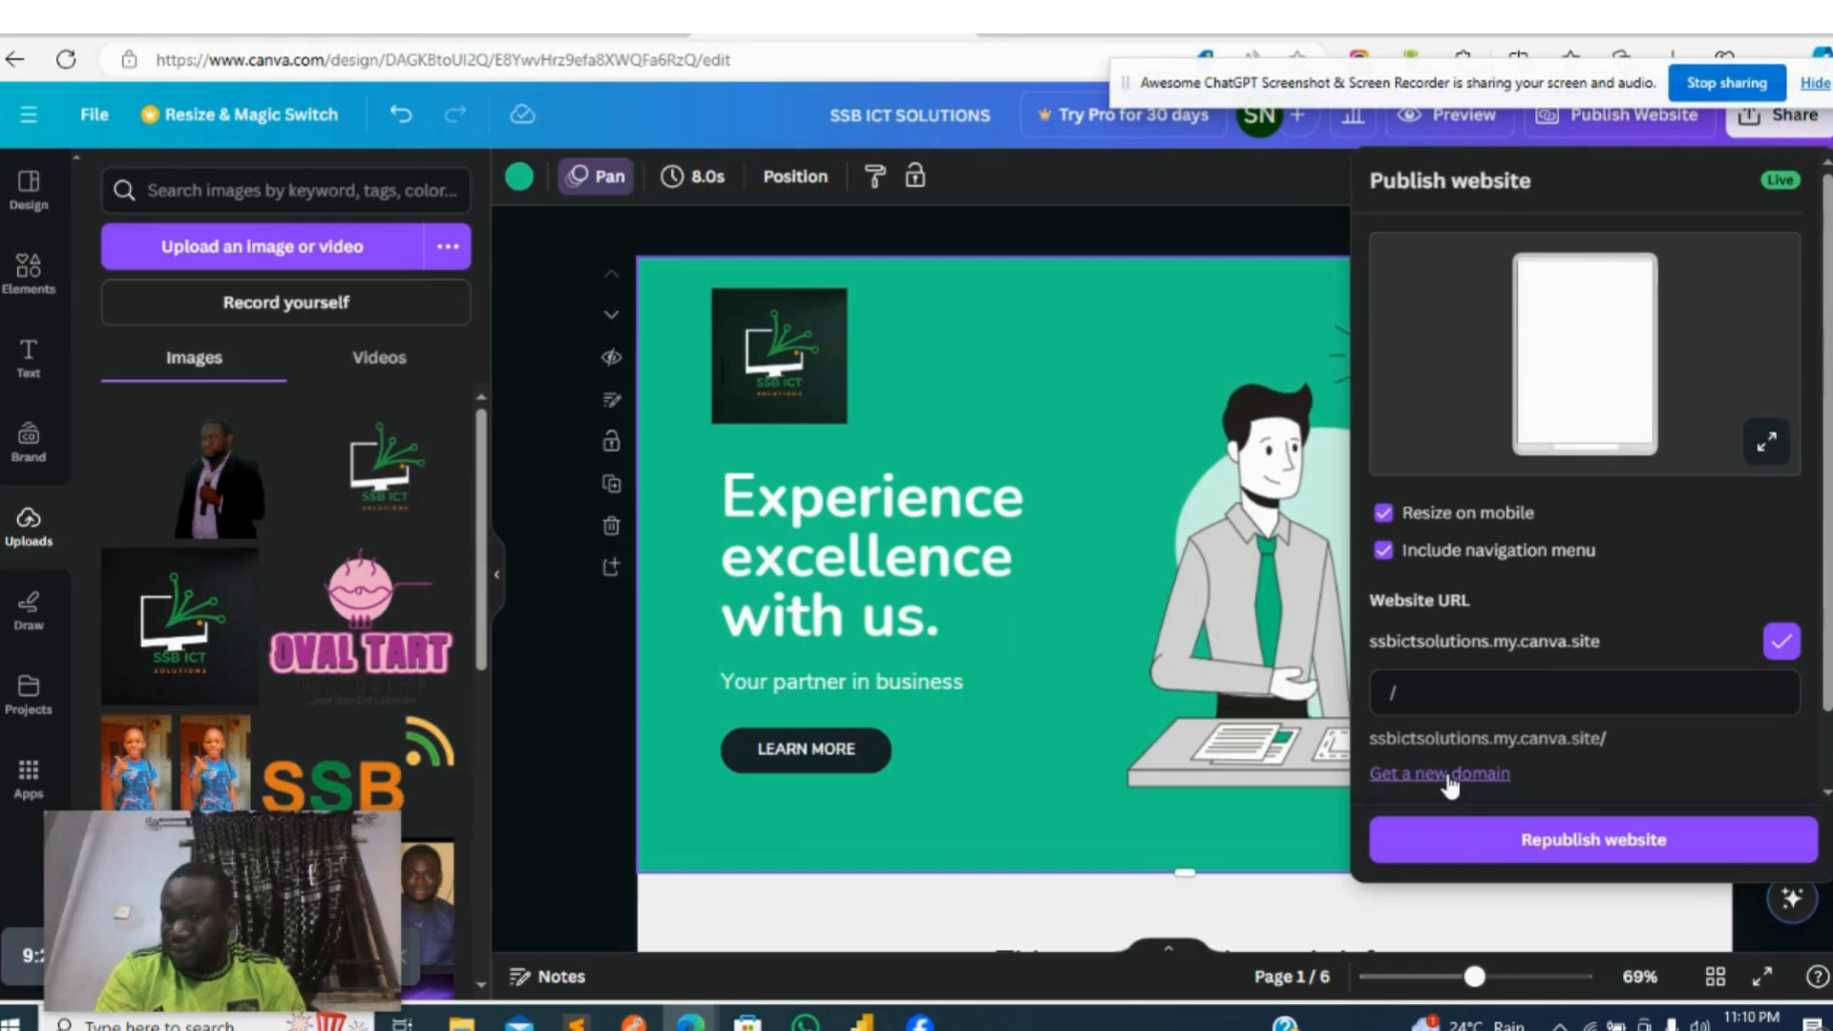
left_click(1449, 775)
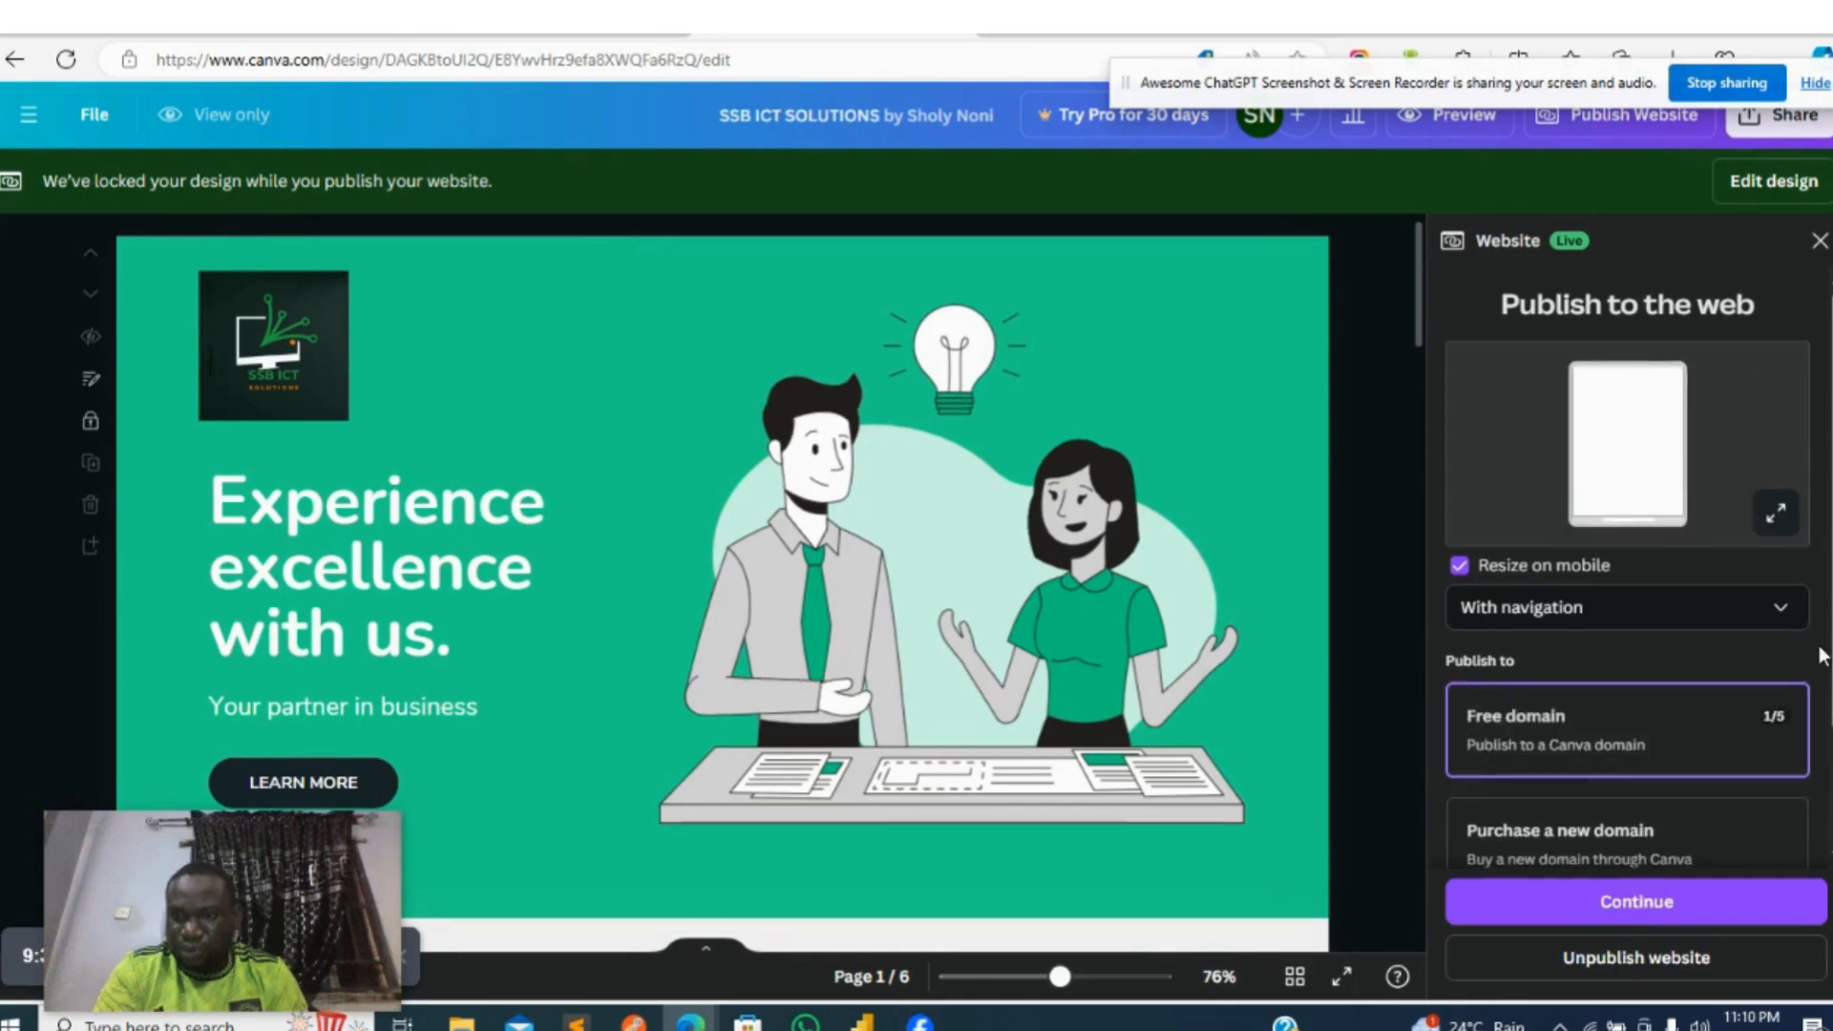
scroll(1525, 563, "down", 2)
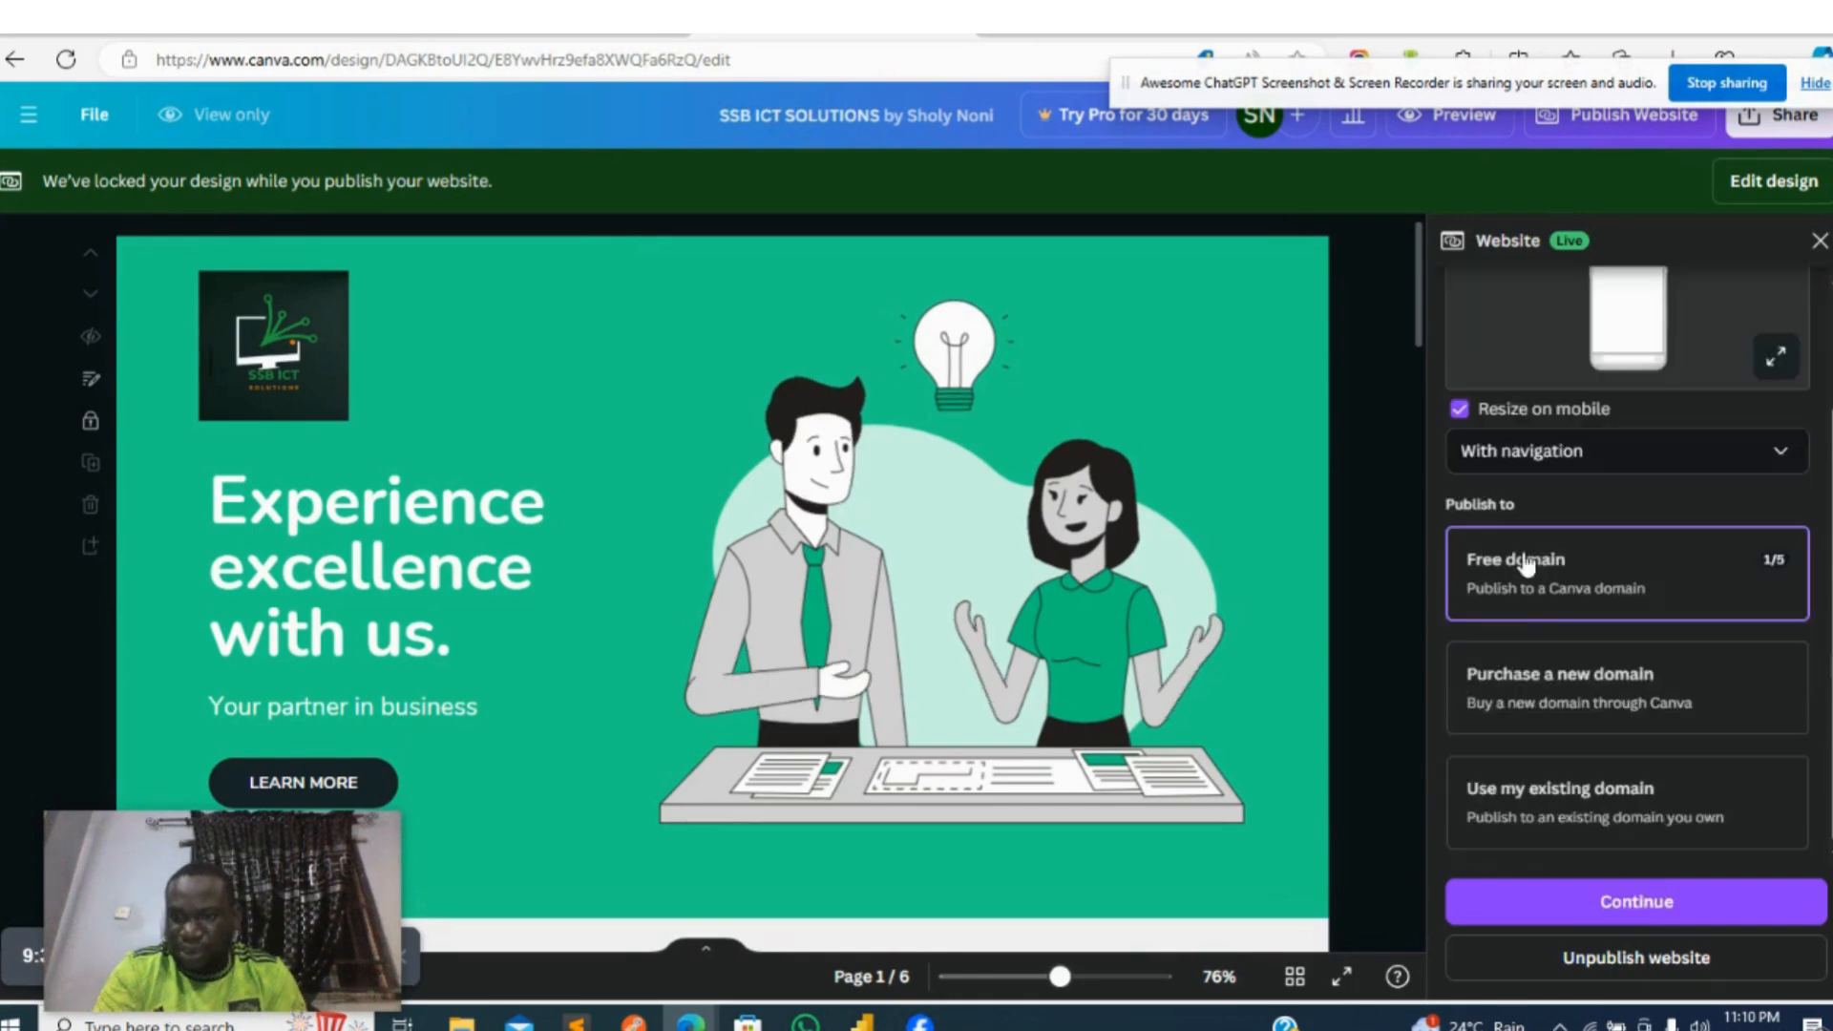